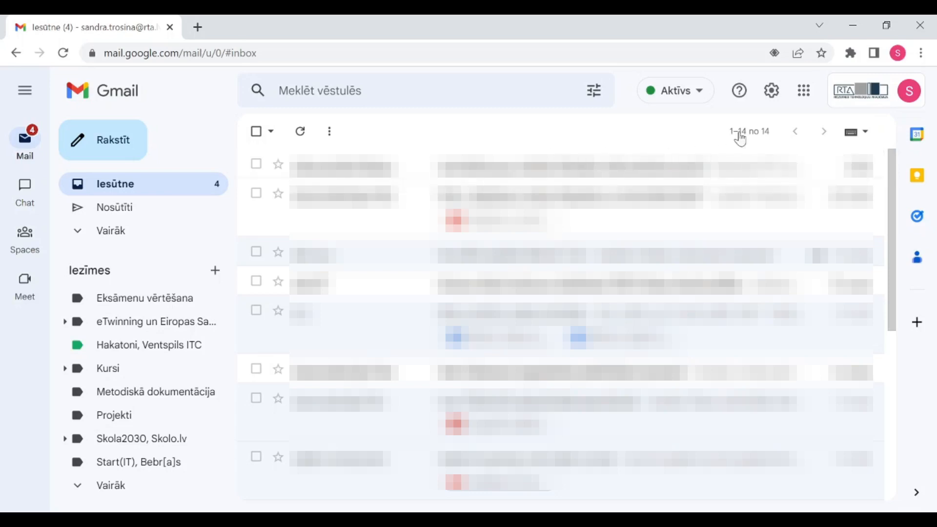
Open Gmail's Quick settings panel from the gear icon at the top right
{"action": "left_click", "coordinate": [772, 92]}
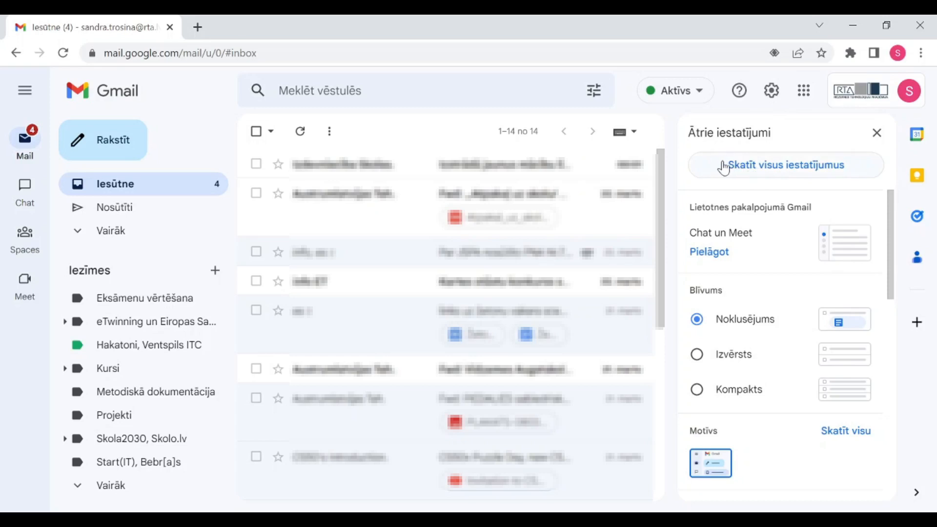
Open 'Skatīt visus iestatījumus' and scroll the General tab to its bottom
{"action": "left_click", "coordinate": [806, 173]}
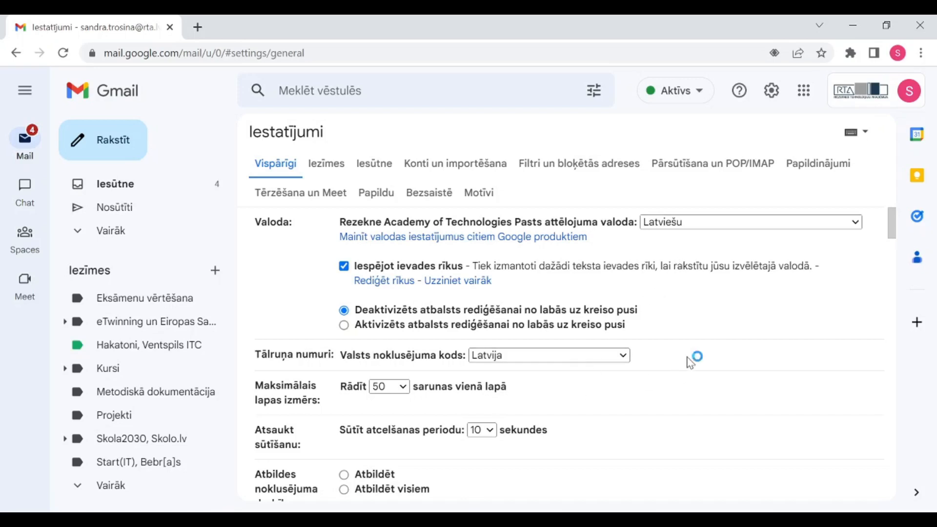
{"action": "scroll", "coordinate": [689, 356], "scroll_direction": "down", "scroll_amount": 3}
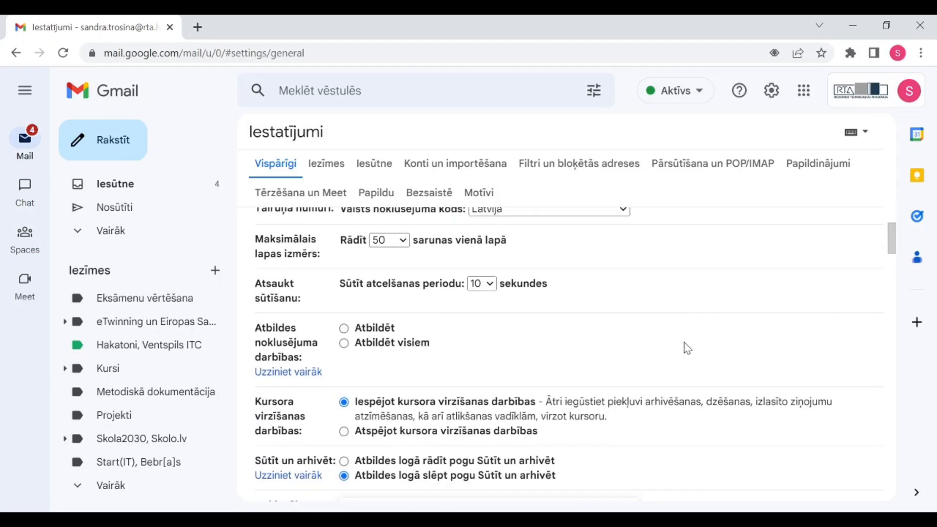
{"action": "scroll", "coordinate": [686, 344], "scroll_direction": "down", "scroll_amount": 5}
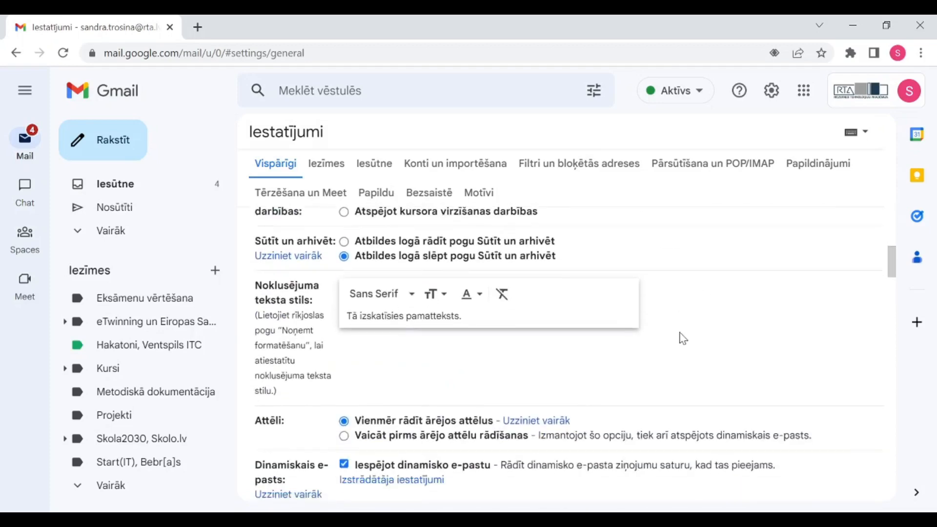
{"action": "scroll", "coordinate": [683, 338], "scroll_direction": "up", "scroll_amount": 8}
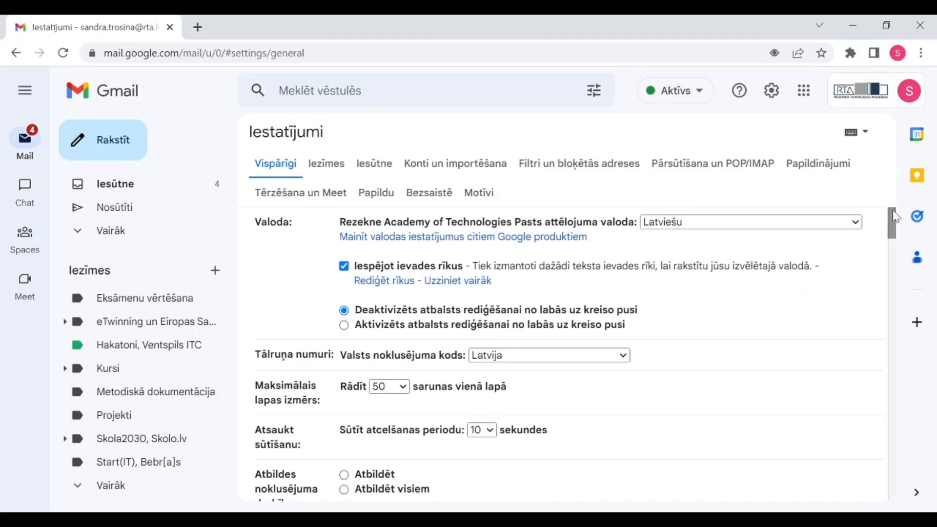
{"action": "left_click_drag", "start_coordinate": [891, 222], "coordinate": [889, 482]}
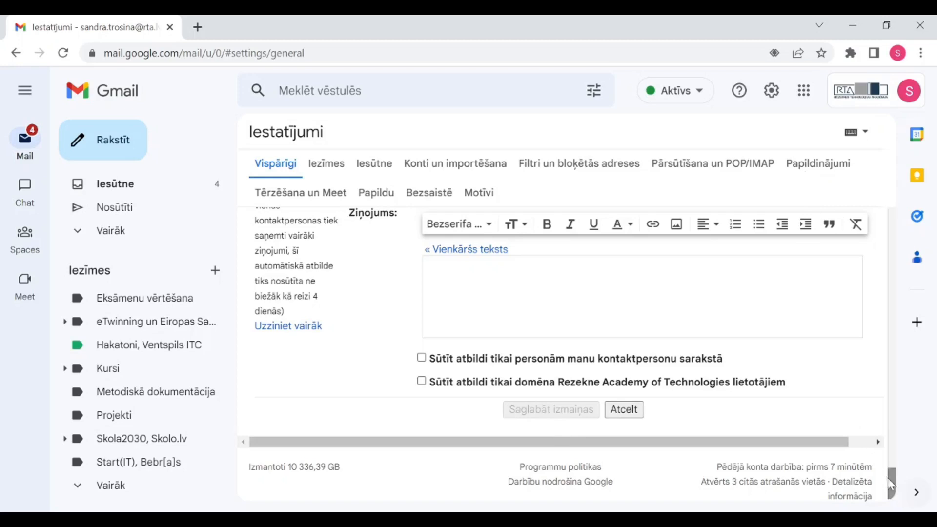
{"action": "left_click", "coordinate": [914, 96]}
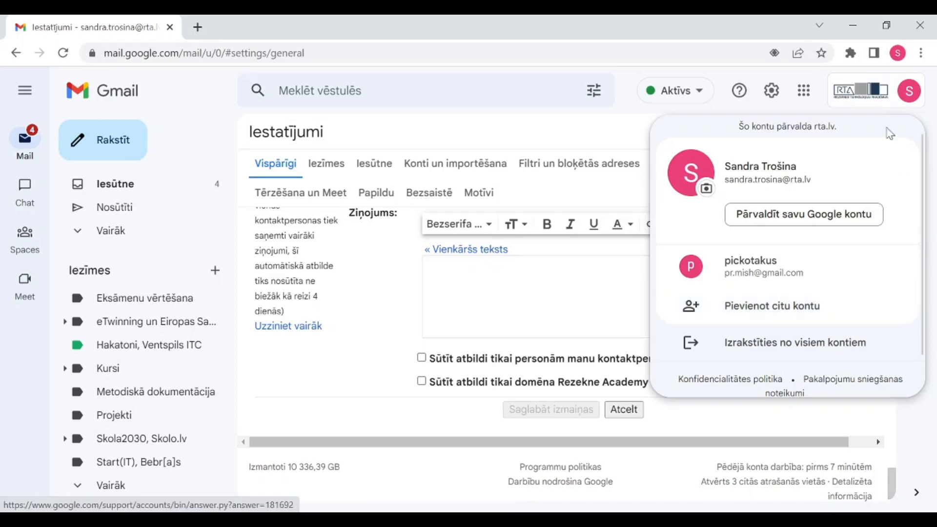
{"action": "left_click", "coordinate": [906, 91]}
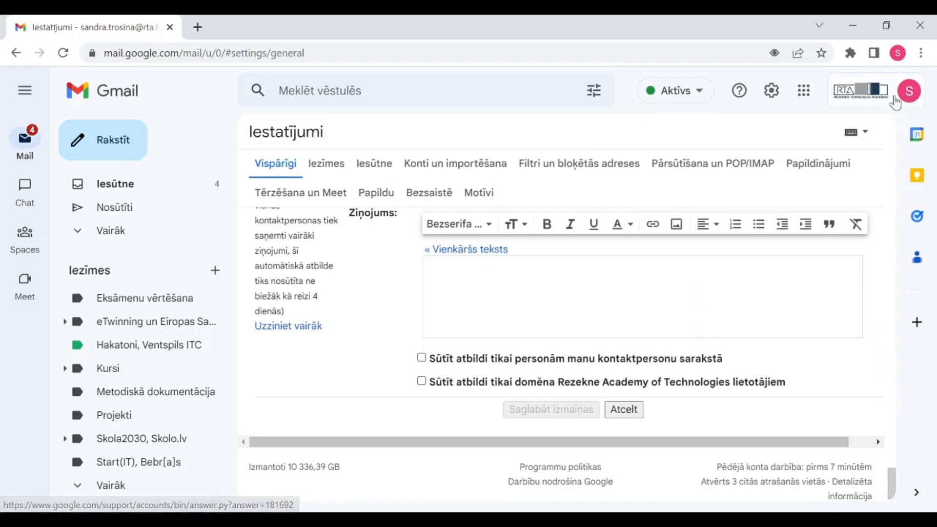
Return to Iesūtne, then collapse and re-expand the main menu
{"action": "left_click", "coordinate": [128, 192]}
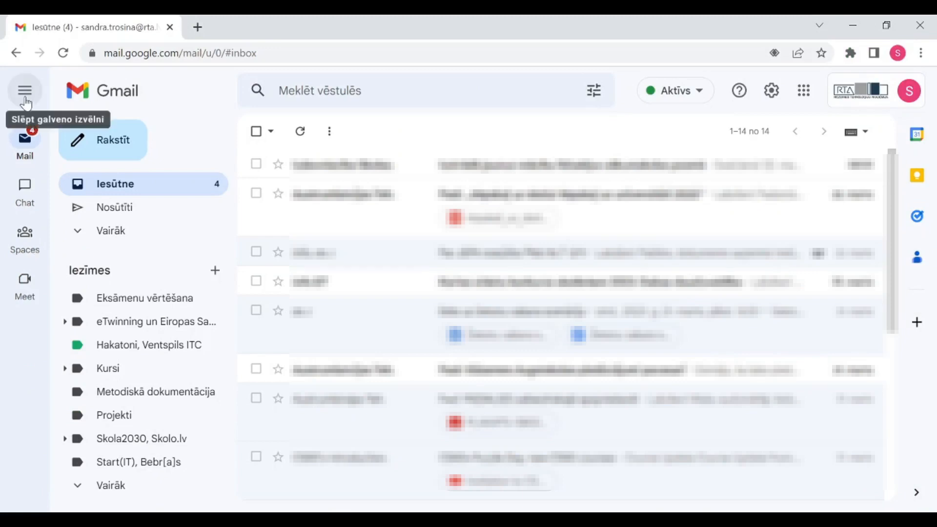
{"action": "left_click", "coordinate": [26, 92]}
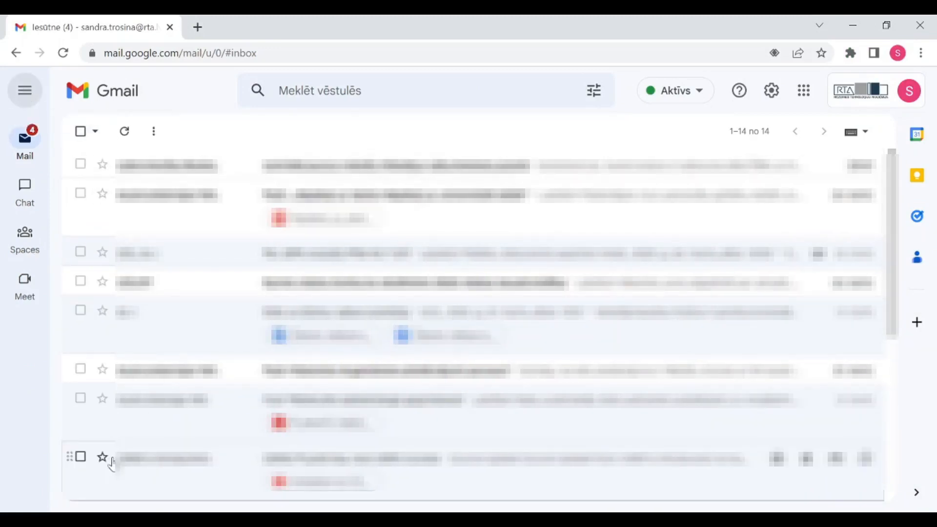
{"action": "left_click", "coordinate": [26, 95]}
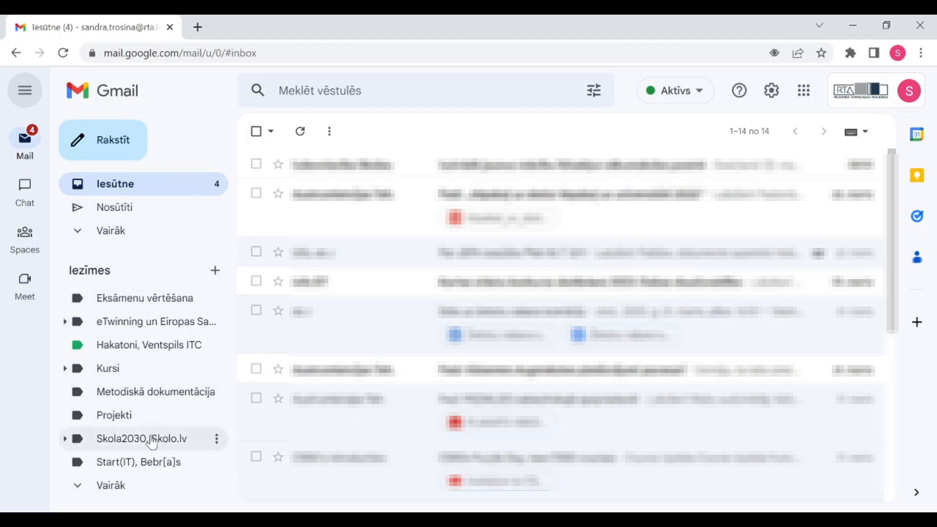
Expand the full label list with Vairāk and view the Mājasdarbi label
{"action": "left_click", "coordinate": [121, 494]}
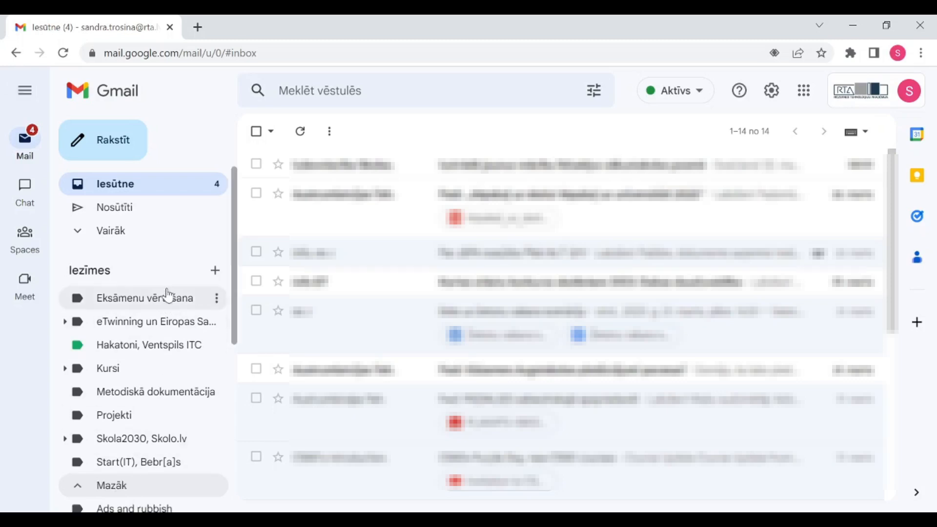
{"action": "scroll", "coordinate": [168, 295], "scroll_direction": "down", "scroll_amount": 3}
{"action": "scroll", "coordinate": [173, 253], "scroll_direction": "up", "scroll_amount": 2}
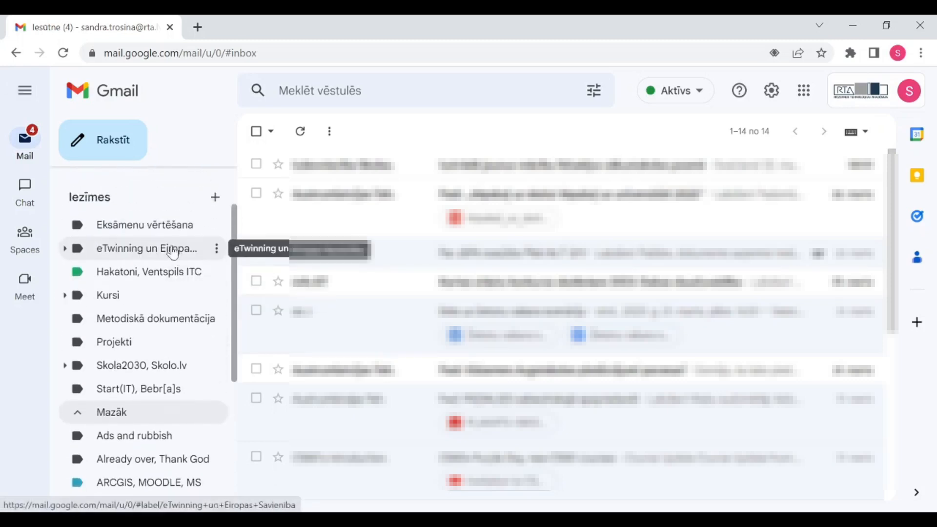
{"action": "scroll", "coordinate": [192, 314], "scroll_direction": "down", "scroll_amount": 3}
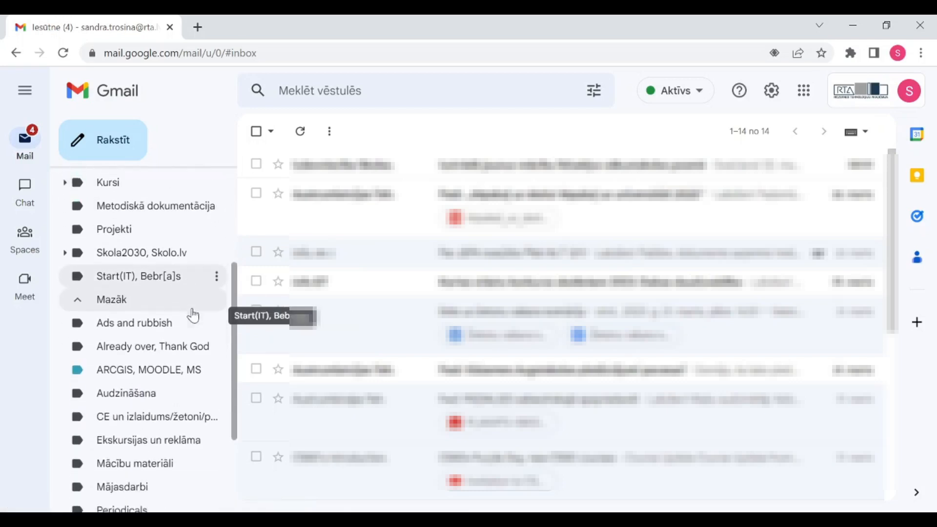
{"action": "scroll", "coordinate": [193, 315], "scroll_direction": "down", "scroll_amount": 3}
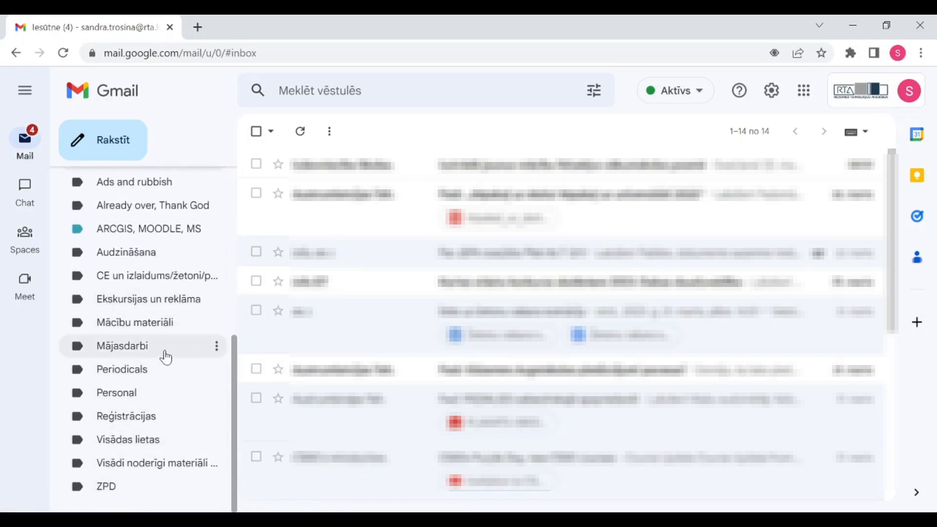
{"action": "left_click", "coordinate": [148, 353]}
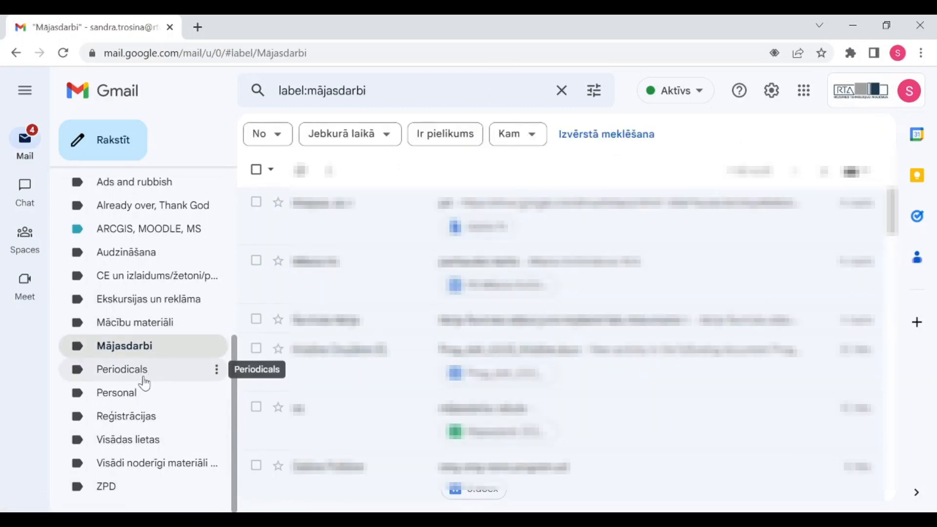
Check Reģistrācijas, settle on Audzināšana, and collapse the list with Mazāk
{"action": "left_click", "coordinate": [133, 417]}
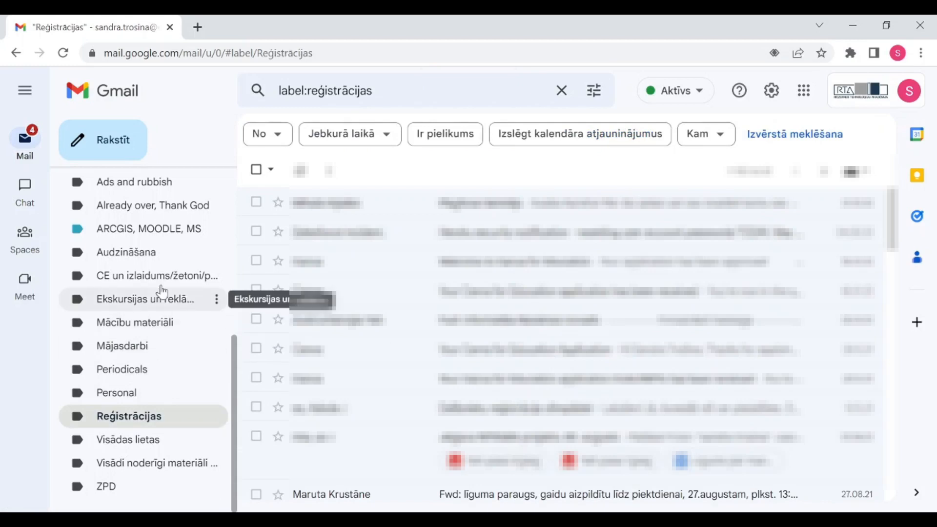
{"action": "left_click", "coordinate": [150, 261]}
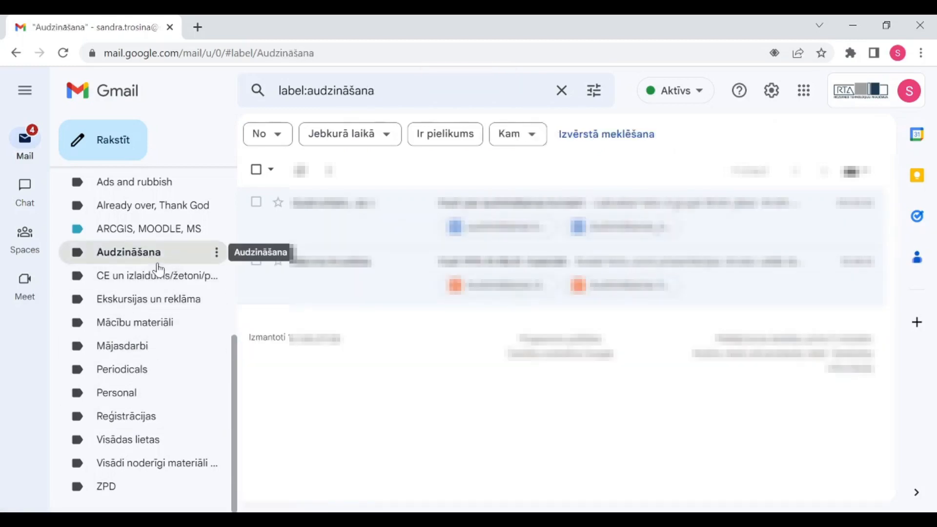
{"action": "scroll", "coordinate": [152, 268], "scroll_direction": "up", "scroll_amount": 2}
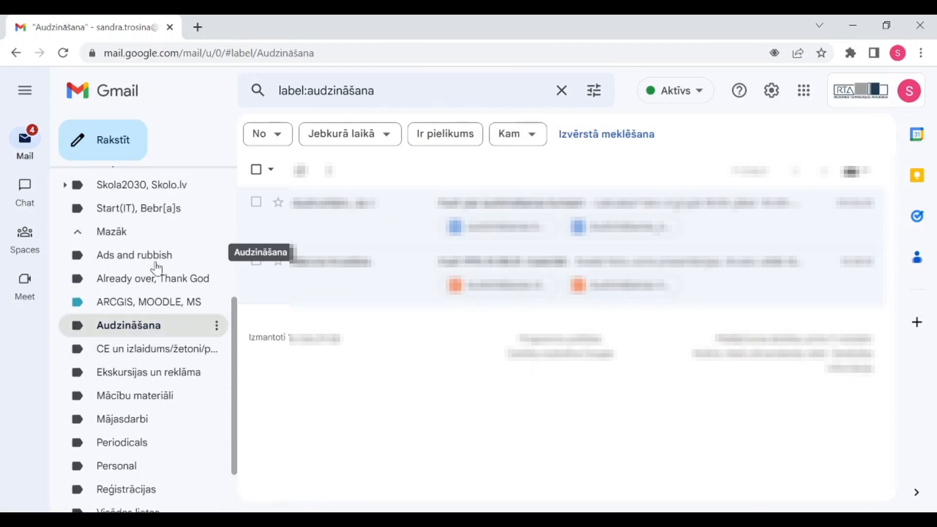
{"action": "left_click", "coordinate": [125, 233]}
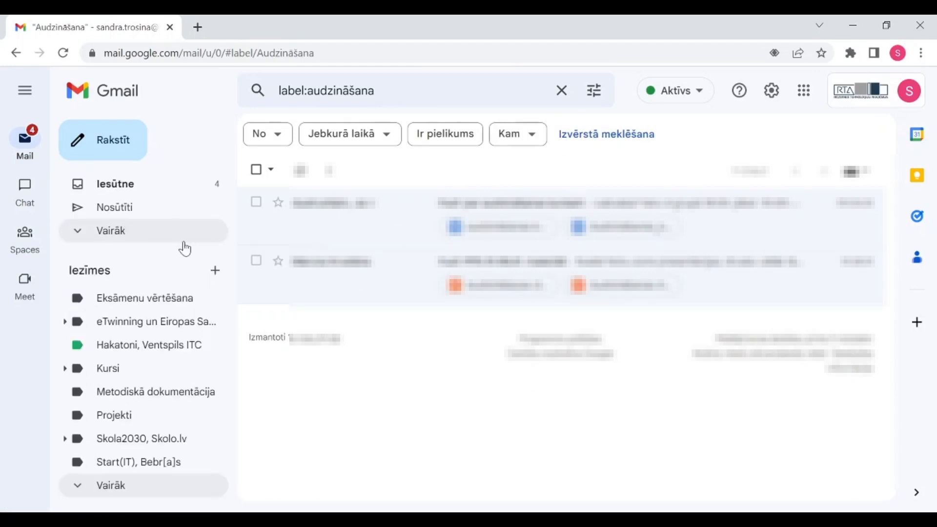
Expand Vairāk under Nosūtīti to show the extra folders and label options
{"action": "left_click", "coordinate": [111, 238]}
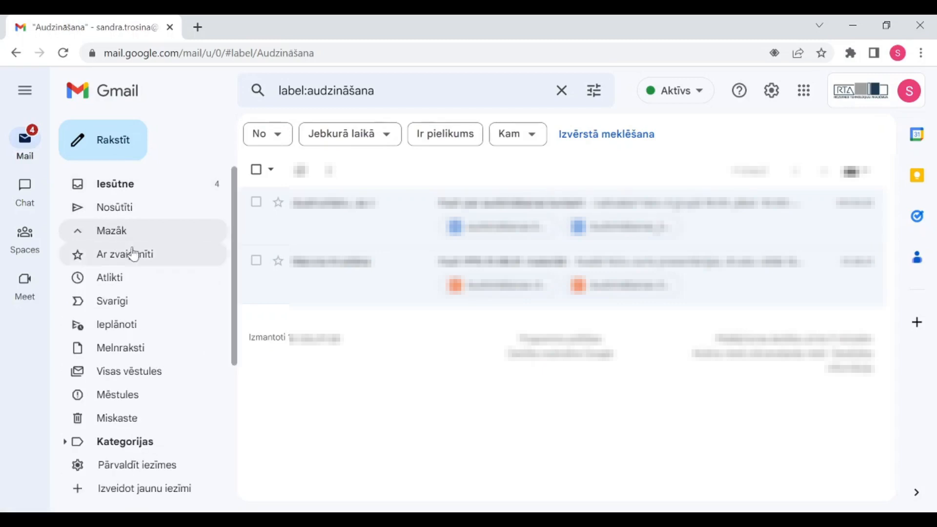
{"action": "scroll", "coordinate": [149, 293], "scroll_direction": "down", "scroll_amount": 2}
{"action": "scroll", "coordinate": [142, 264], "scroll_direction": "down", "scroll_amount": 1}
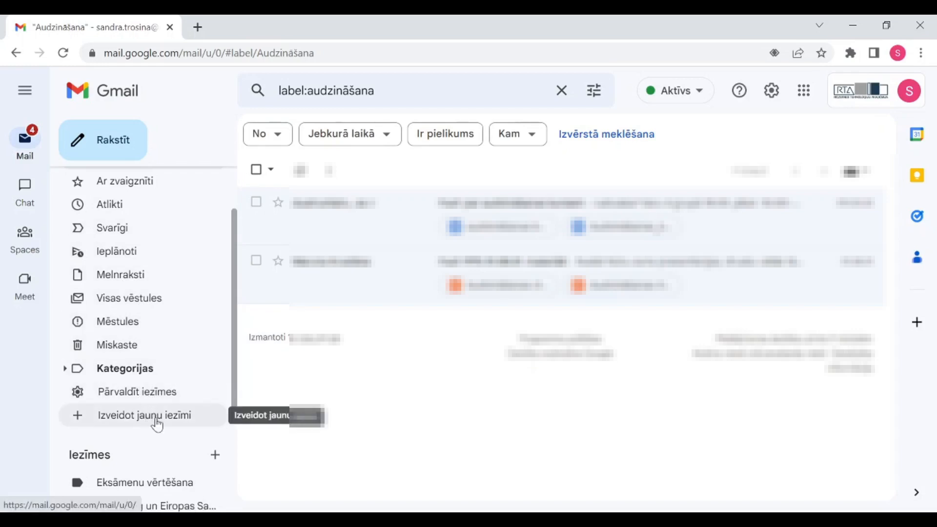
{"action": "left_click", "coordinate": [120, 415]}
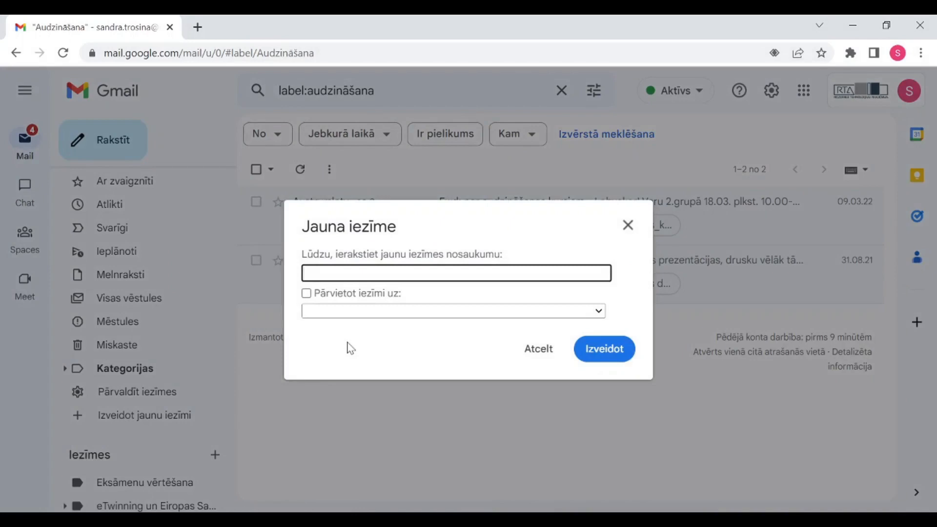
{"action": "type", "text": "Googke"}
{"action": "type", "text": "le Kursi"}
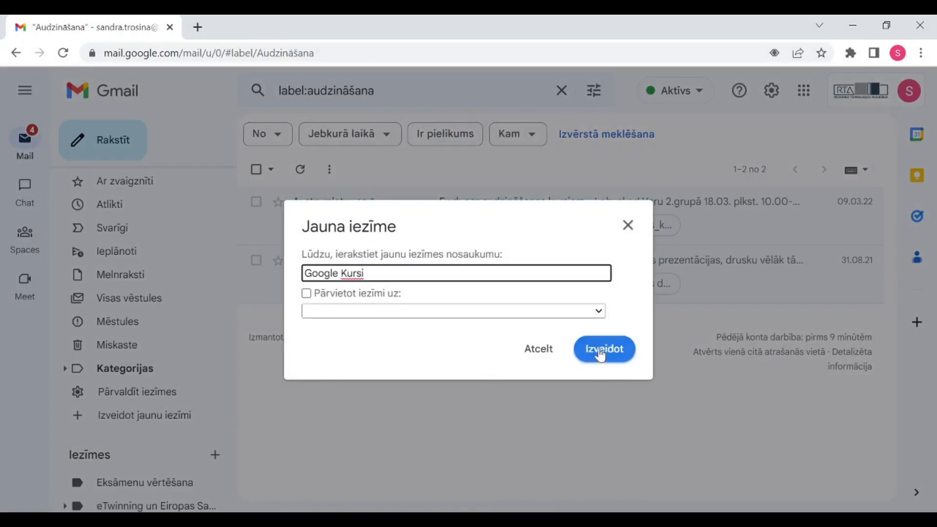
{"action": "left_click", "coordinate": [599, 314]}
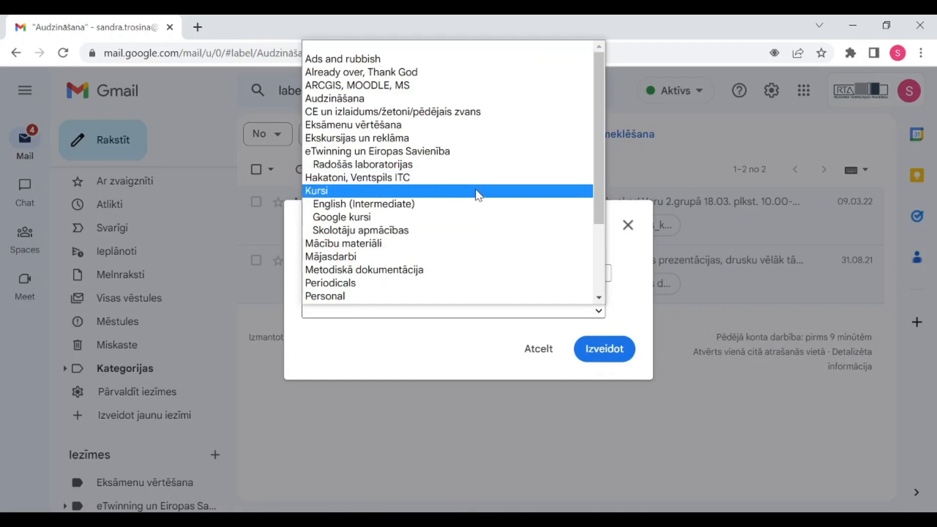
{"action": "left_click", "coordinate": [470, 87]}
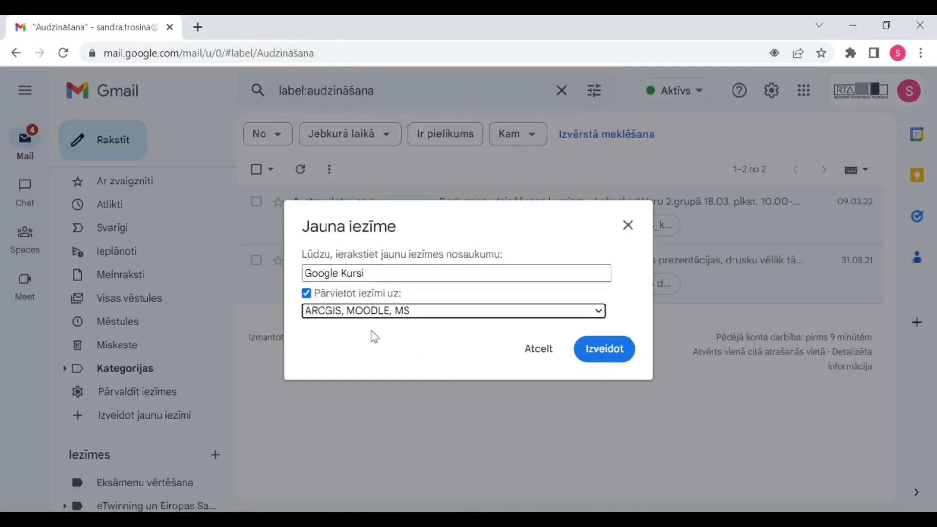
{"action": "left_click", "coordinate": [539, 352]}
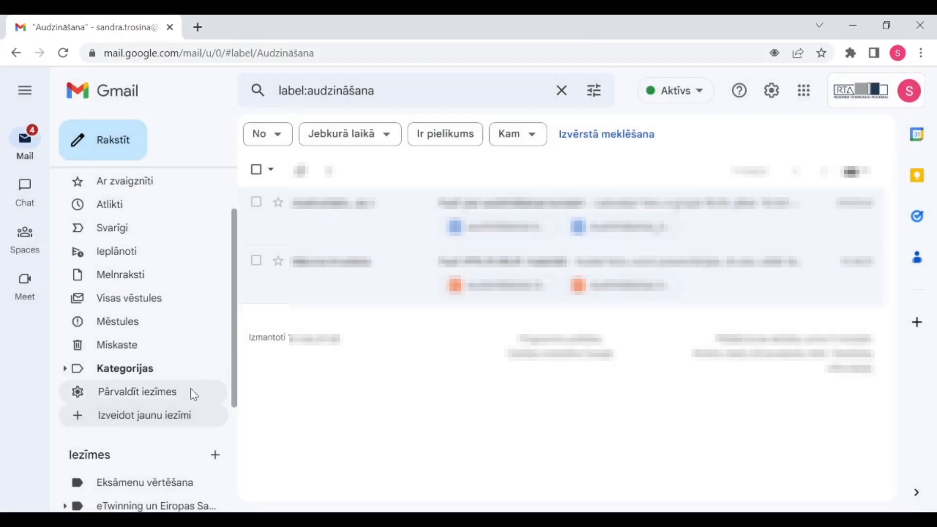
{"action": "scroll", "coordinate": [122, 210], "scroll_direction": "up", "scroll_amount": 2}
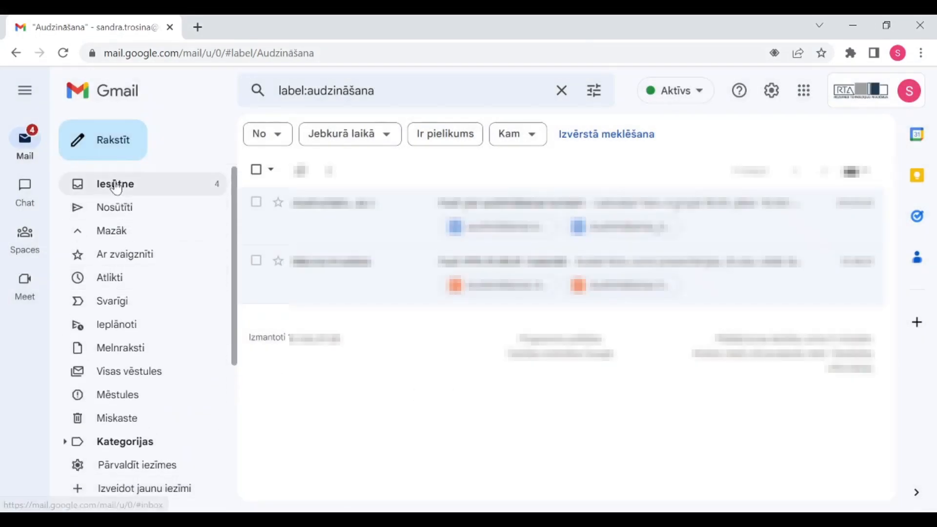
Go back to Iesūtne and open Pārvaldīt iezīmes from the expanded folder list
{"action": "left_click", "coordinate": [116, 187]}
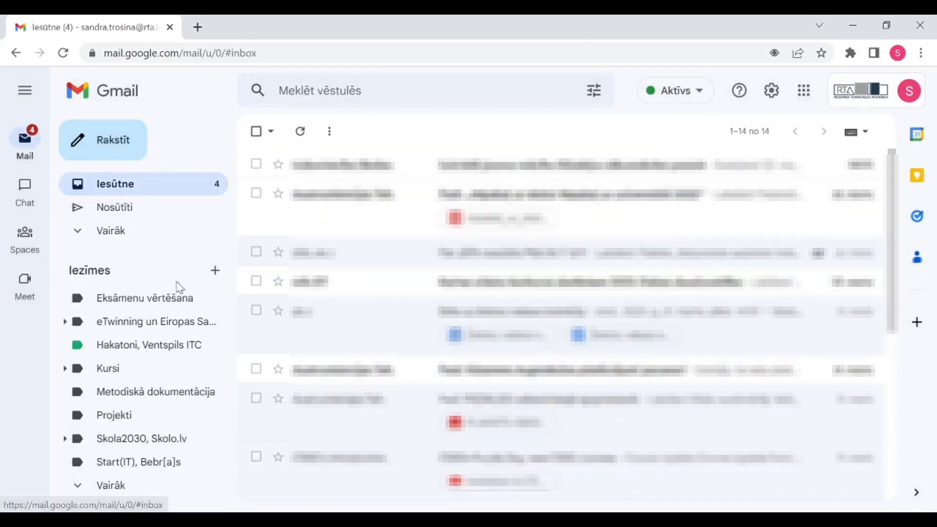
{"action": "left_click", "coordinate": [111, 240]}
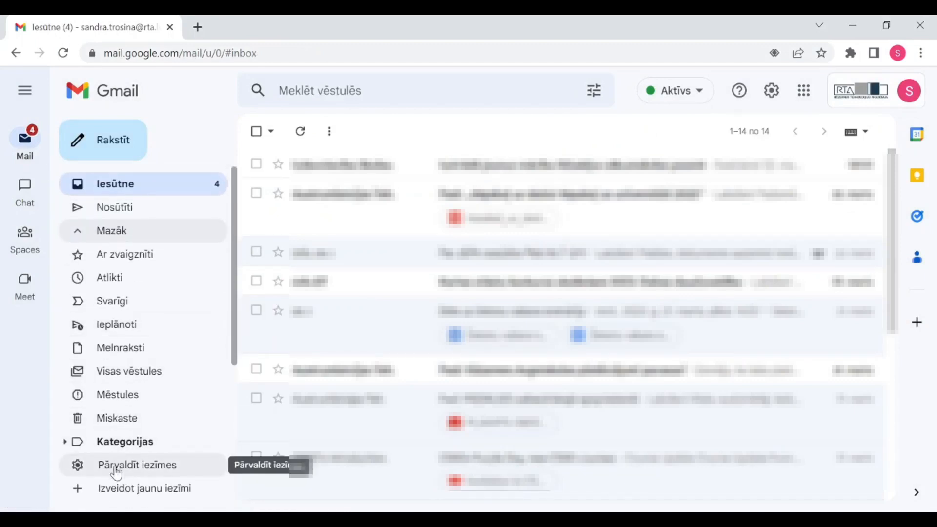
{"action": "left_click", "coordinate": [157, 467]}
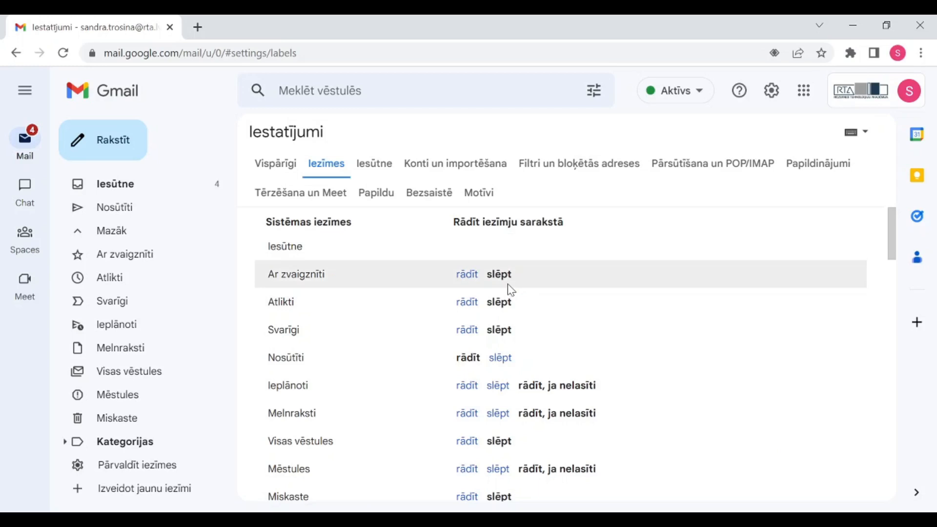
Scroll the Iezīmes settings list down to the user labels, such as ZPD with 71
{"action": "scroll", "coordinate": [653, 293], "scroll_direction": "down", "scroll_amount": 2}
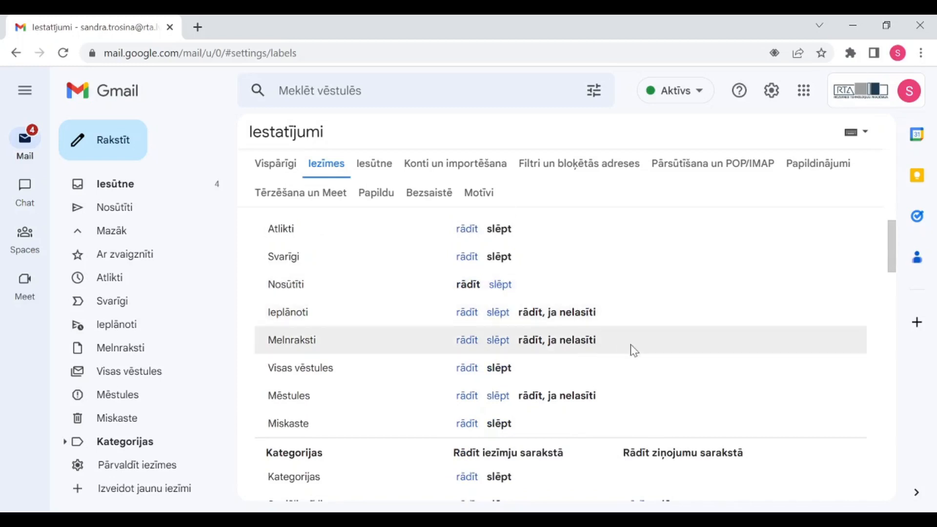
{"action": "scroll", "coordinate": [631, 341], "scroll_direction": "down", "scroll_amount": 2}
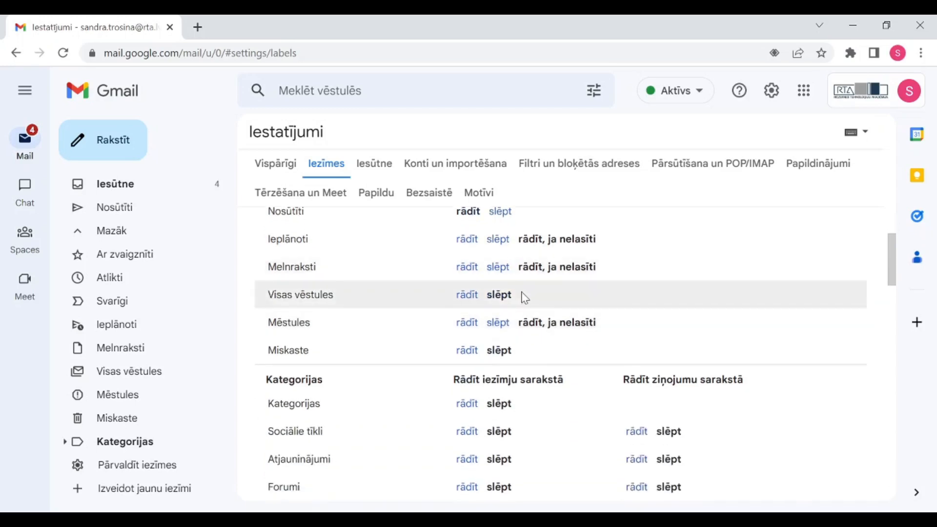
{"action": "scroll", "coordinate": [546, 283], "scroll_direction": "down", "scroll_amount": 2}
{"action": "scroll", "coordinate": [600, 270], "scroll_direction": "down", "scroll_amount": 3}
{"action": "scroll", "coordinate": [602, 271], "scroll_direction": "up", "scroll_amount": 2}
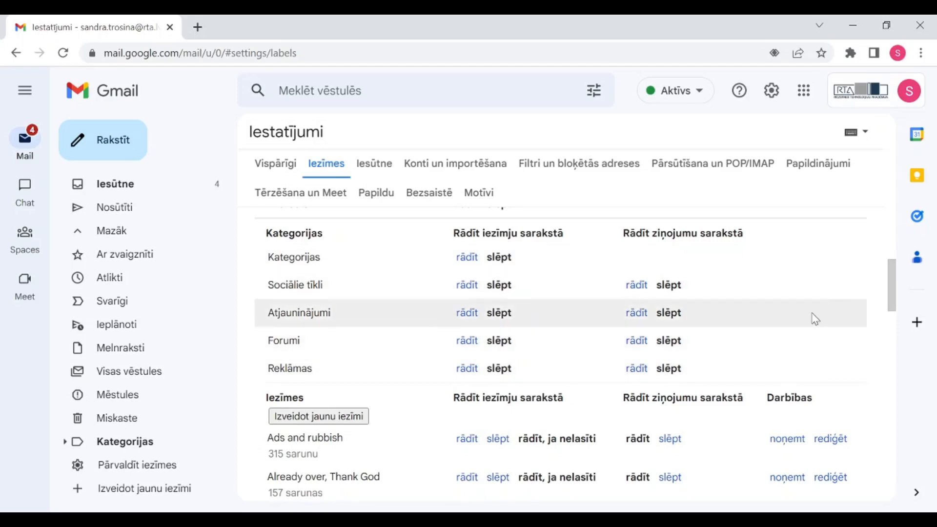
{"action": "scroll", "coordinate": [815, 319], "scroll_direction": "up", "scroll_amount": 3}
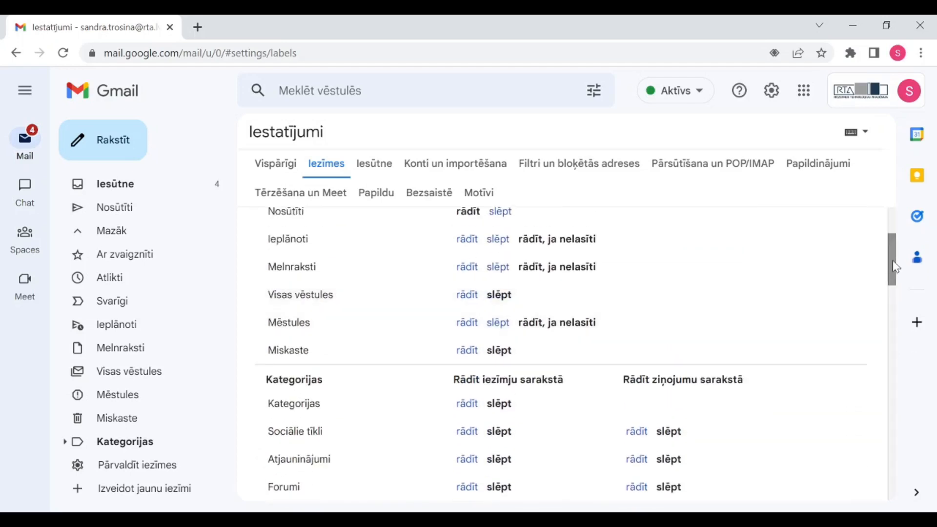
{"action": "left_click_drag", "start_coordinate": [896, 267], "coordinate": [901, 323]}
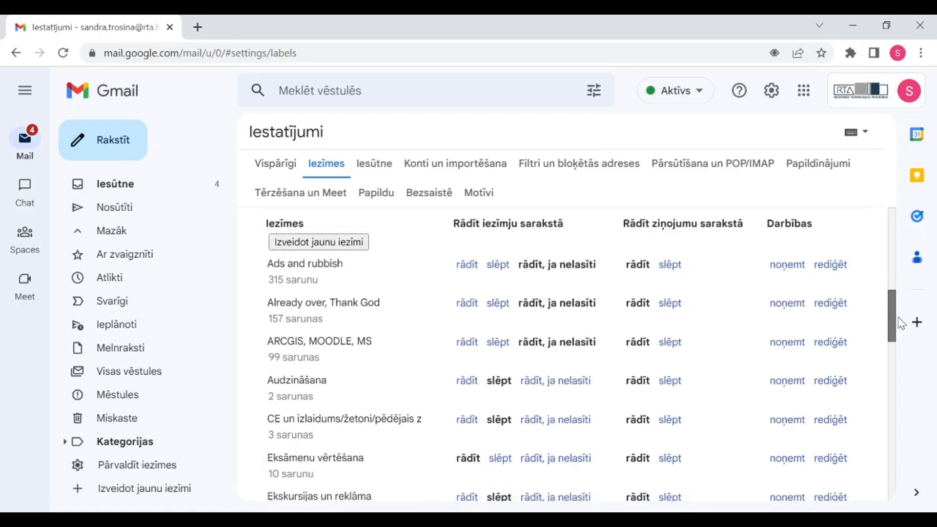
{"action": "left_click_drag", "start_coordinate": [901, 323], "coordinate": [899, 383]}
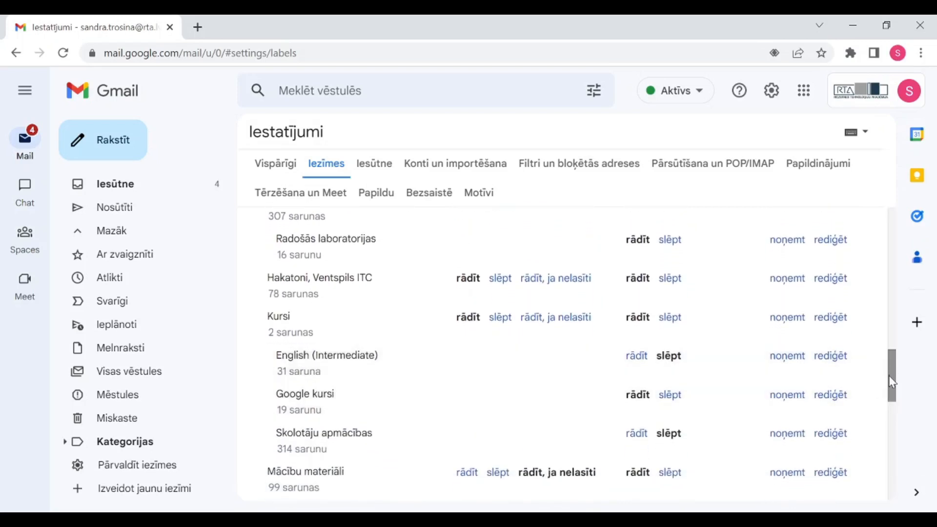
{"action": "left_click_drag", "start_coordinate": [891, 380], "coordinate": [915, 434]}
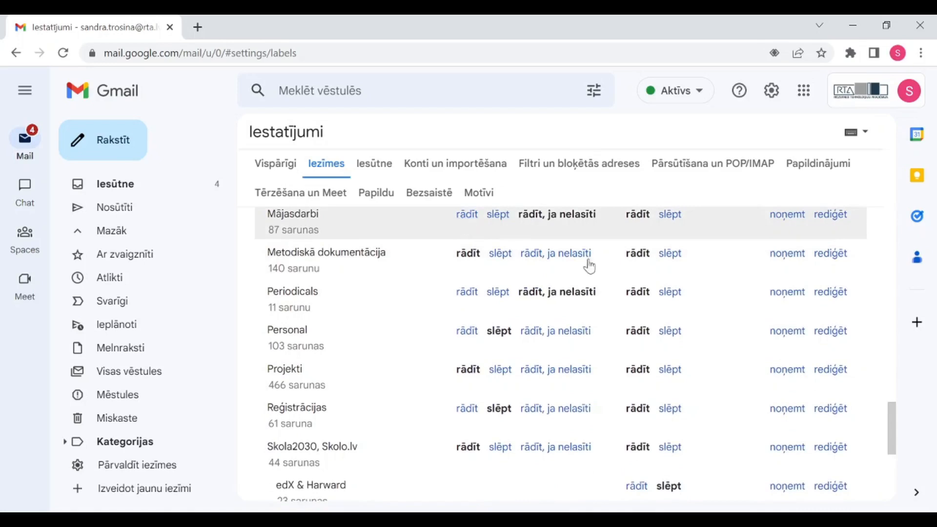
{"action": "left_click_drag", "start_coordinate": [895, 433], "coordinate": [903, 466]}
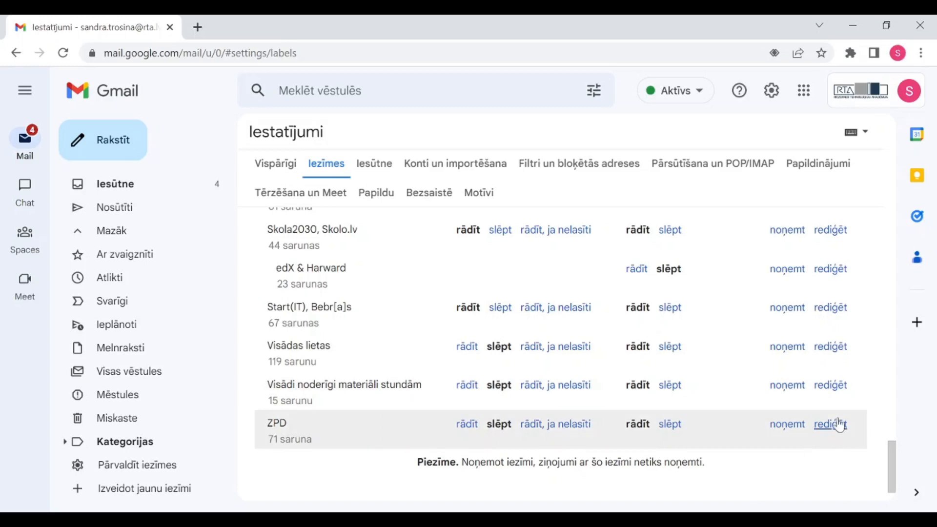
Remove 'stundām' from the label, renaming it 'Visādi noderīgi materiāli', and save
{"action": "left_click", "coordinate": [839, 391]}
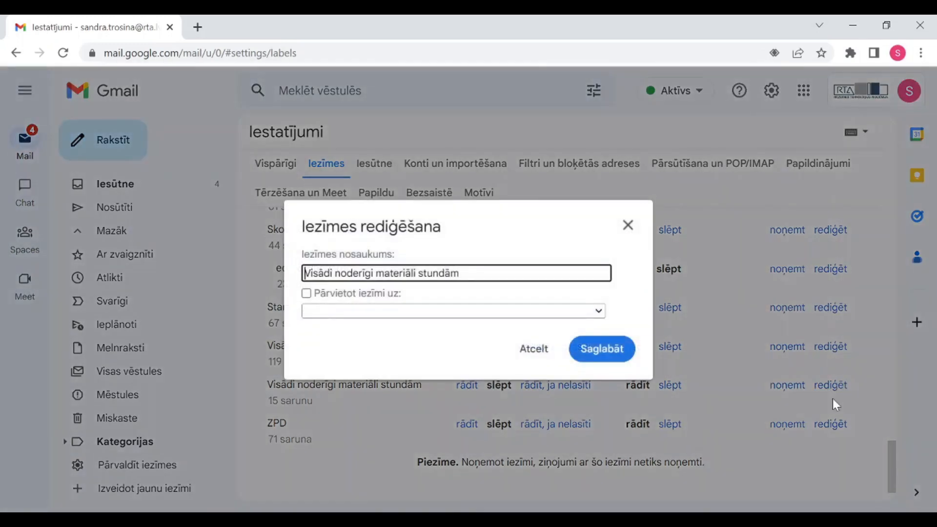
{"action": "double_click", "coordinate": [426, 273]}
{"action": "key", "text": "BackSpace"}
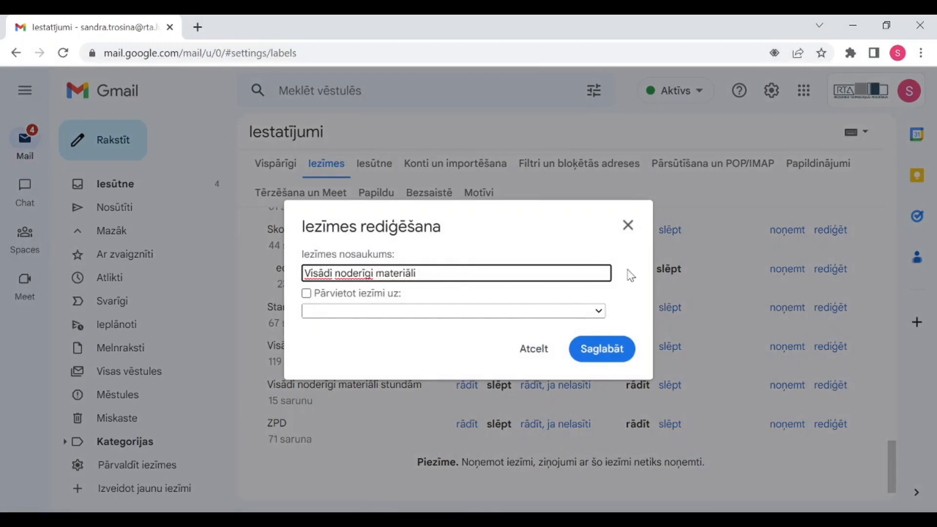
{"action": "left_click", "coordinate": [614, 348]}
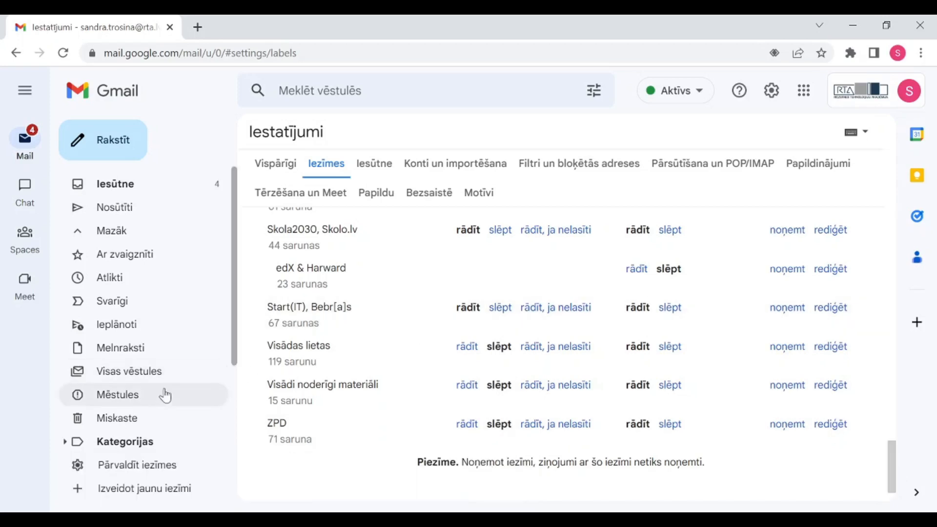
Open the Miskaste folder with its 62 deleted conversations
{"action": "left_click", "coordinate": [125, 424]}
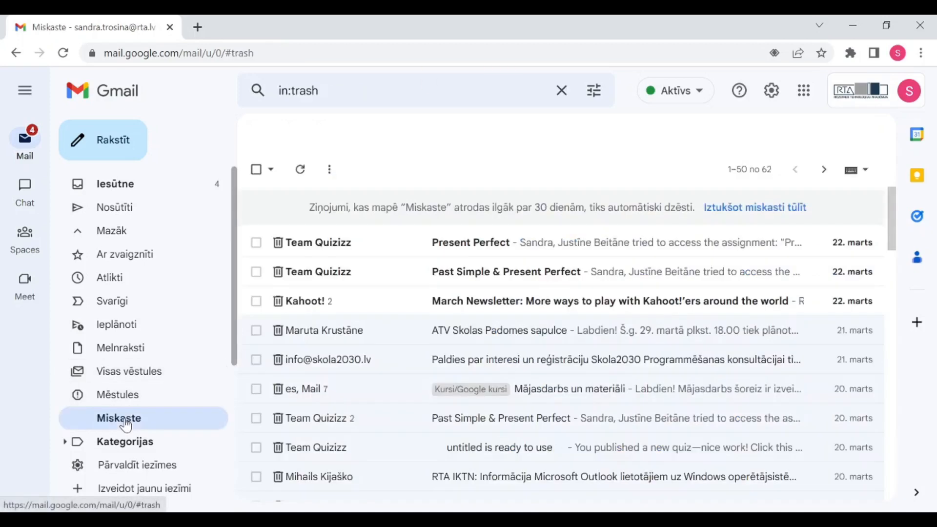
Open the Mēstules (Spam) folder from the left sidebar
{"action": "left_click", "coordinate": [127, 391]}
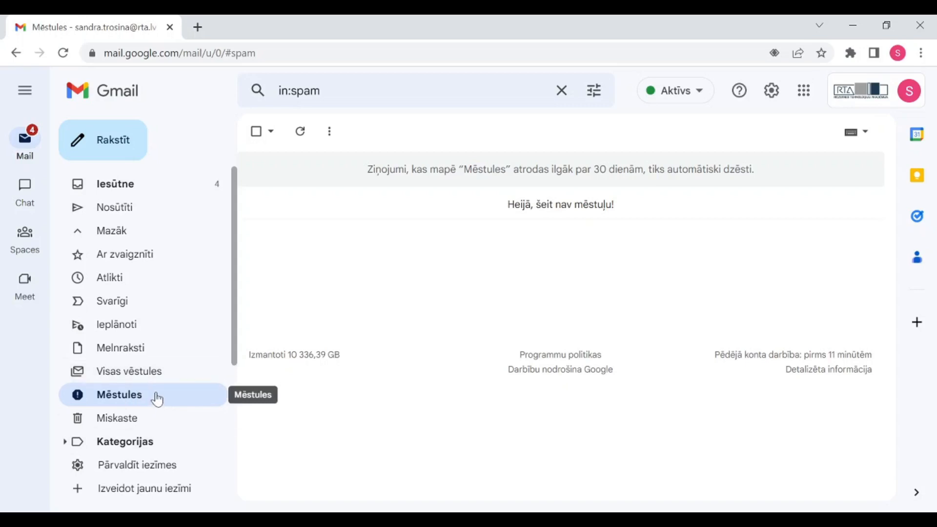
Go back to Iesūtne with its 14 conversations
{"action": "left_click", "coordinate": [137, 186]}
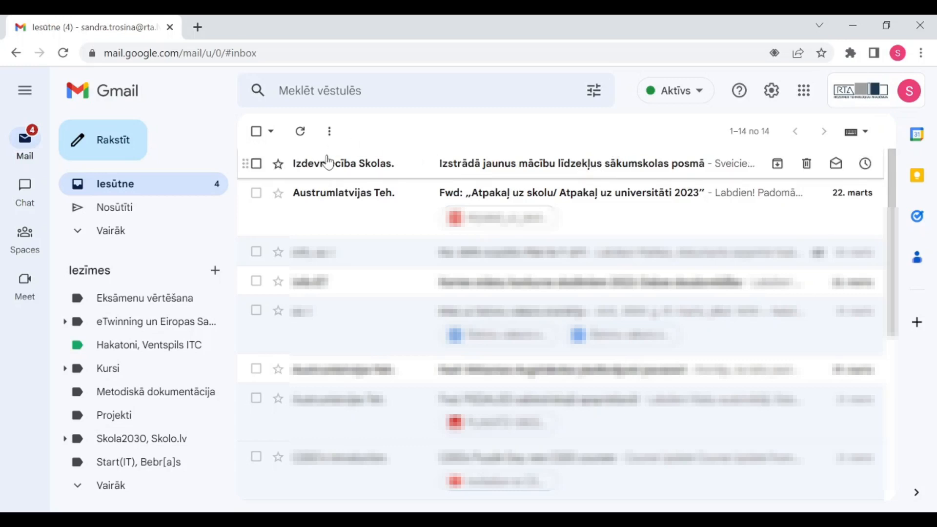
Tick the first three inbox emails, then untick all but the Izdevniecība Skolas. email
{"action": "left_click", "coordinate": [257, 164]}
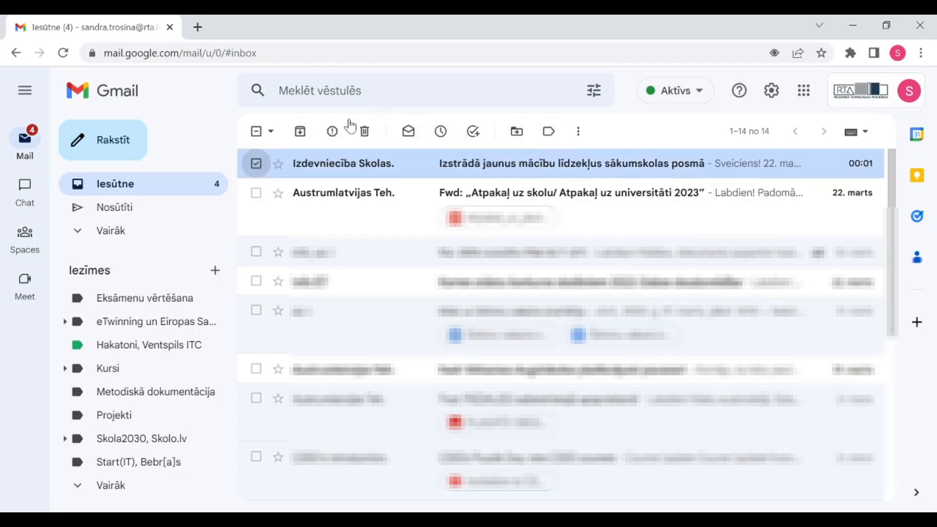
{"action": "left_click", "coordinate": [256, 194]}
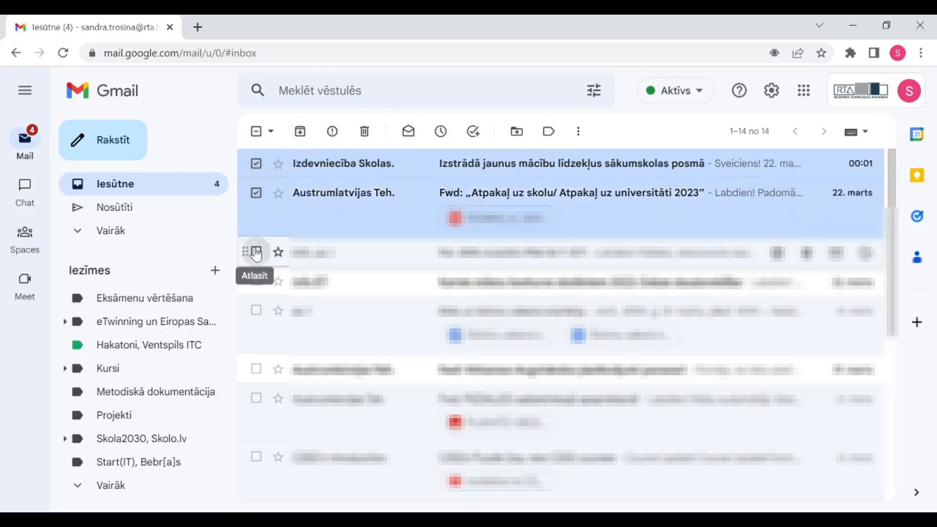
{"action": "left_click", "coordinate": [256, 251]}
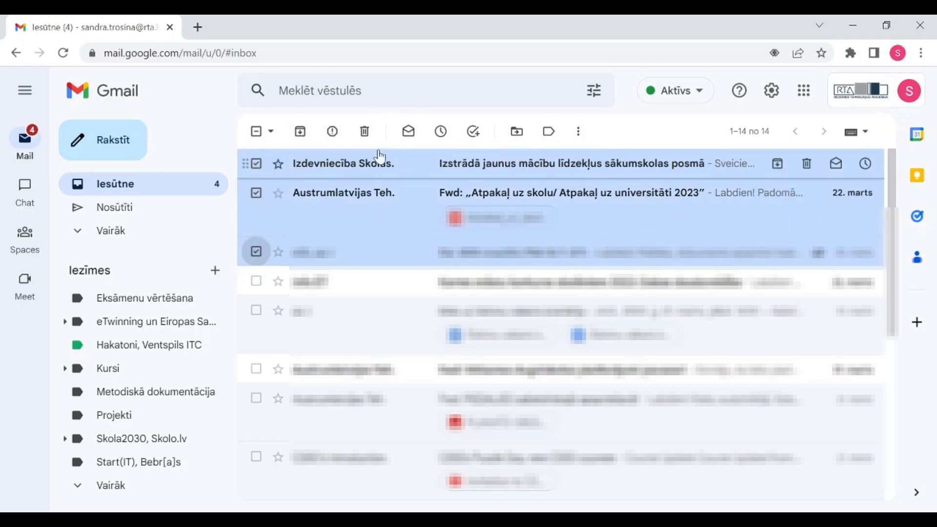
{"action": "left_click", "coordinate": [257, 251]}
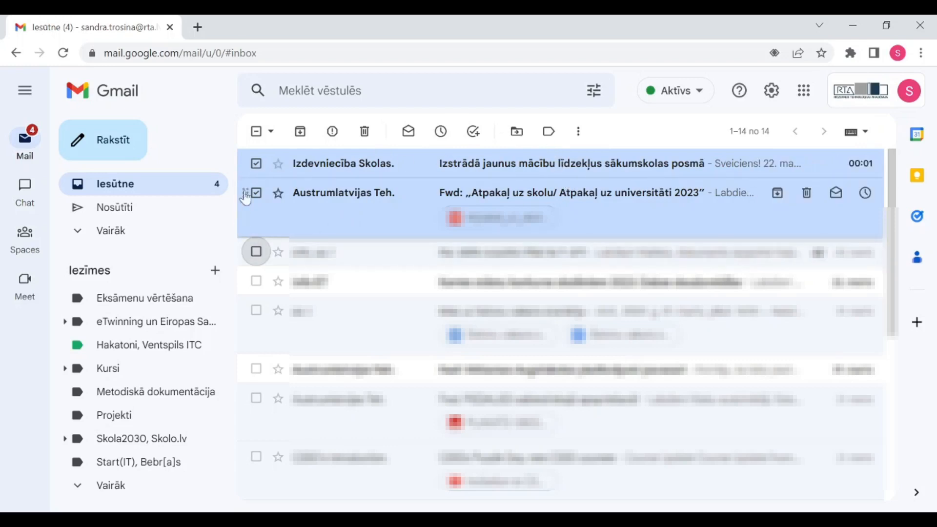
{"action": "left_click", "coordinate": [259, 192]}
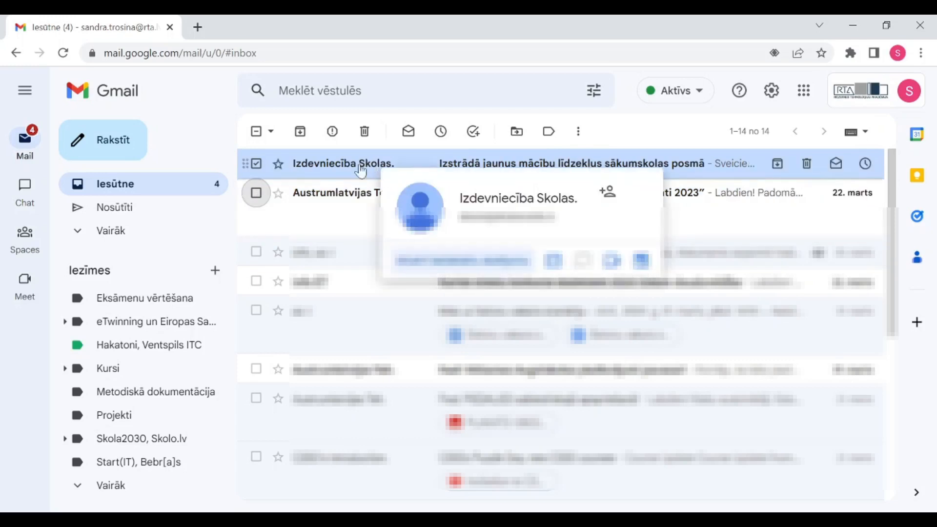
Move the checked Izdevniecība Skolas. email into the Periodicals label and dismiss the confirmation
{"action": "left_click", "coordinate": [518, 139]}
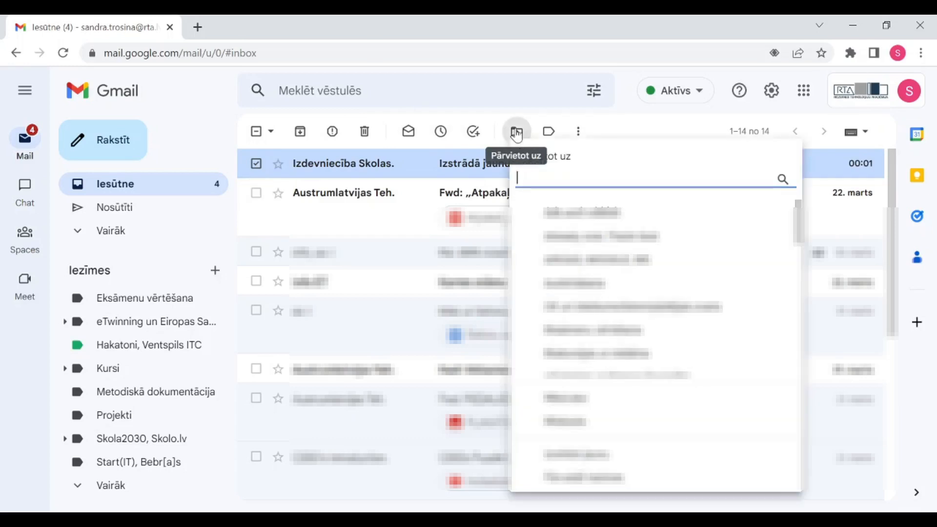
{"action": "scroll", "coordinate": [722, 268], "scroll_direction": "down", "scroll_amount": 3}
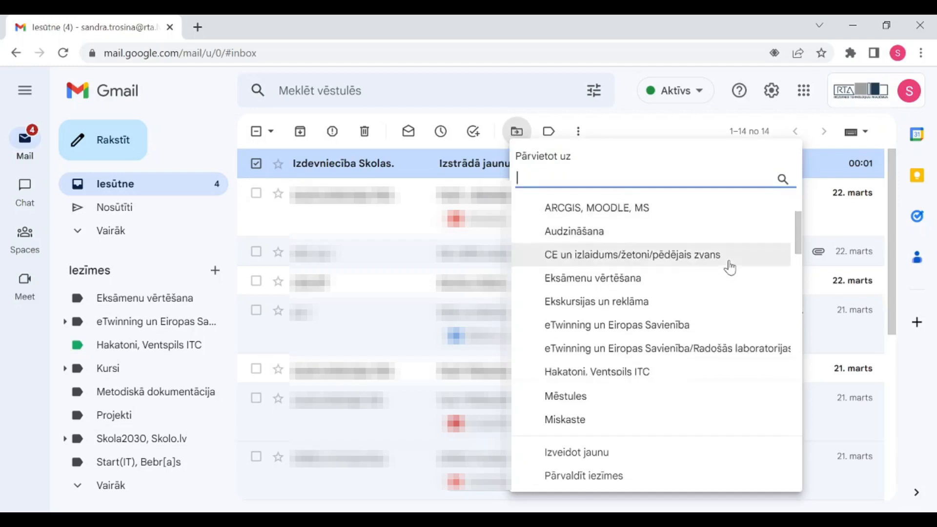
{"action": "scroll", "coordinate": [727, 266], "scroll_direction": "down", "scroll_amount": 2}
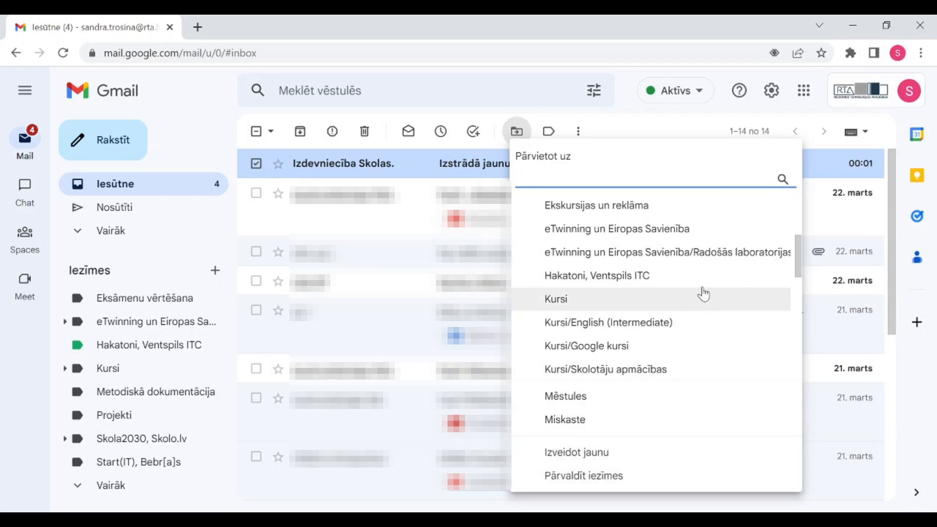
{"action": "scroll", "coordinate": [698, 292], "scroll_direction": "down", "scroll_amount": 1}
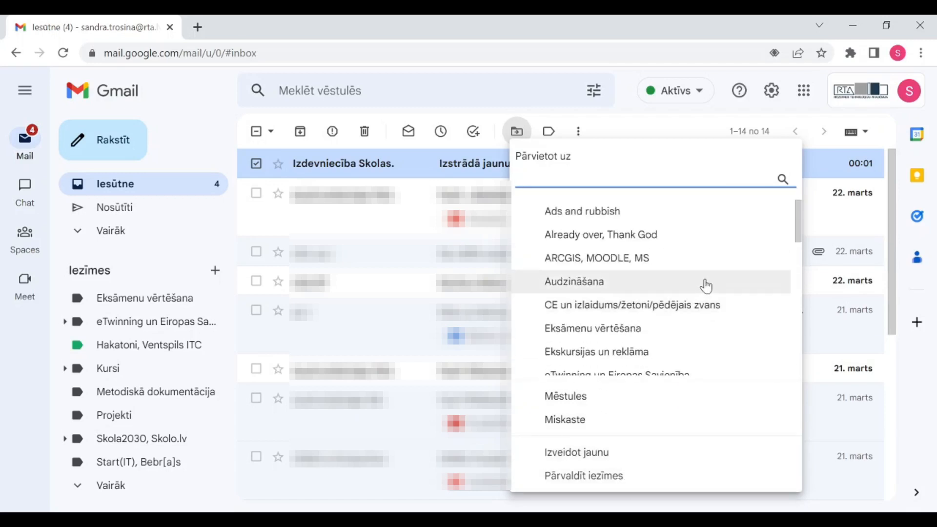
{"action": "scroll", "coordinate": [703, 283], "scroll_direction": "down", "scroll_amount": 3}
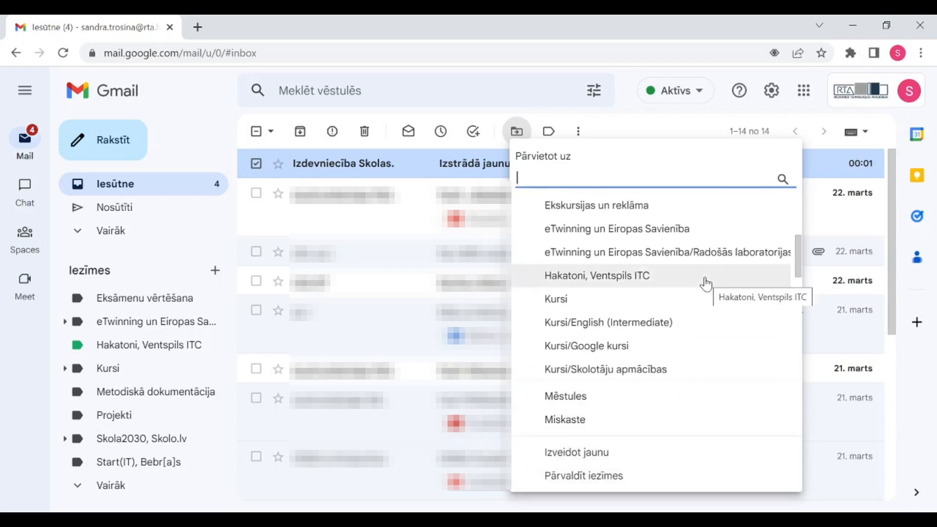
{"action": "scroll", "coordinate": [690, 293], "scroll_direction": "down", "scroll_amount": 2}
{"action": "scroll", "coordinate": [693, 288], "scroll_direction": "up", "scroll_amount": 2}
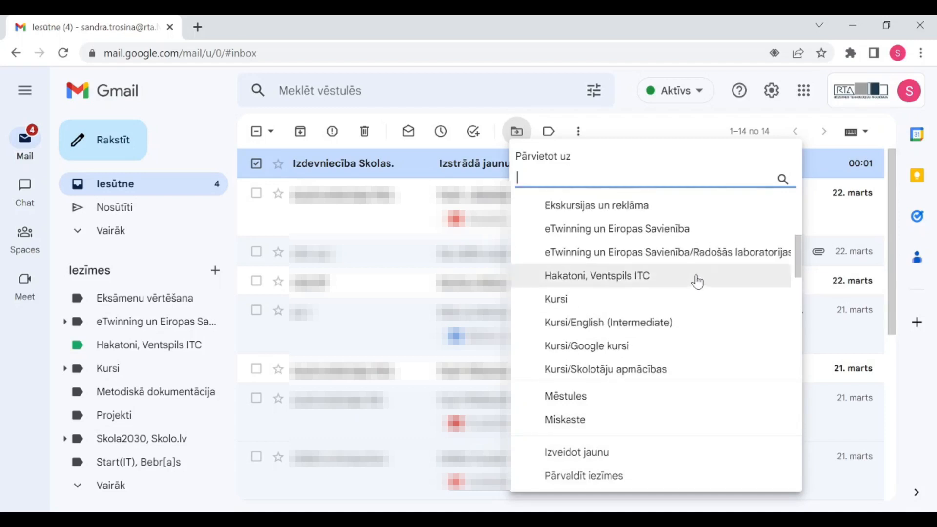
{"action": "scroll", "coordinate": [693, 283], "scroll_direction": "down", "scroll_amount": 5}
{"action": "scroll", "coordinate": [666, 293], "scroll_direction": "down", "scroll_amount": 1}
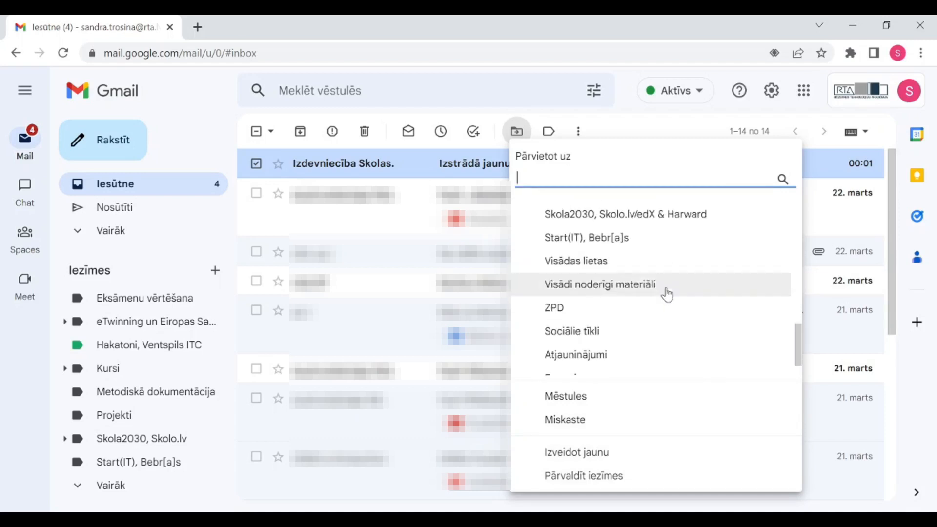
{"action": "scroll", "coordinate": [665, 293], "scroll_direction": "up", "scroll_amount": 2}
{"action": "scroll", "coordinate": [669, 292], "scroll_direction": "down", "scroll_amount": 3}
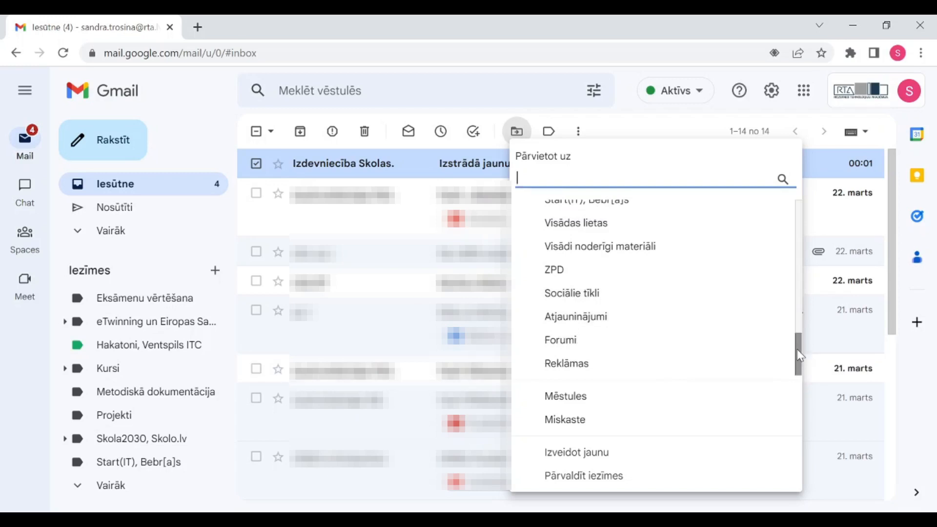
{"action": "scroll", "coordinate": [793, 321], "scroll_direction": "up", "scroll_amount": 3}
{"action": "left_click_drag", "start_coordinate": [790, 315], "coordinate": [788, 302]}
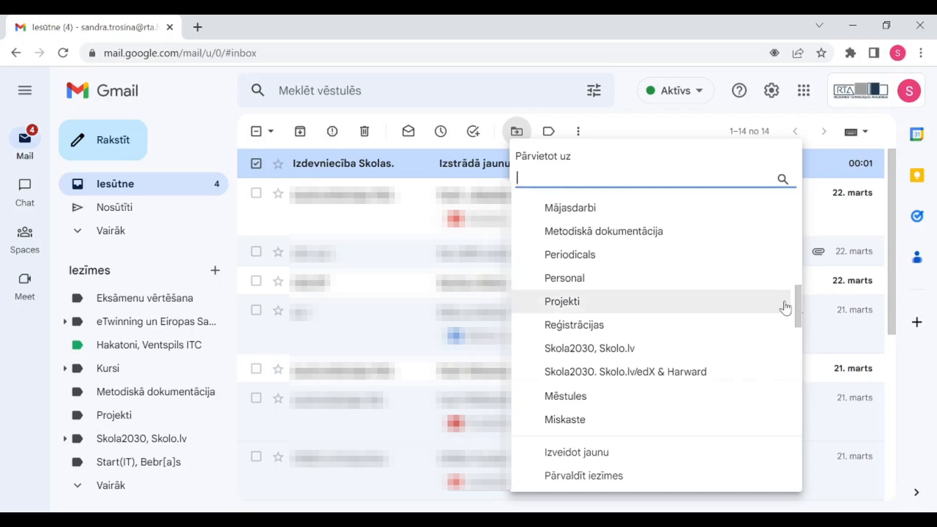
{"action": "left_click", "coordinate": [586, 264]}
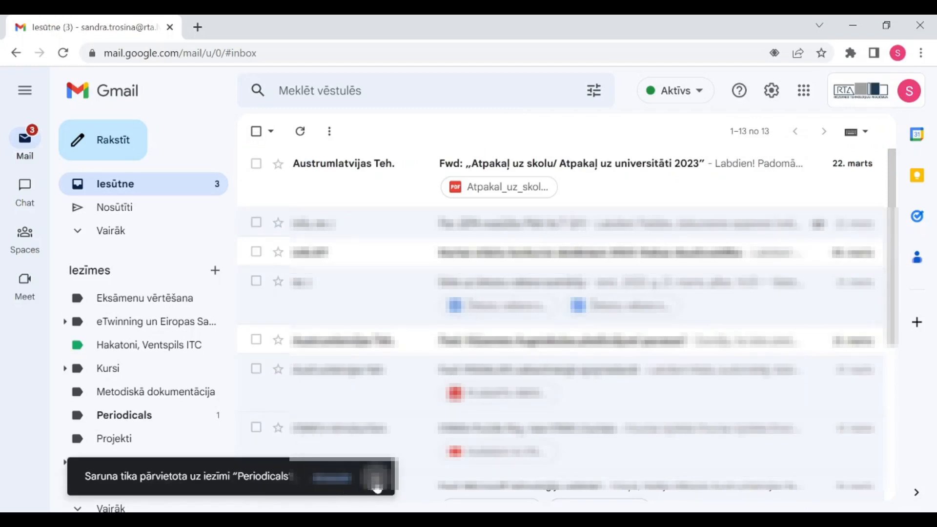
{"action": "left_click", "coordinate": [377, 486]}
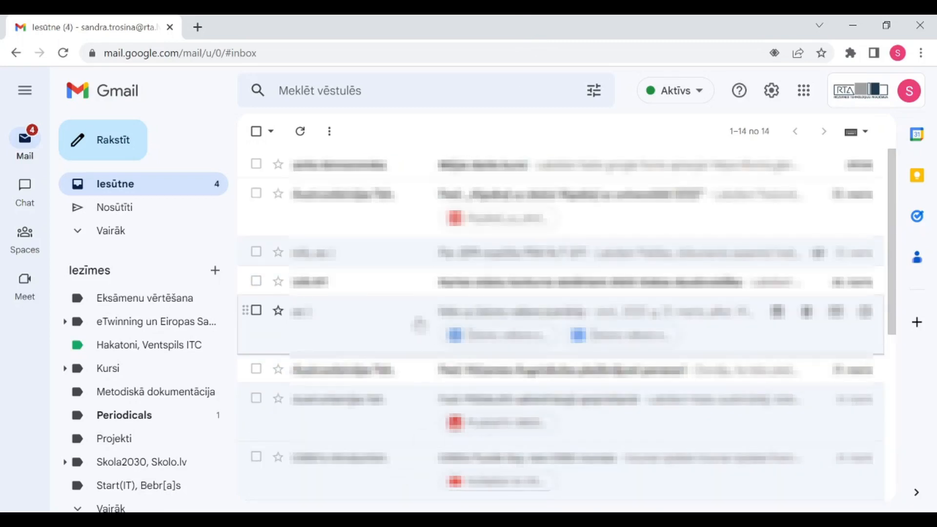
Search the mailbox for the account owner's own address and show the advanced search form
{"action": "scroll", "coordinate": [418, 293], "scroll_direction": "down", "scroll_amount": 3}
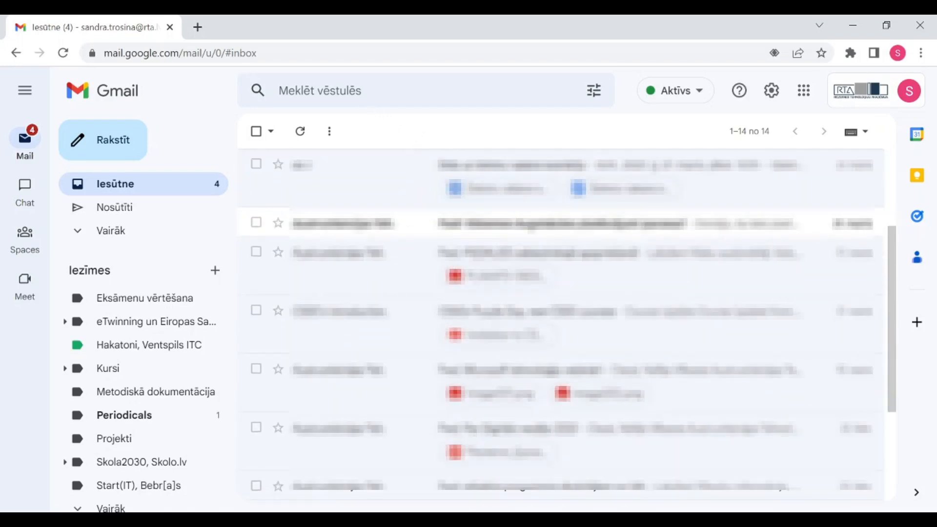
{"action": "left_click", "coordinate": [380, 90]}
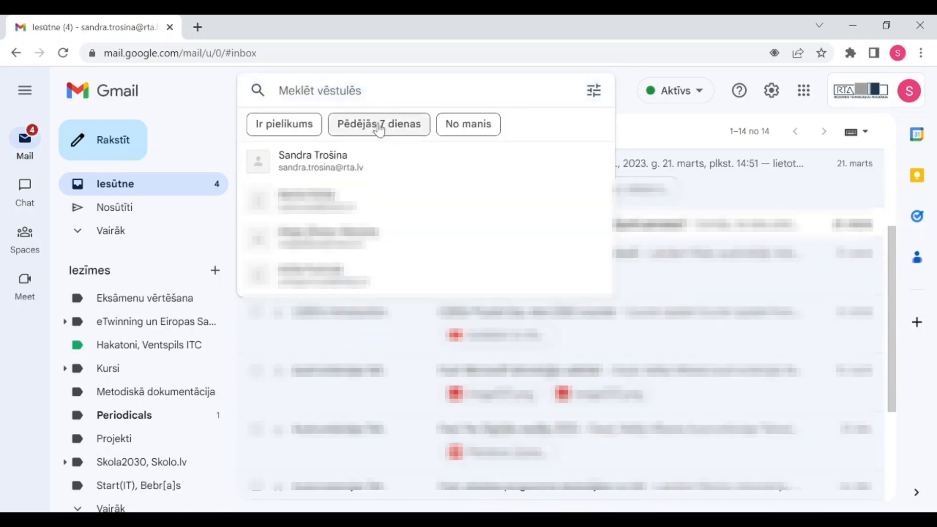
{"action": "left_click", "coordinate": [370, 171]}
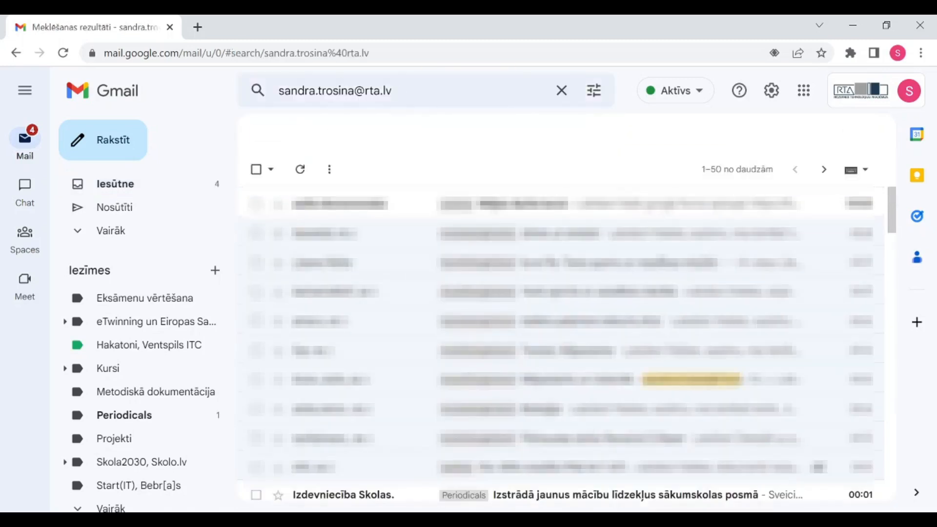
{"action": "scroll", "coordinate": [588, 347], "scroll_direction": "down", "scroll_amount": 3}
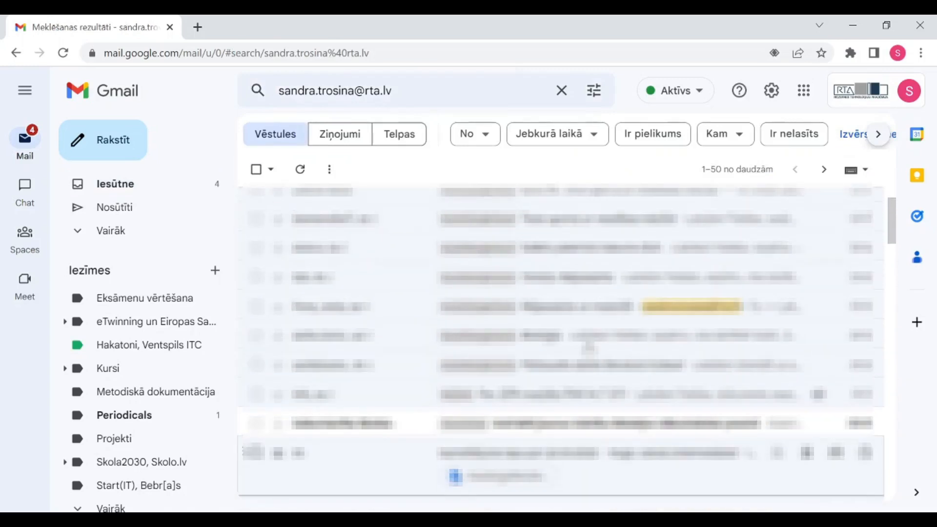
{"action": "left_click", "coordinate": [594, 90]}
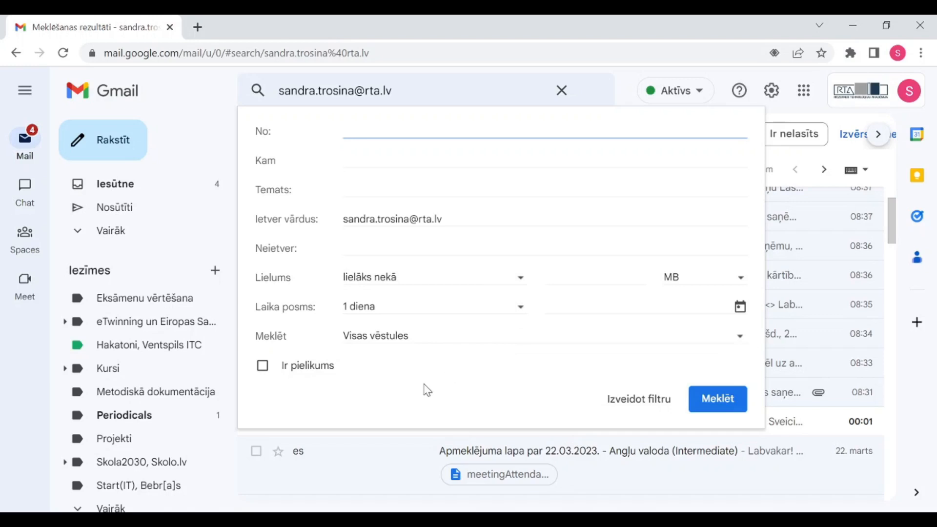
Limit the address search to Ir pielikums and PDF attachments, then return to Iesūtne
{"action": "left_click", "coordinate": [265, 371]}
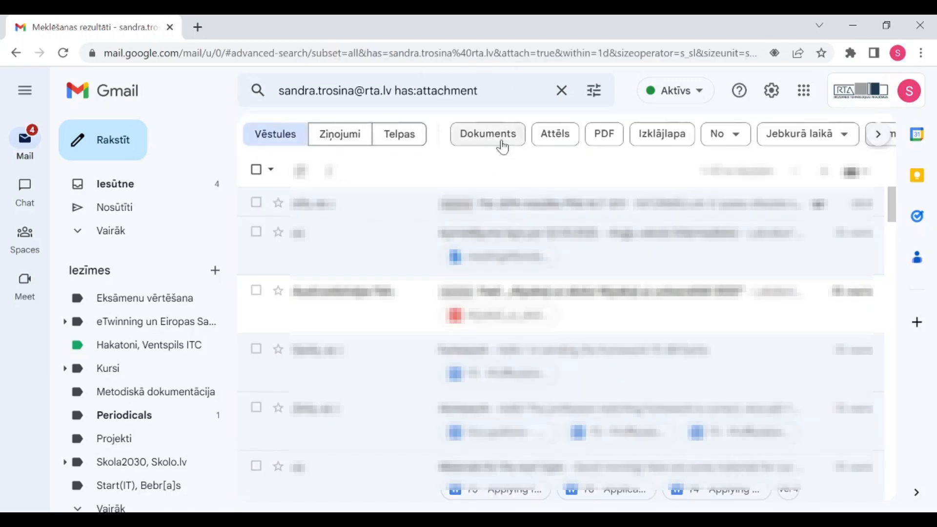
{"action": "scroll", "coordinate": [562, 244], "scroll_direction": "down", "scroll_amount": 3}
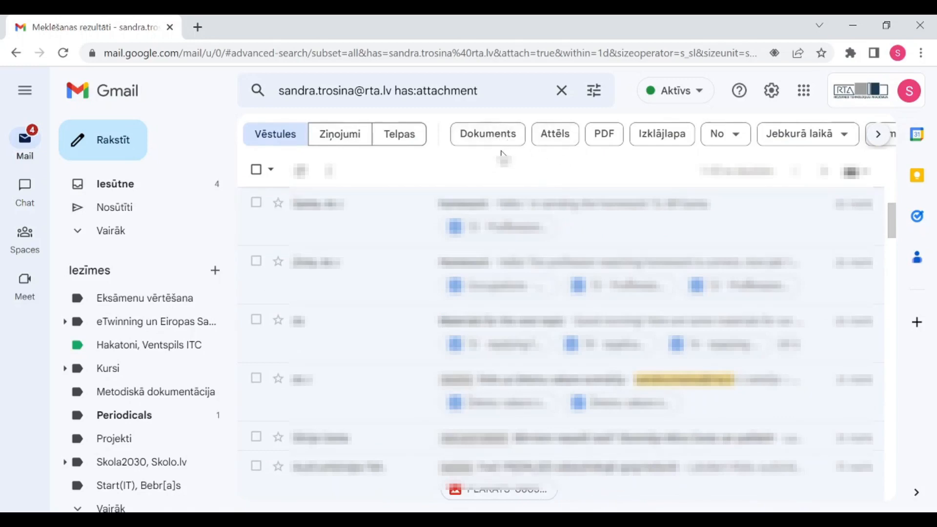
{"action": "left_click", "coordinate": [610, 139]}
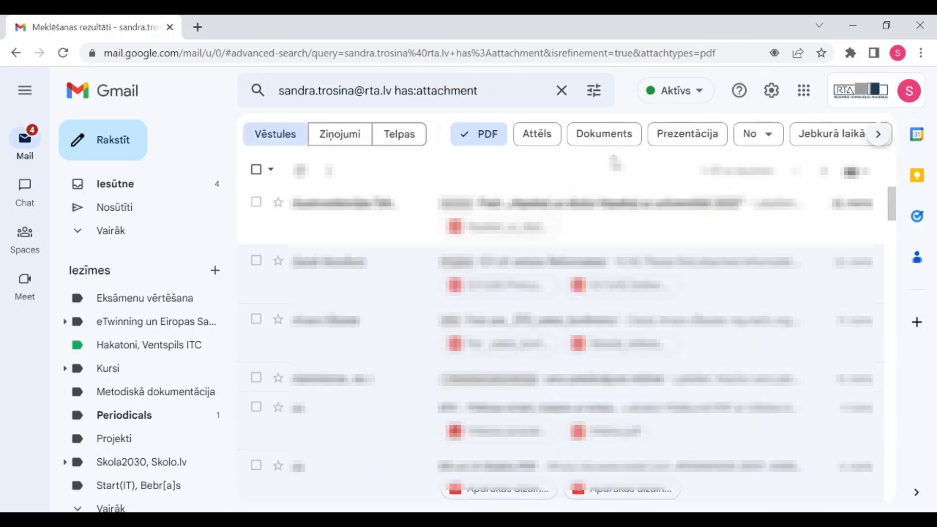
{"action": "scroll", "coordinate": [649, 218], "scroll_direction": "down", "scroll_amount": 1}
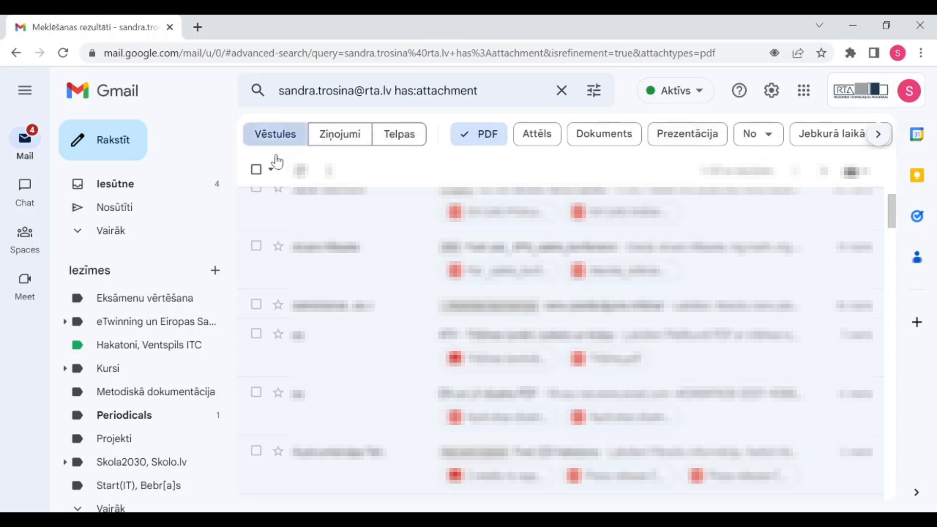
{"action": "left_click", "coordinate": [145, 190]}
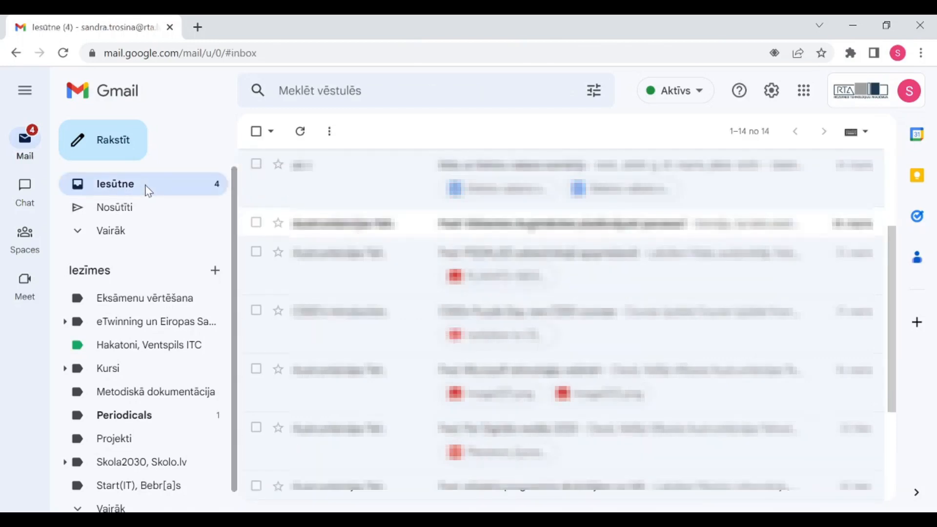
Open the 'links uz žetonu vakara scenāriju' email and scroll down to its two attachments
{"action": "left_click", "coordinate": [365, 168]}
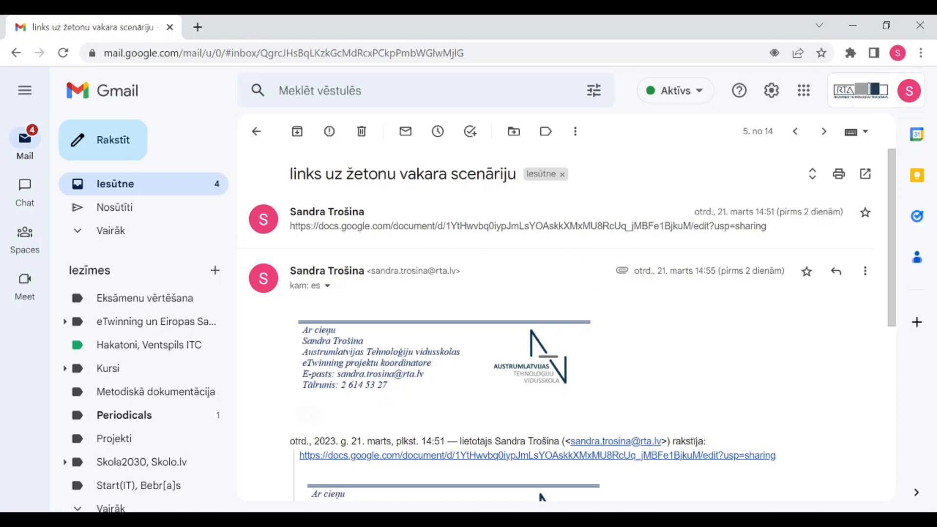
{"action": "scroll", "coordinate": [713, 296], "scroll_direction": "down", "scroll_amount": 6}
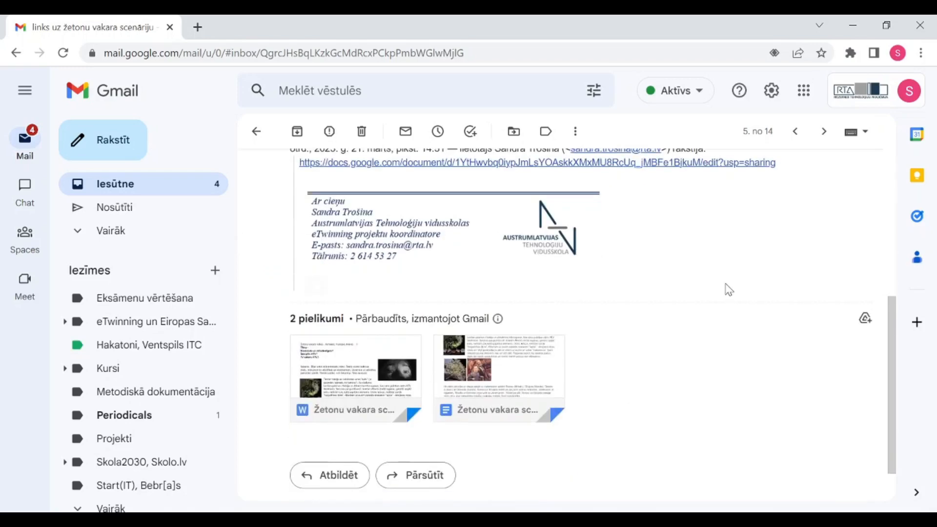
{"action": "scroll", "coordinate": [729, 290], "scroll_direction": "up", "scroll_amount": 6}
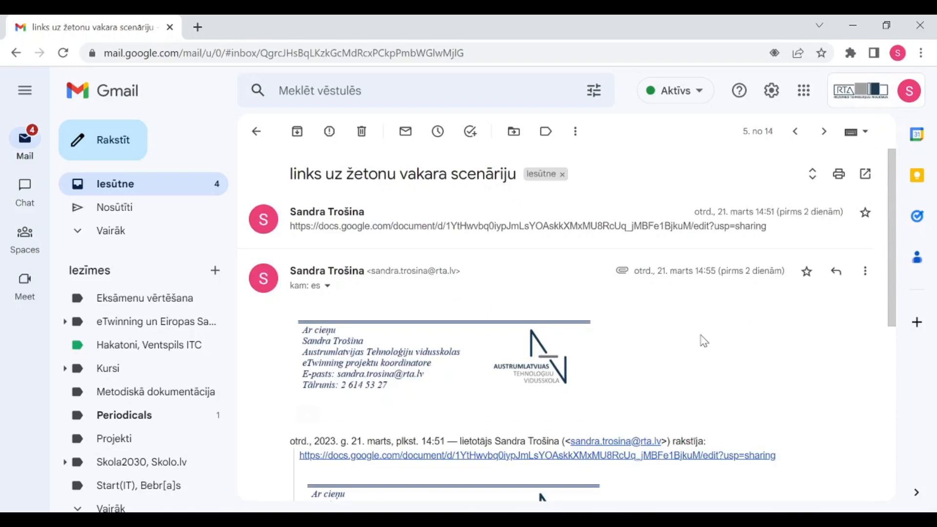
{"action": "scroll", "coordinate": [704, 341], "scroll_direction": "down", "scroll_amount": 2}
{"action": "left_click_drag", "start_coordinate": [890, 345], "coordinate": [892, 286]}
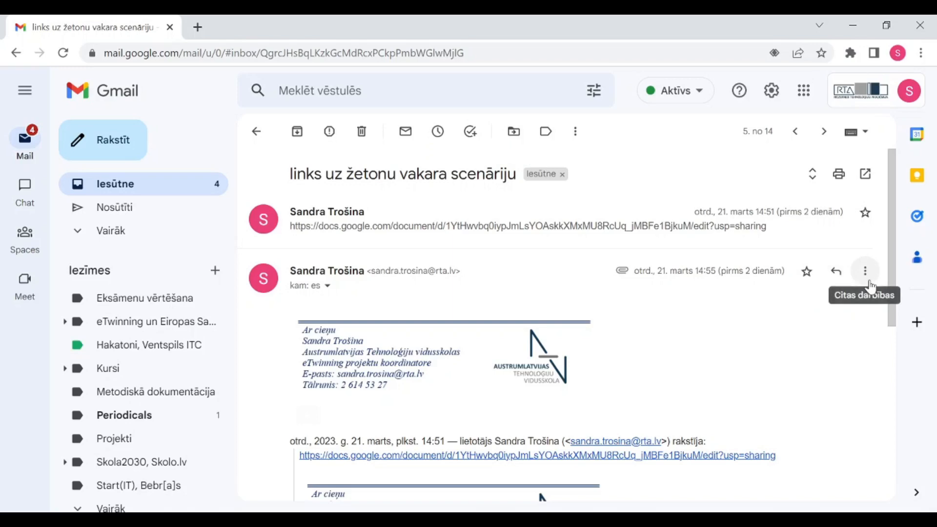
Dismiss the message's ⋮ menu unused, then press F to forward the token evening script message
{"action": "left_click", "coordinate": [866, 278]}
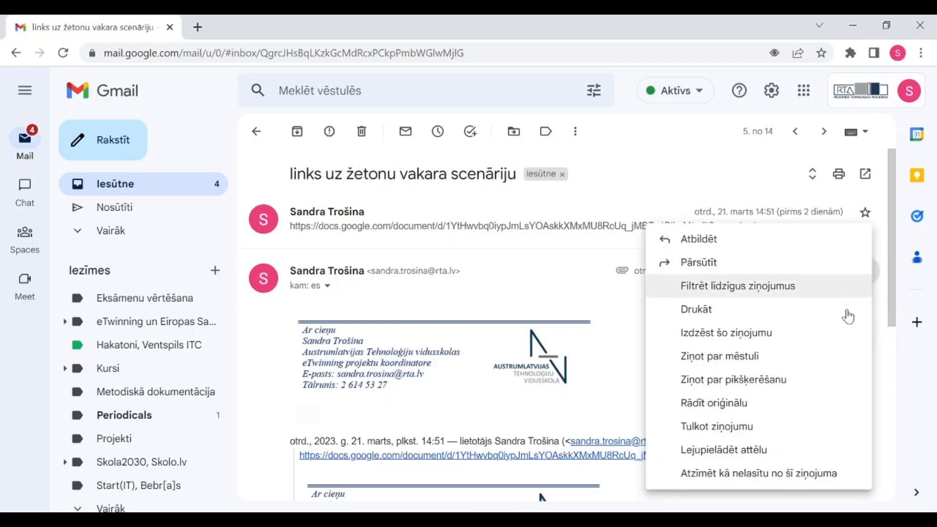
{"action": "left_click", "coordinate": [891, 299]}
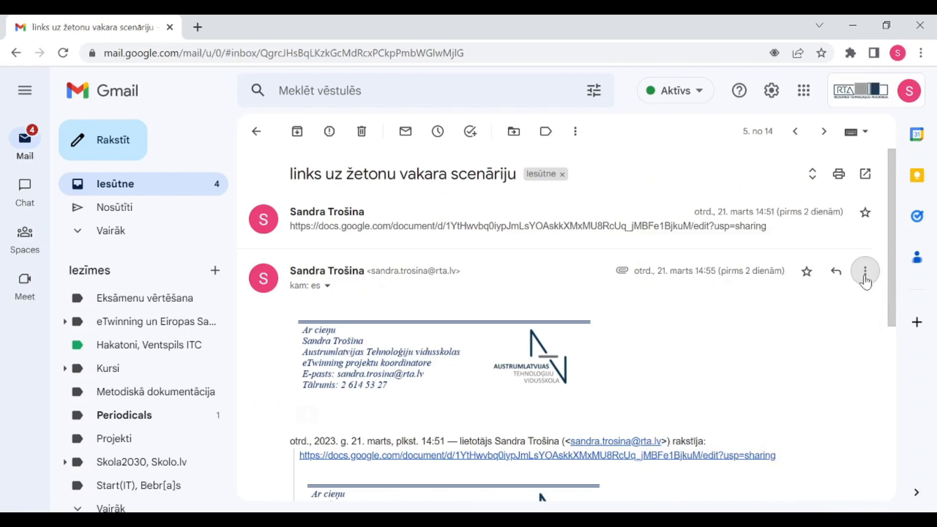
{"action": "key", "text": "f"}
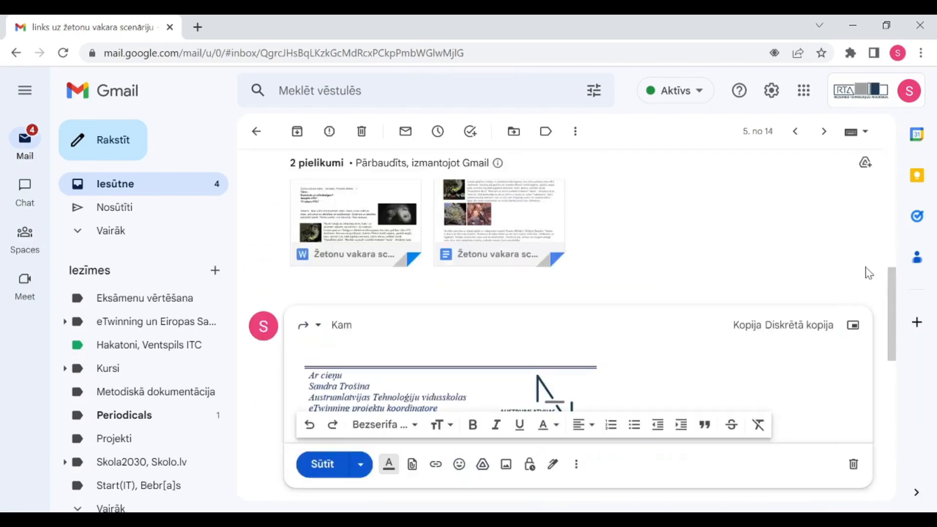
{"action": "scroll", "coordinate": [866, 272], "scroll_direction": "up", "scroll_amount": 3}
{"action": "scroll", "coordinate": [878, 229], "scroll_direction": "up", "scroll_amount": 5}
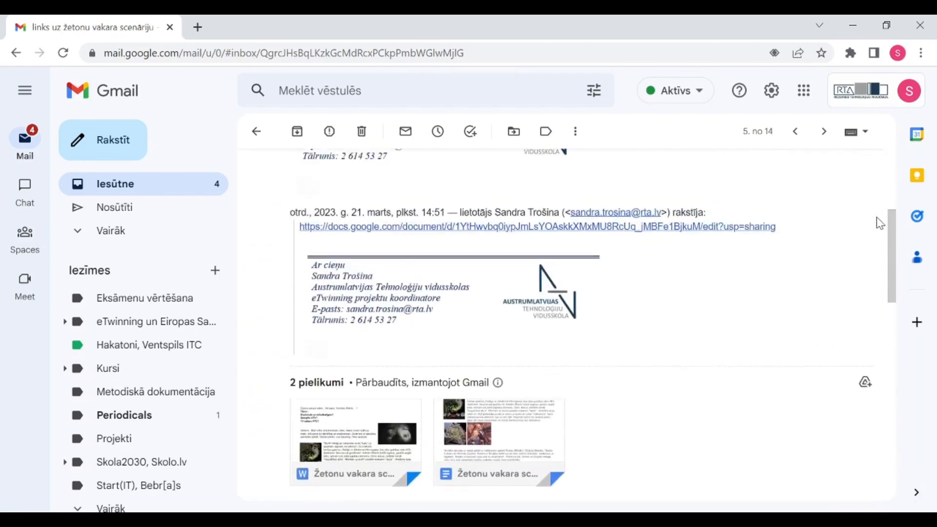
{"action": "left_click", "coordinate": [868, 191]}
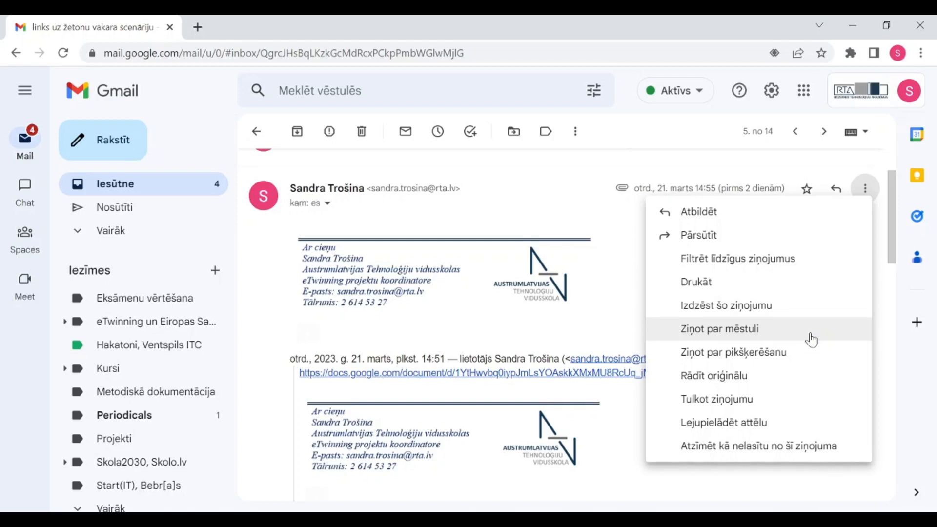
{"action": "double_click", "coordinate": [554, 210]}
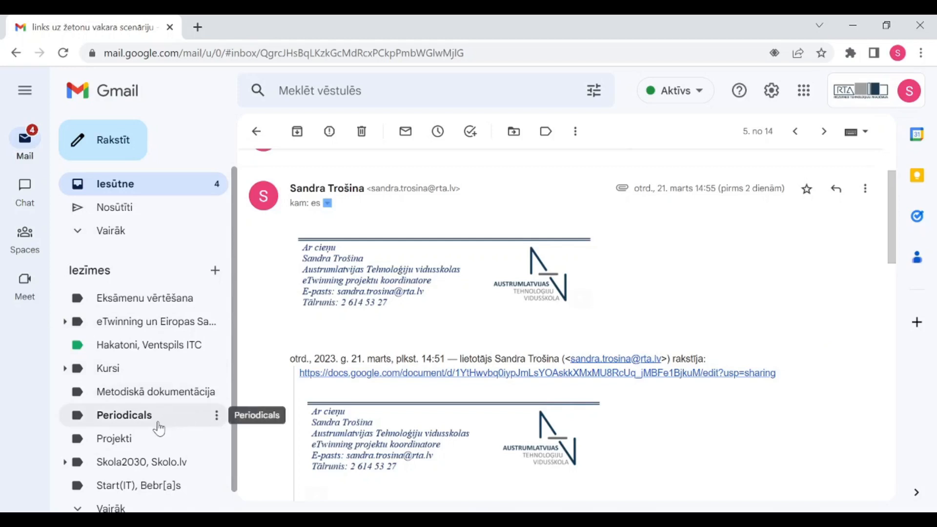
Expand the full sidebar label list and open the Projekti label
{"action": "scroll", "coordinate": [157, 425], "scroll_direction": "down", "scroll_amount": 1}
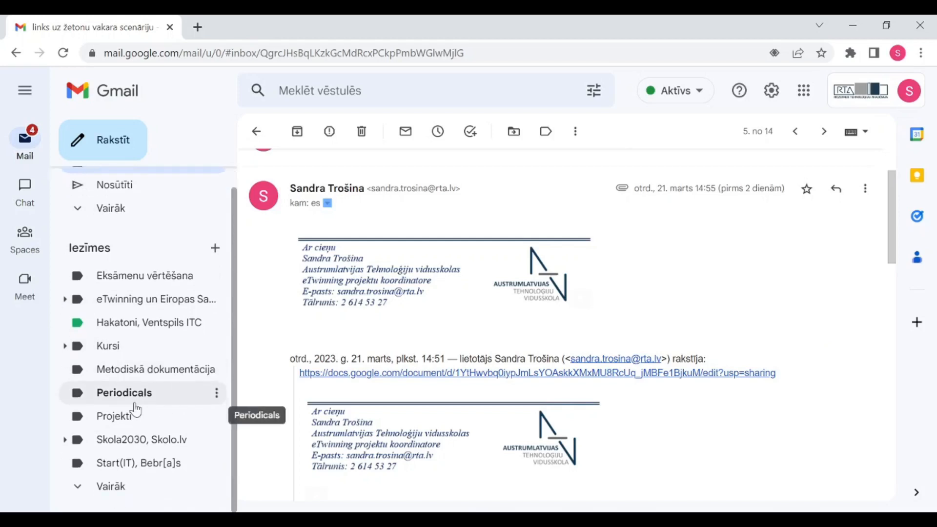
{"action": "left_click", "coordinate": [112, 490]}
{"action": "scroll", "coordinate": [123, 427], "scroll_direction": "down", "scroll_amount": 5}
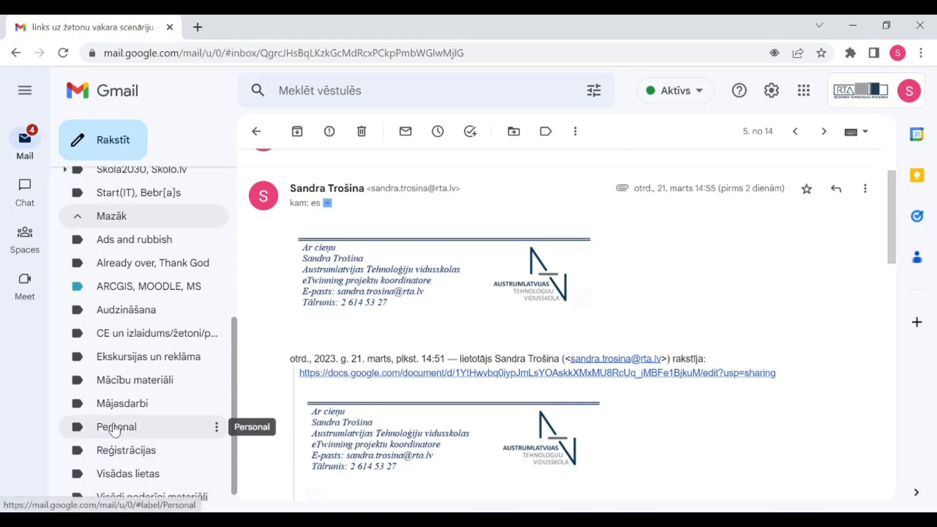
{"action": "scroll", "coordinate": [116, 430], "scroll_direction": "down", "scroll_amount": 1}
{"action": "scroll", "coordinate": [119, 427], "scroll_direction": "up", "scroll_amount": 3}
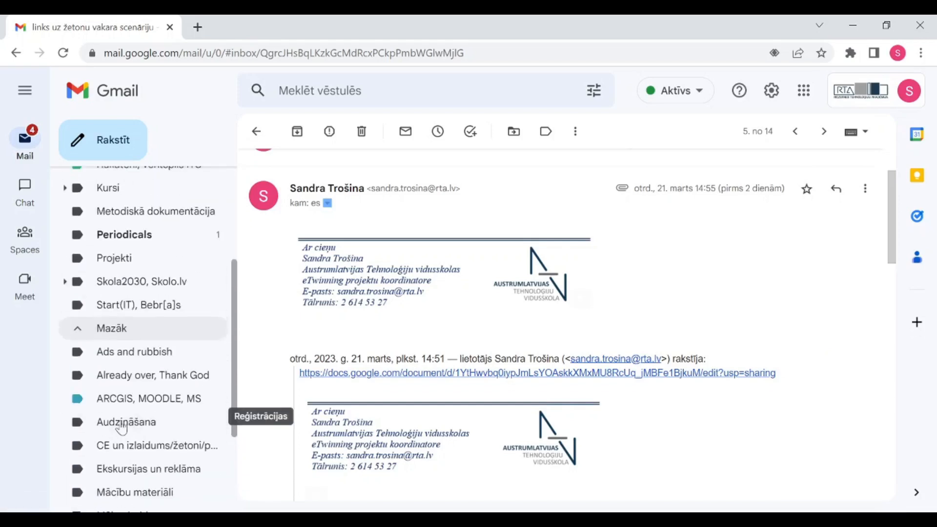
{"action": "left_click", "coordinate": [114, 266]}
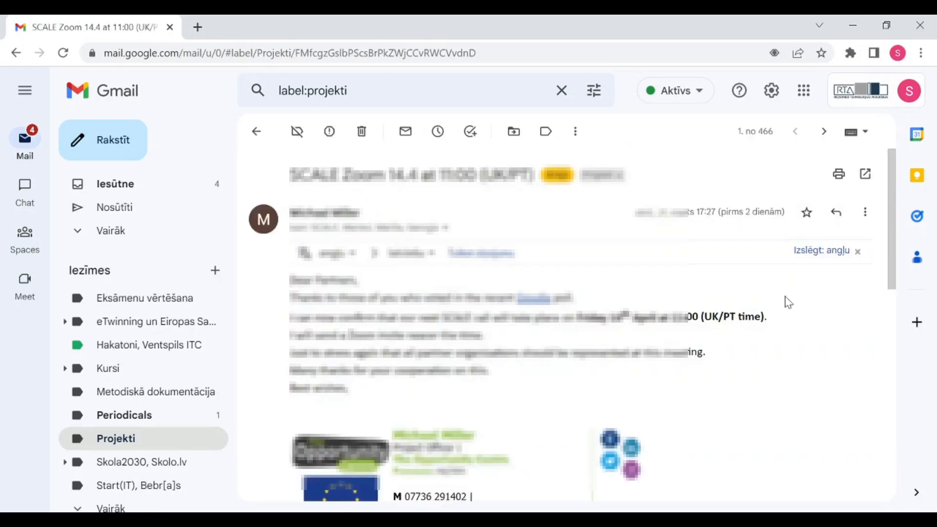
Check the Projekti message's More actions menu, then go back to the Iesūtne inbox
{"action": "left_click", "coordinate": [868, 214]}
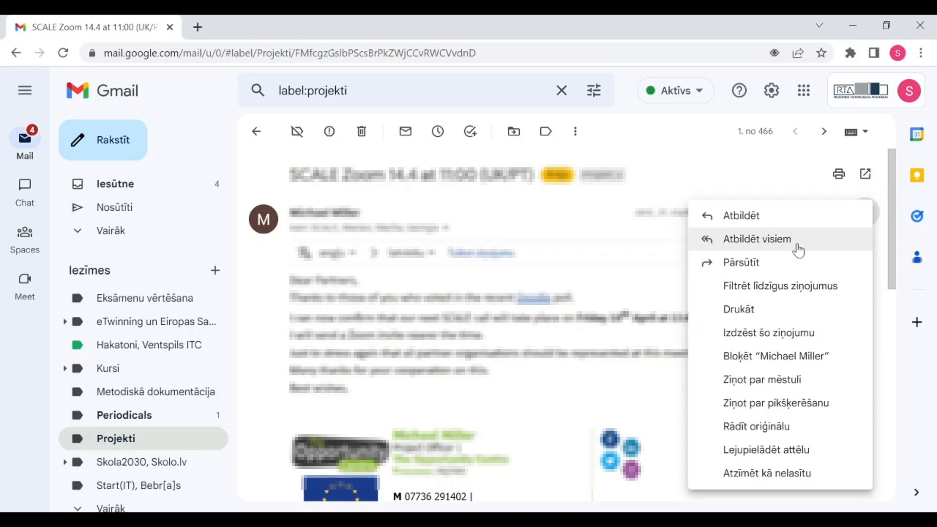
{"action": "left_click", "coordinate": [143, 195]}
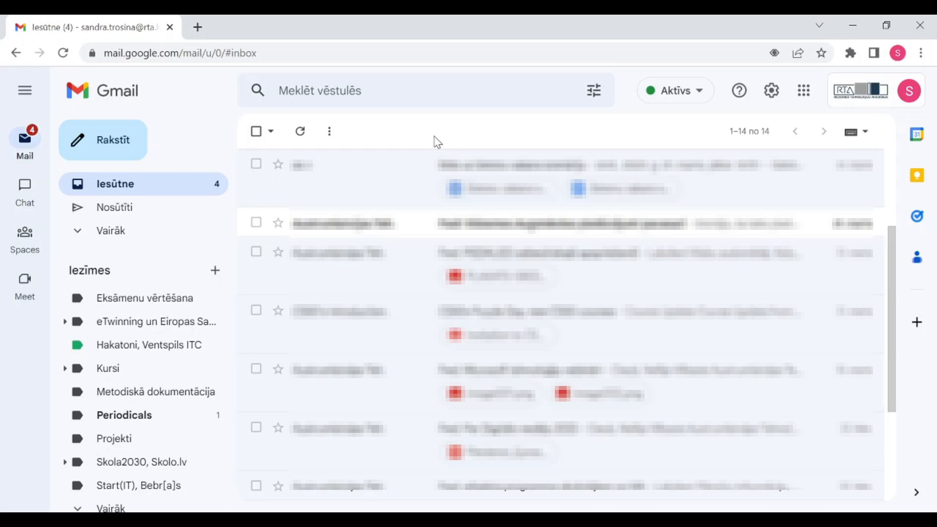
Launch Kontaktpersonas (Google Contacts) from the Google apps launcher
{"action": "left_click", "coordinate": [806, 99]}
{"action": "scroll", "coordinate": [839, 220], "scroll_direction": "down", "scroll_amount": 2}
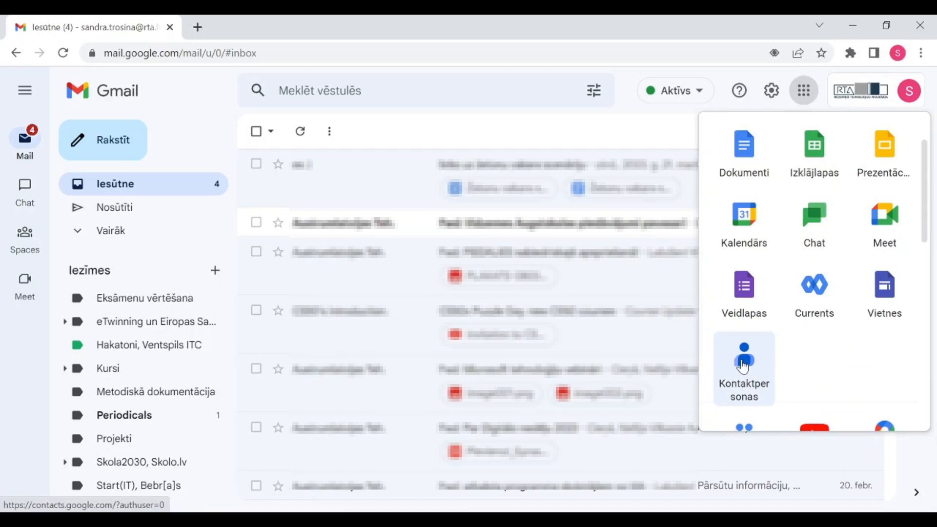
{"action": "left_click", "coordinate": [744, 367]}
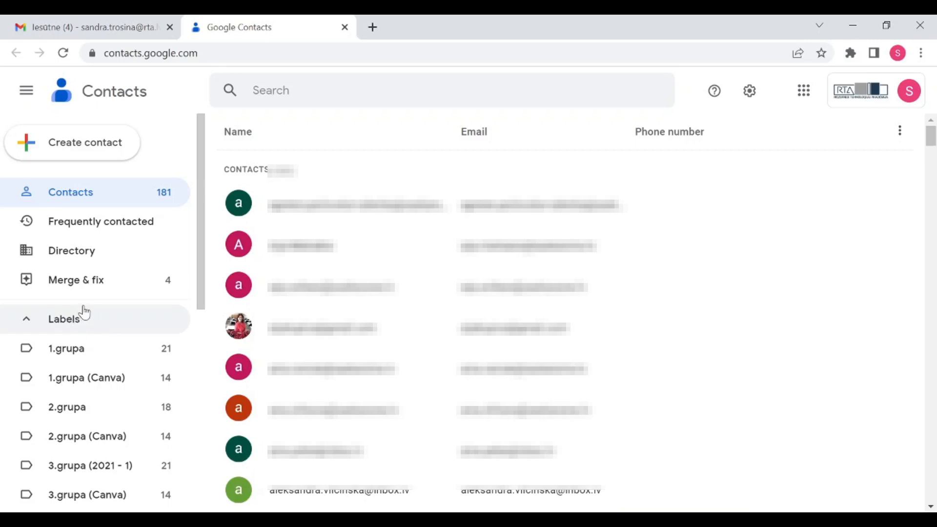
Create and save a new contact label named '12.A'
{"action": "scroll", "coordinate": [84, 312], "scroll_direction": "down", "scroll_amount": 9}
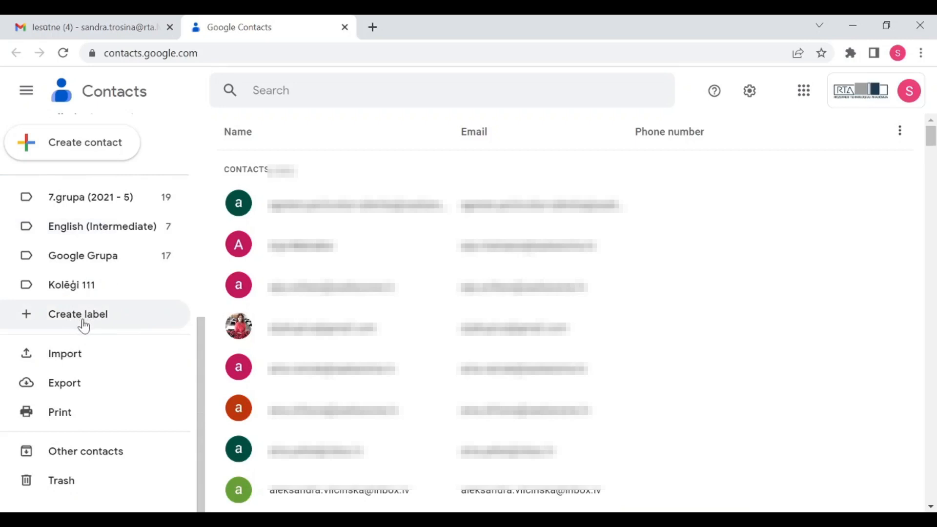
{"action": "left_click", "coordinate": [116, 317]}
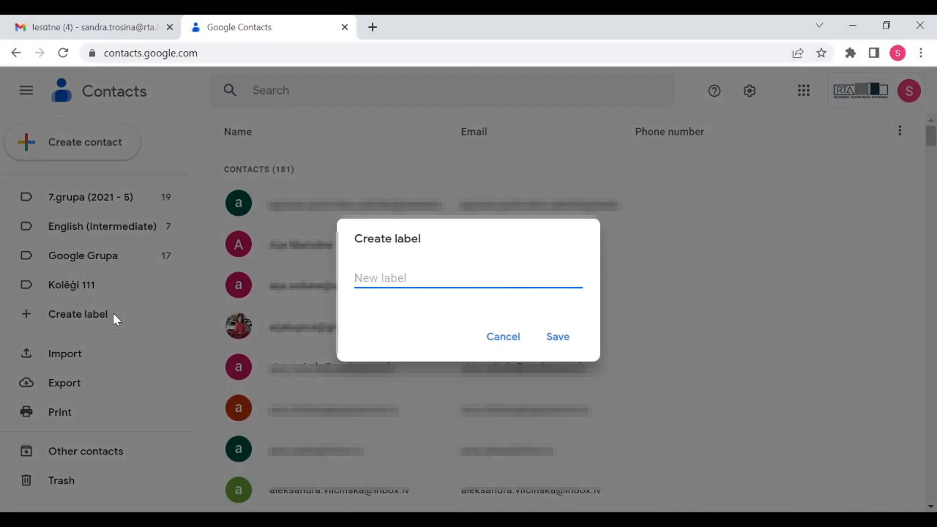
{"action": "type", "text": "12.A"}
{"action": "left_click", "coordinate": [566, 344]}
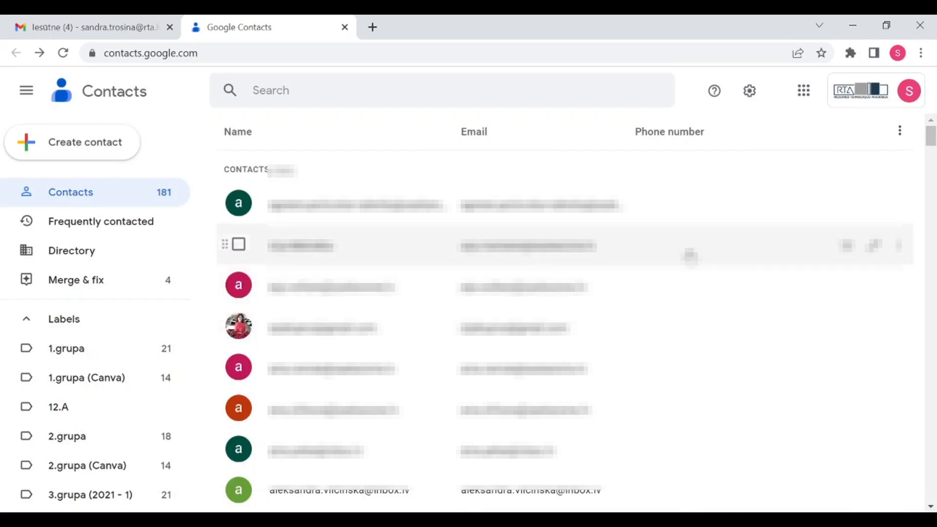
Show the still-empty 12.A label and bring up the Create contact choices
{"action": "scroll", "coordinate": [104, 305], "scroll_direction": "down", "scroll_amount": 3}
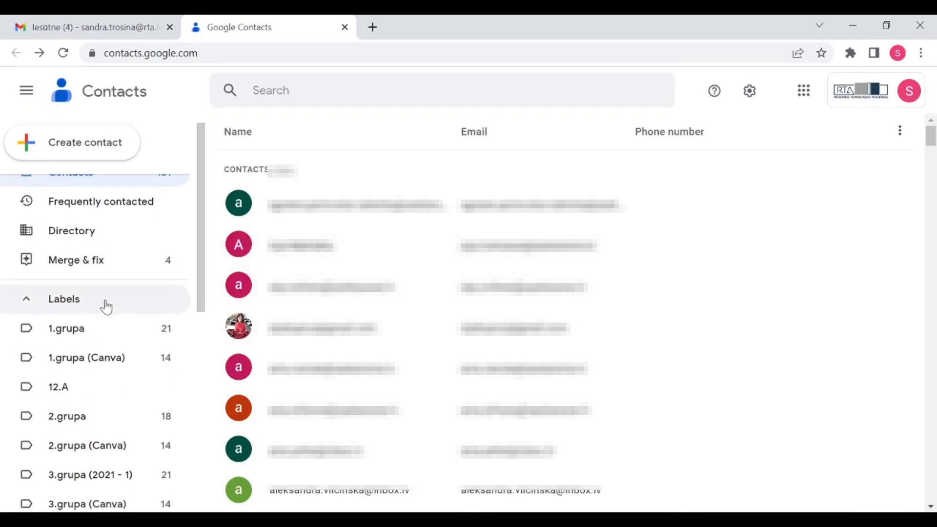
{"action": "scroll", "coordinate": [94, 303], "scroll_direction": "down", "scroll_amount": 2}
{"action": "scroll", "coordinate": [98, 298], "scroll_direction": "up", "scroll_amount": 2}
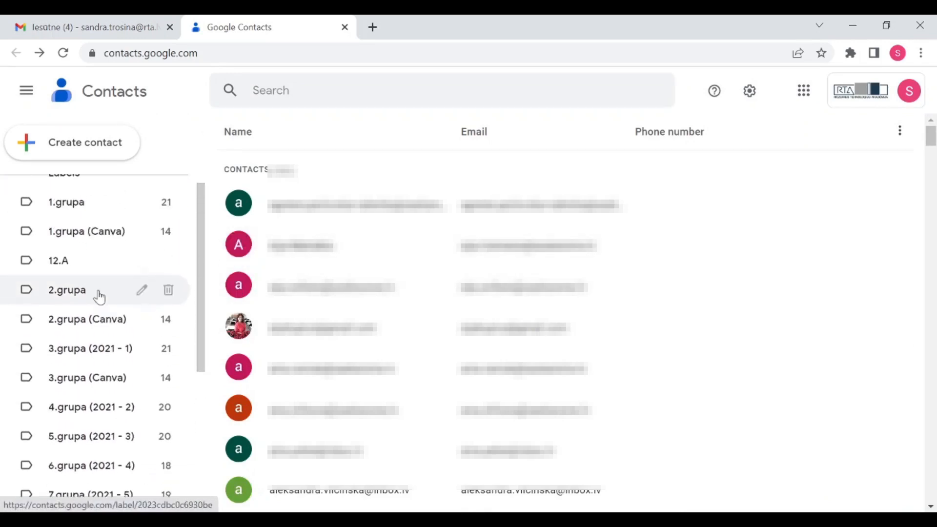
{"action": "scroll", "coordinate": [93, 288], "scroll_direction": "down", "scroll_amount": 2}
{"action": "scroll", "coordinate": [74, 247], "scroll_direction": "up", "scroll_amount": 3}
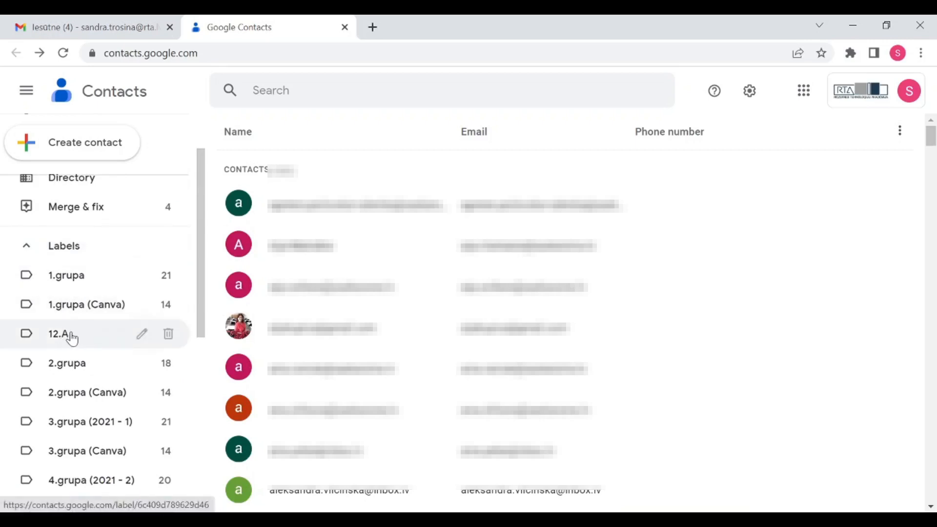
{"action": "left_click", "coordinate": [68, 335]}
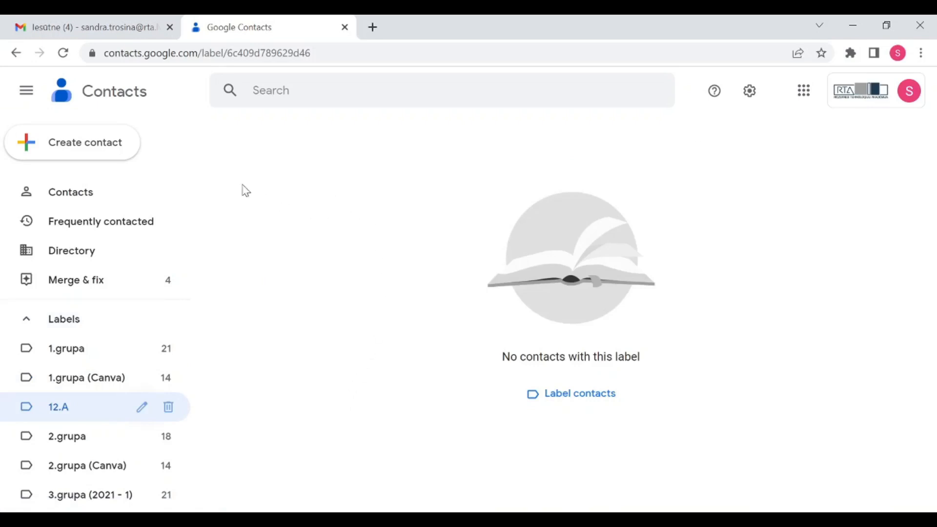
{"action": "left_click", "coordinate": [97, 152]}
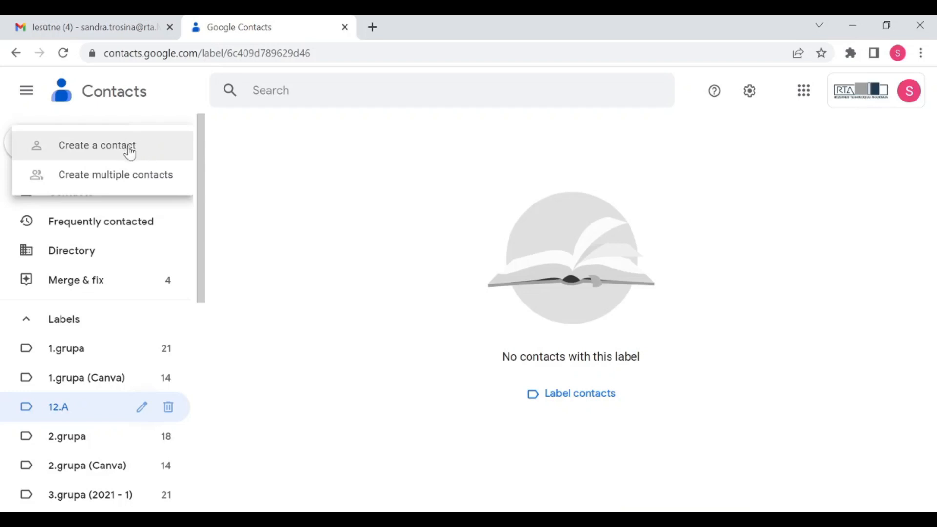
Start a single new contact and fill in the first and last name
{"action": "left_click", "coordinate": [111, 146]}
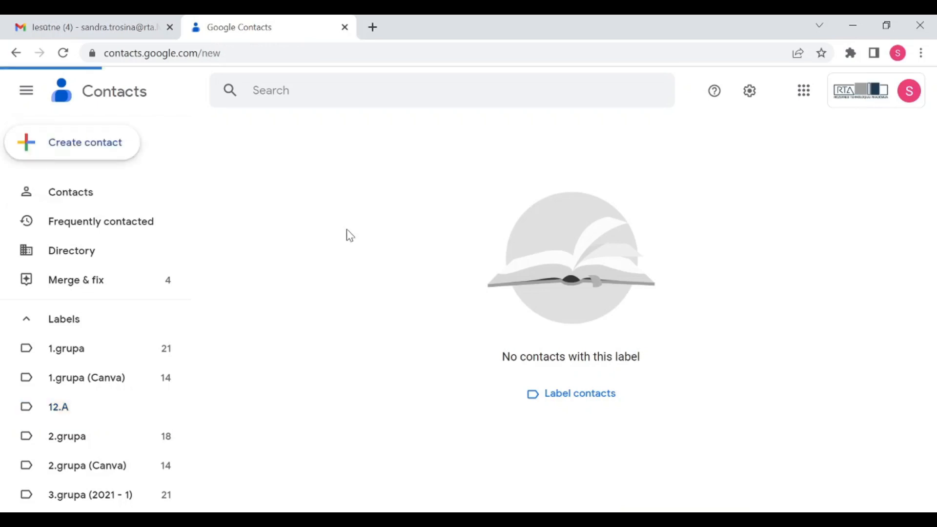
{"action": "left_click", "coordinate": [438, 290]}
{"action": "scroll", "coordinate": [441, 306], "scroll_direction": "down", "scroll_amount": 1}
{"action": "scroll", "coordinate": [441, 305], "scroll_direction": "up", "scroll_amount": 1}
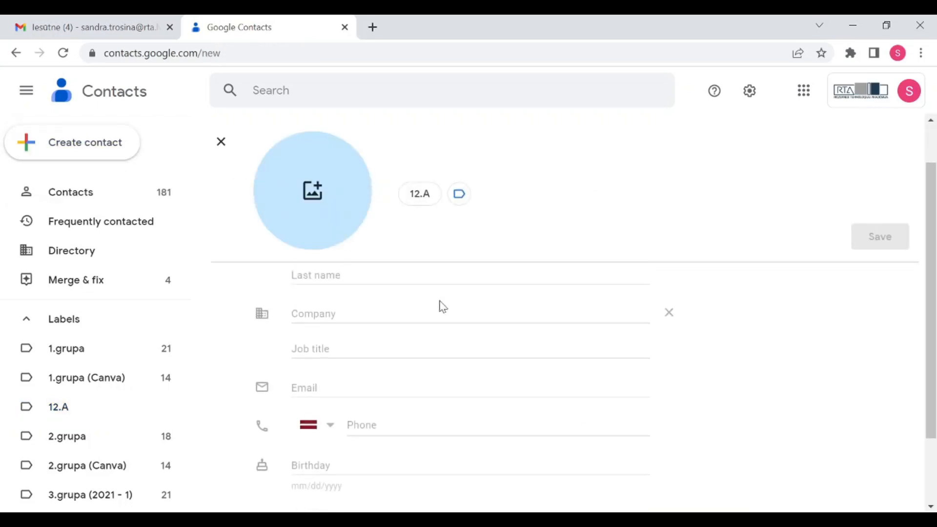
{"action": "scroll", "coordinate": [442, 306], "scroll_direction": "down", "scroll_amount": 1}
{"action": "scroll", "coordinate": [727, 307], "scroll_direction": "up", "scroll_amount": 1}
{"action": "scroll", "coordinate": [730, 308], "scroll_direction": "down", "scroll_amount": 1}
{"action": "scroll", "coordinate": [736, 311], "scroll_direction": "up", "scroll_amount": 1}
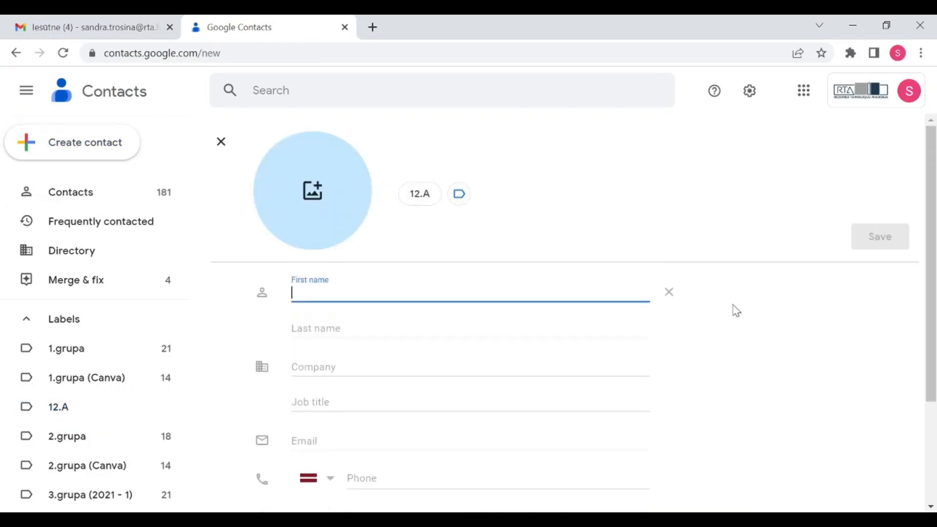
{"action": "type", "text": "Sandra"}
{"action": "key", "text": "Tab"}
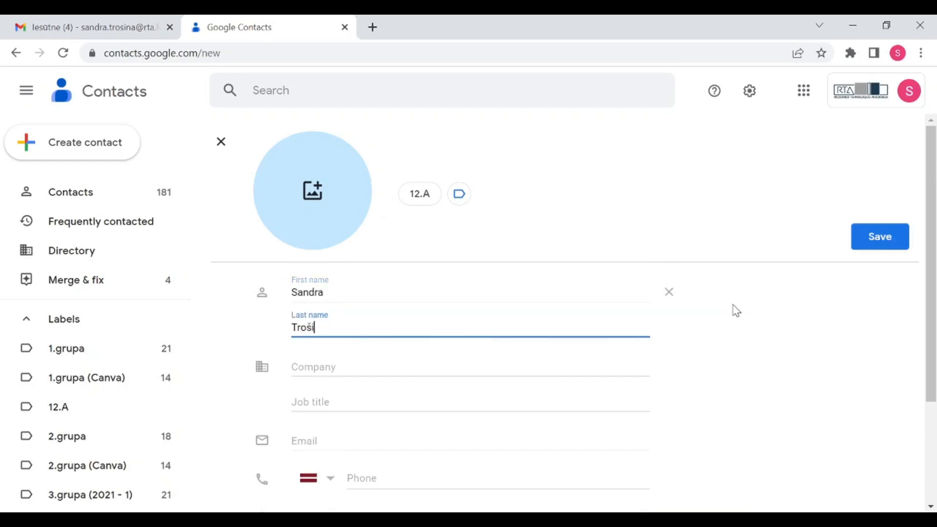
{"action": "key", "text": "Tab"}
{"action": "key", "text": "Tab"}
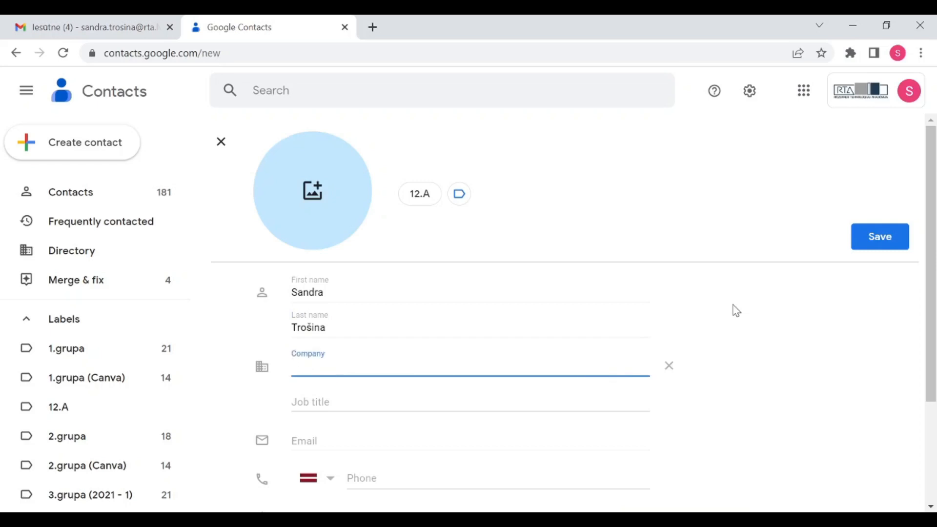
{"action": "key", "text": "Tab"}
{"action": "key", "text": "Tab"}
{"action": "key", "text": "Tab"}
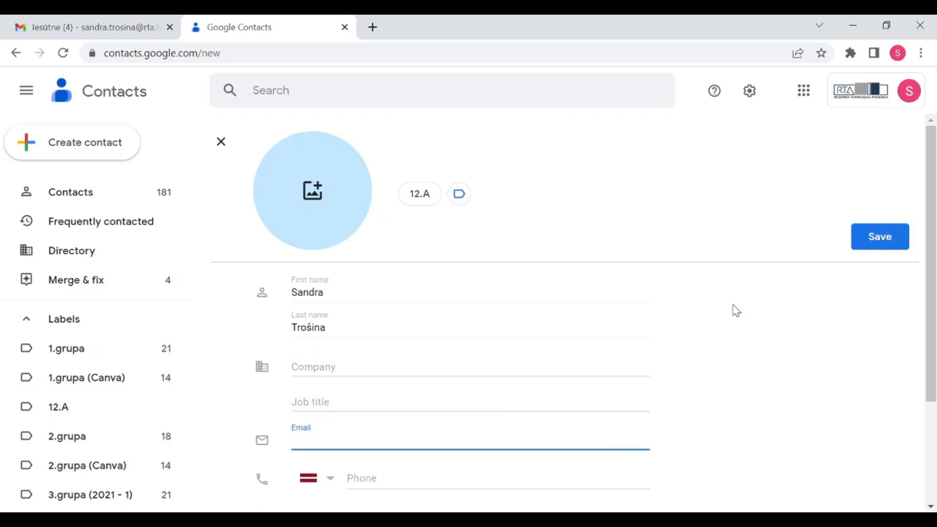
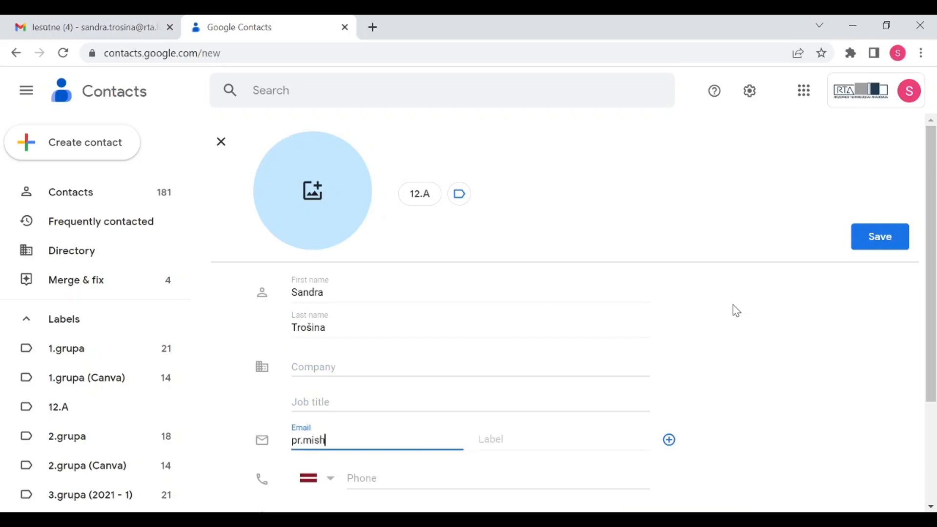
Enter the contact's e-mail address and save the contact
{"action": "left_click_drag", "start_coordinate": [928, 383], "coordinate": [933, 484]}
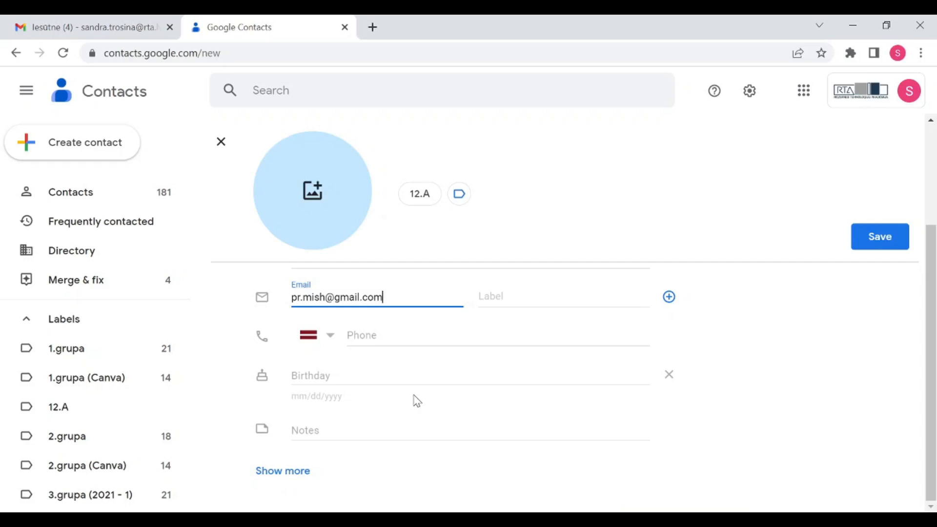
{"action": "scroll", "coordinate": [433, 389], "scroll_direction": "up", "scroll_amount": 3}
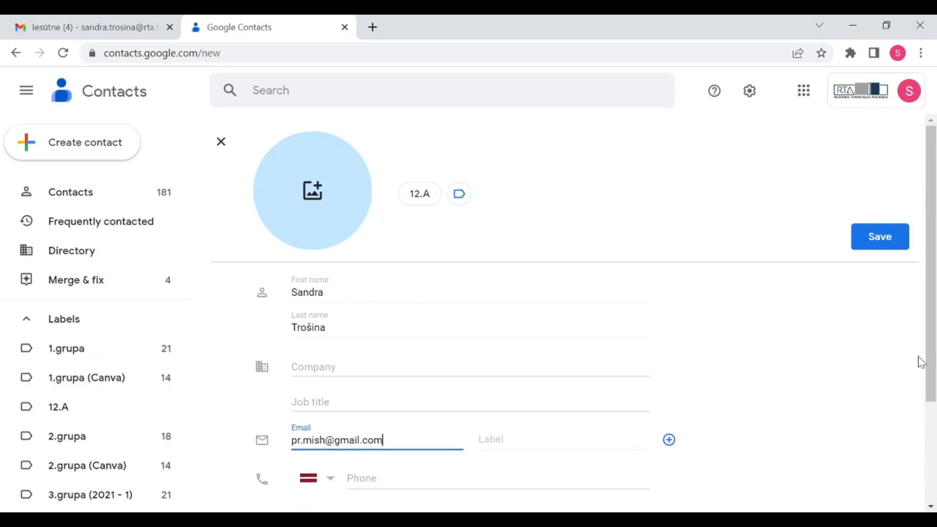
{"action": "left_click_drag", "start_coordinate": [931, 361], "coordinate": [934, 453]}
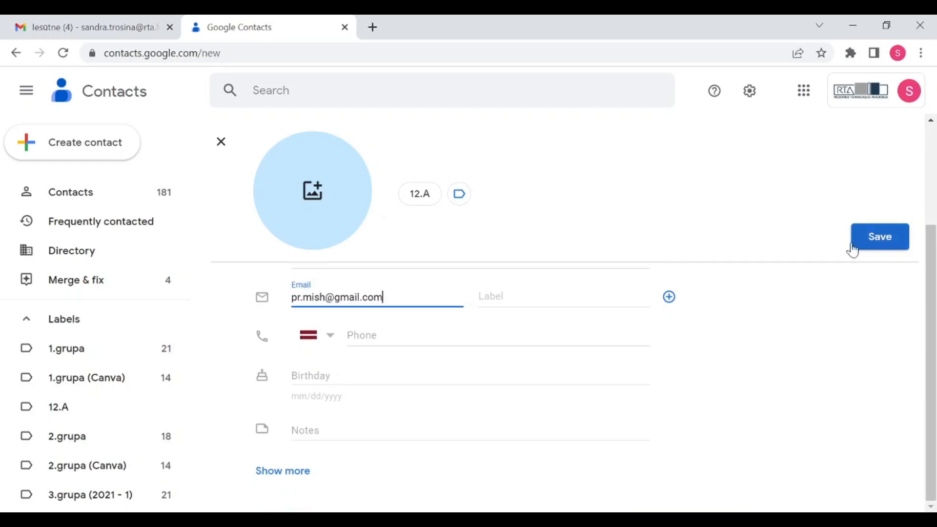
{"action": "left_click", "coordinate": [871, 239]}
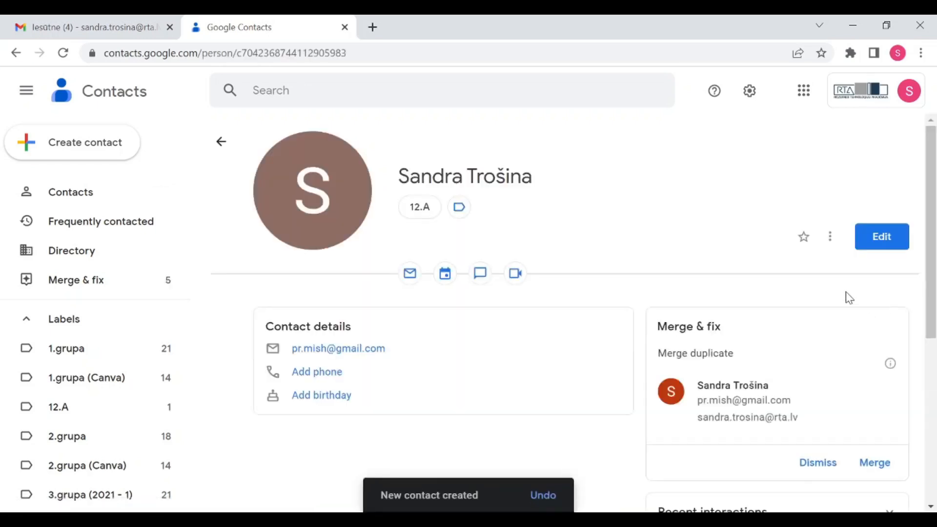
Merge the newly saved contact with its duplicate
{"action": "scroll", "coordinate": [807, 352], "scroll_direction": "down", "scroll_amount": 2}
{"action": "scroll", "coordinate": [867, 408], "scroll_direction": "up", "scroll_amount": 1}
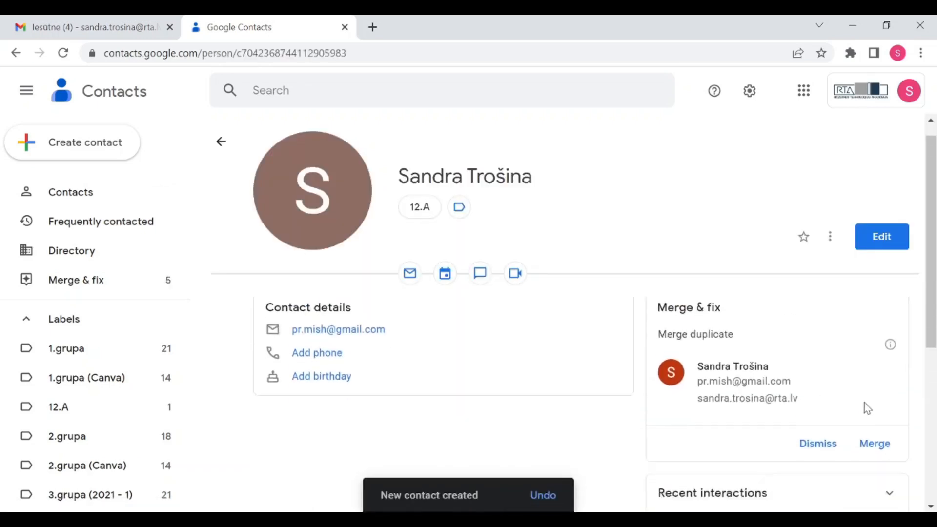
{"action": "scroll", "coordinate": [867, 408], "scroll_direction": "down", "scroll_amount": 1}
{"action": "scroll", "coordinate": [886, 397], "scroll_direction": "up", "scroll_amount": 2}
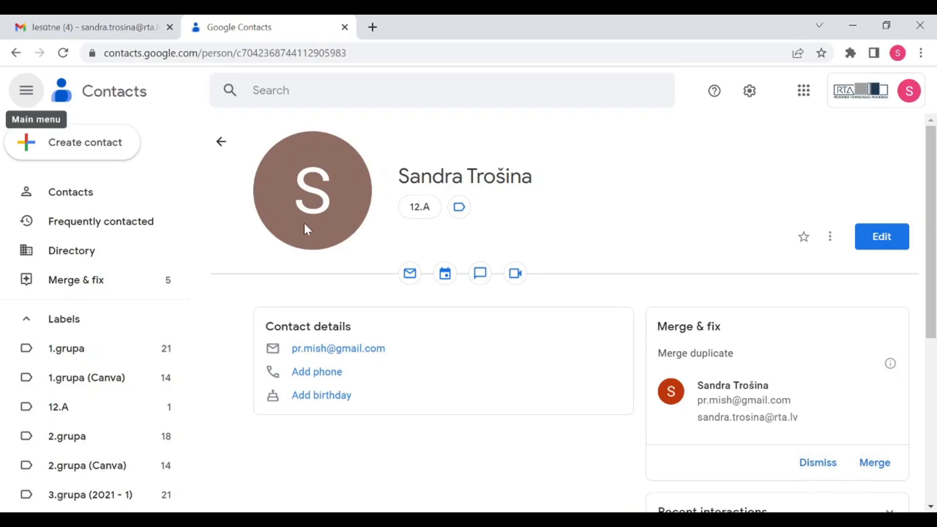
{"action": "left_click", "coordinate": [874, 464]}
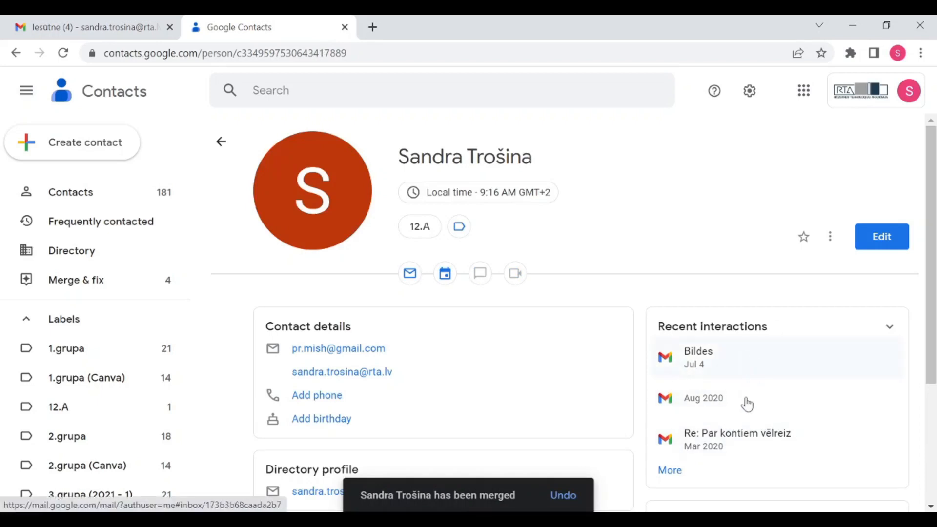
Show the 12.A label's list, now holding one contact
{"action": "scroll", "coordinate": [741, 386], "scroll_direction": "down", "scroll_amount": 1}
{"action": "scroll", "coordinate": [811, 412], "scroll_direction": "up", "scroll_amount": 1}
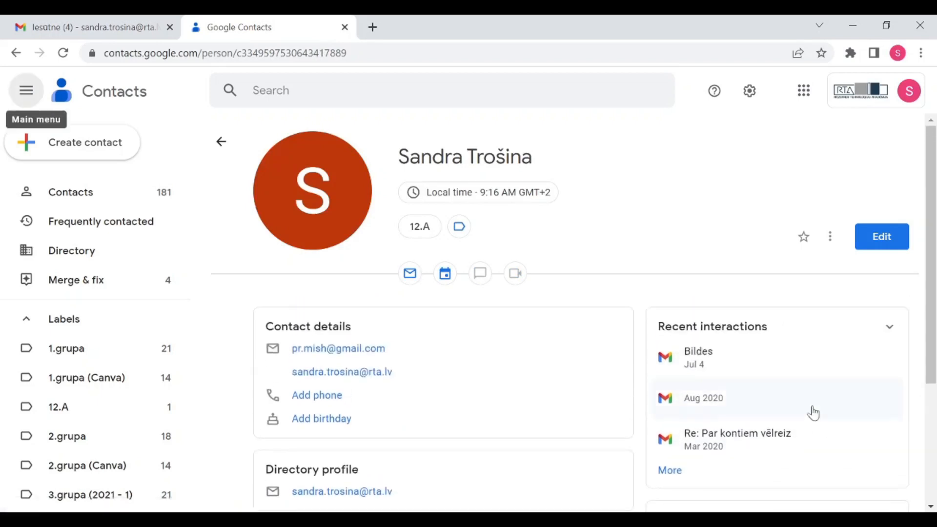
{"action": "scroll", "coordinate": [813, 410], "scroll_direction": "down", "scroll_amount": 2}
{"action": "scroll", "coordinate": [813, 410], "scroll_direction": "down", "scroll_amount": 1}
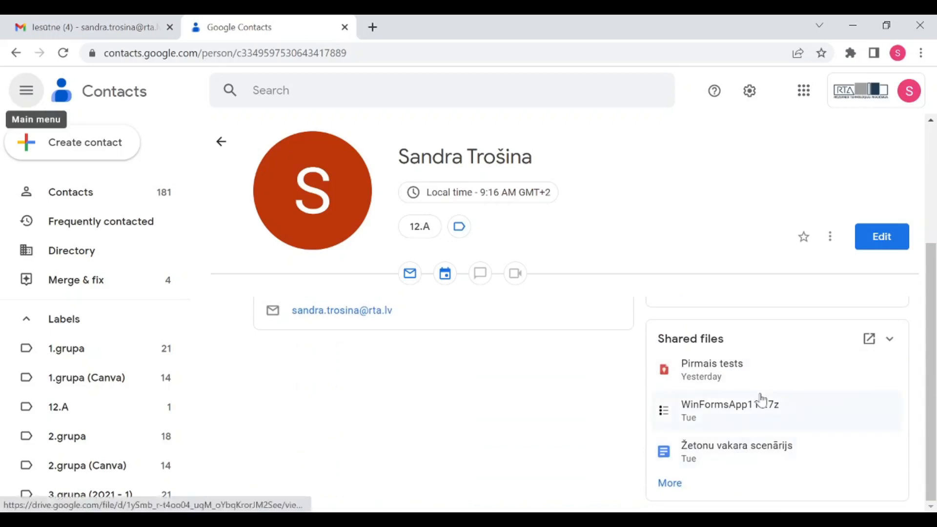
{"action": "scroll", "coordinate": [764, 390], "scroll_direction": "up", "scroll_amount": 1}
{"action": "scroll", "coordinate": [764, 391], "scroll_direction": "up", "scroll_amount": 2}
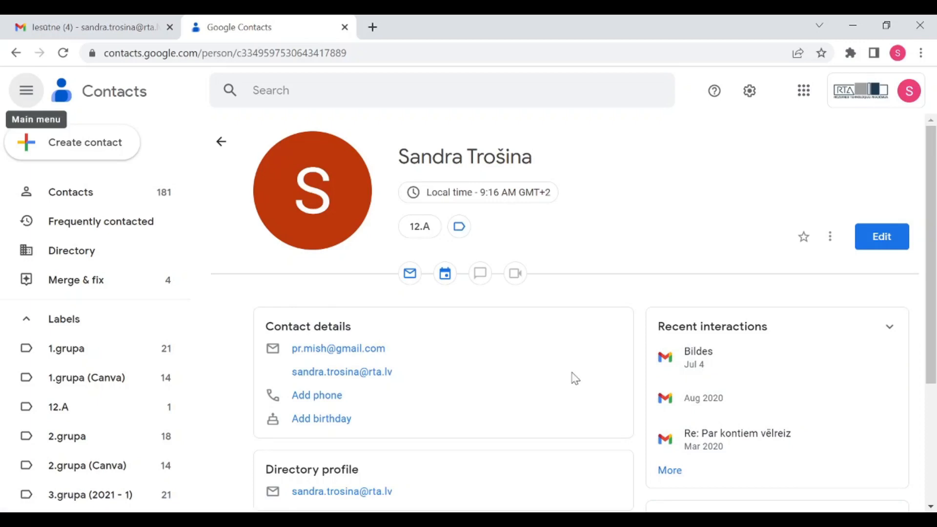
{"action": "left_click", "coordinate": [64, 413]}
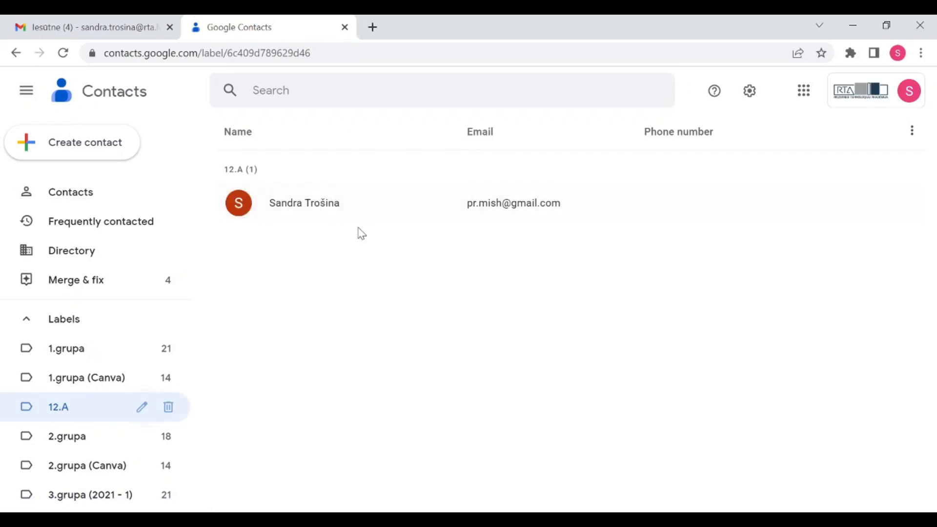
Create another single contact with first name, last name and work e-mail, and save it
{"action": "left_click", "coordinate": [88, 147]}
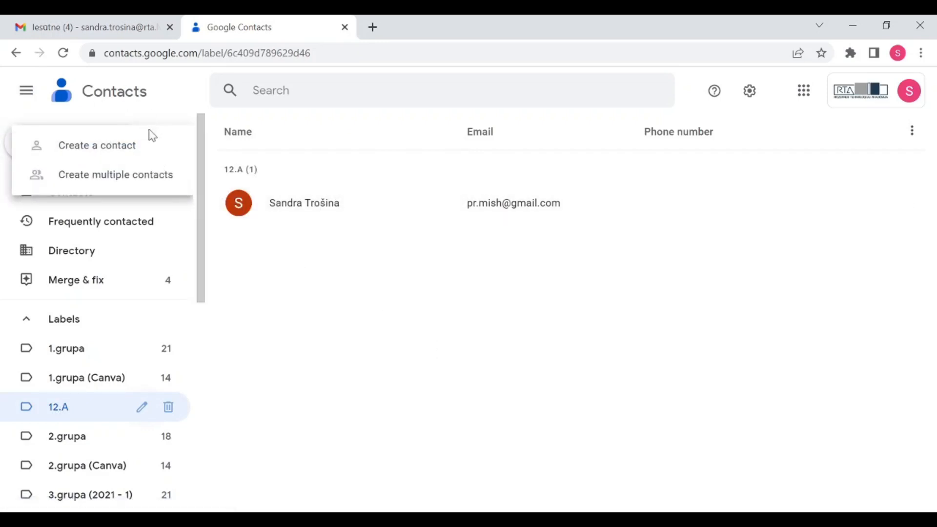
{"action": "left_click", "coordinate": [131, 146]}
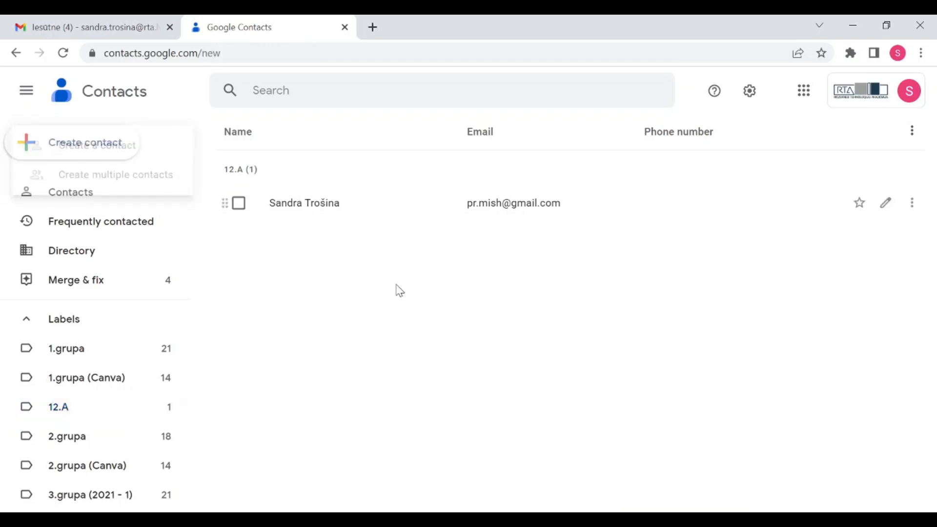
{"action": "type", "text": "Sandra"}
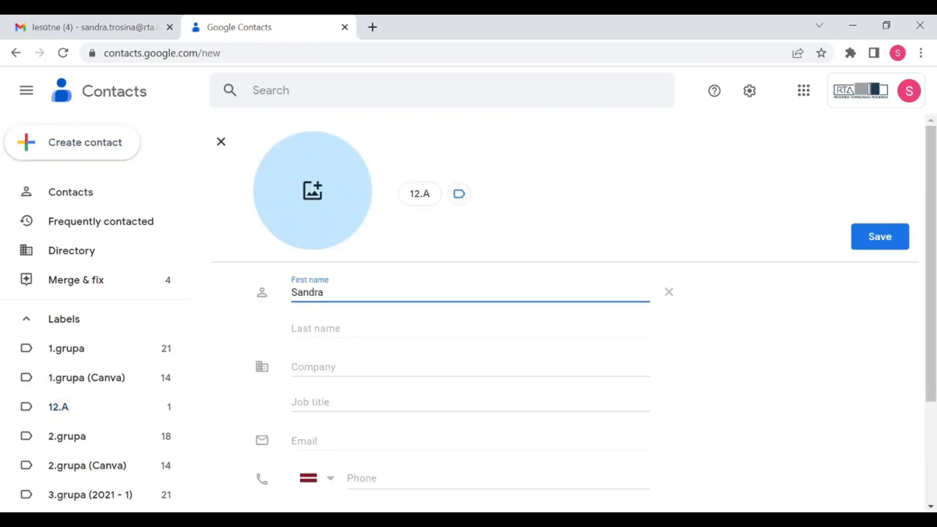
{"action": "key", "text": "Tab"}
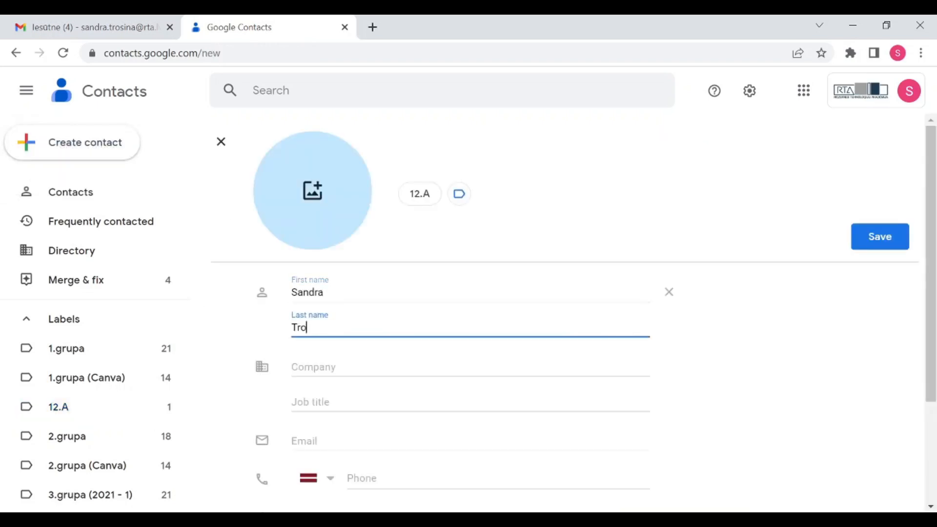
{"action": "key", "text": "Tab"}
{"action": "key", "text": "Tab"}
{"action": "key", "text": "Tab"}
{"action": "key", "text": "Tab"}
{"action": "key", "text": "Tab"}
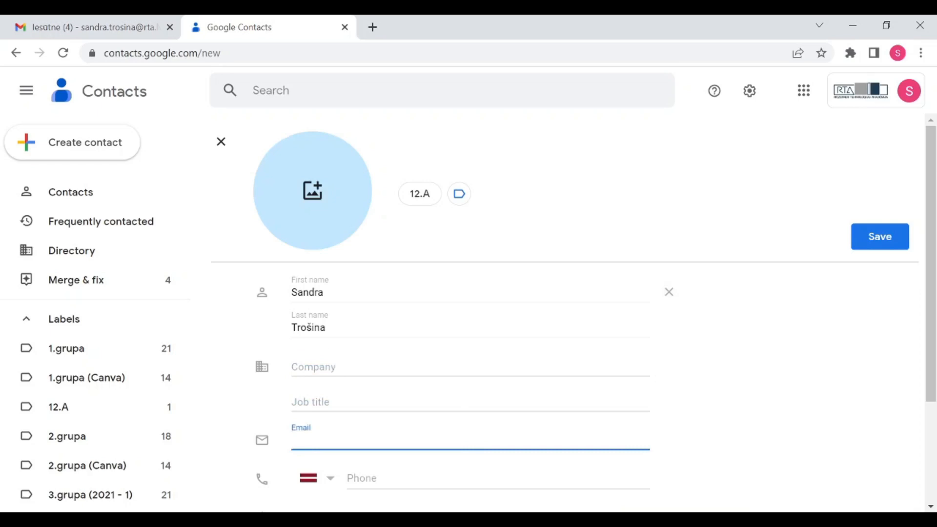
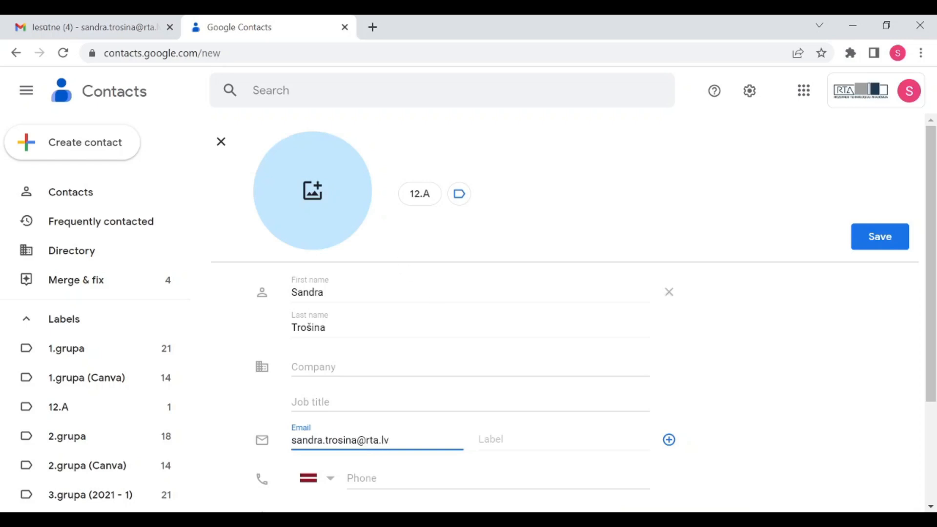
{"action": "scroll", "coordinate": [684, 263], "scroll_direction": "down", "scroll_amount": 3}
{"action": "left_click", "coordinate": [881, 238]}
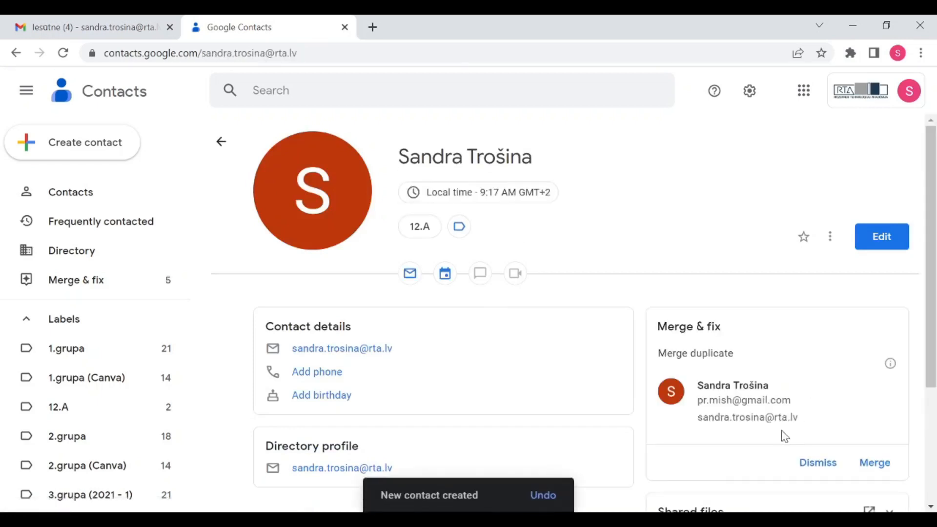
Merge the duplicate contact, then view the 12.A label after briefly opening 2.grupa
{"action": "left_click", "coordinate": [877, 464]}
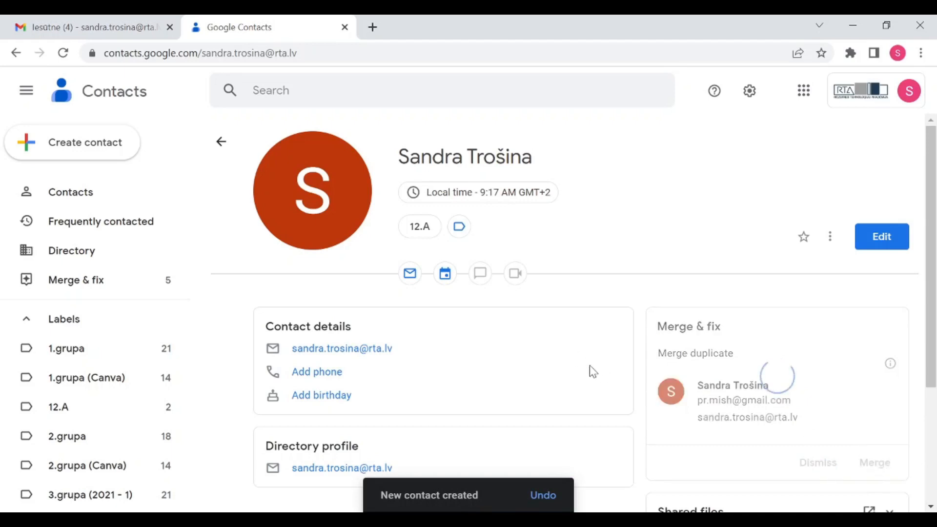
{"action": "left_click", "coordinate": [64, 413]}
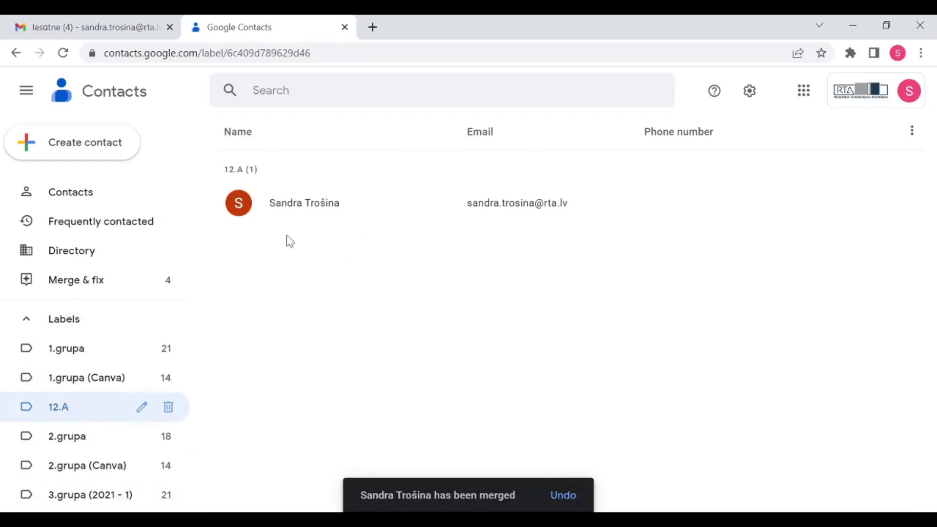
{"action": "left_click", "coordinate": [69, 438]}
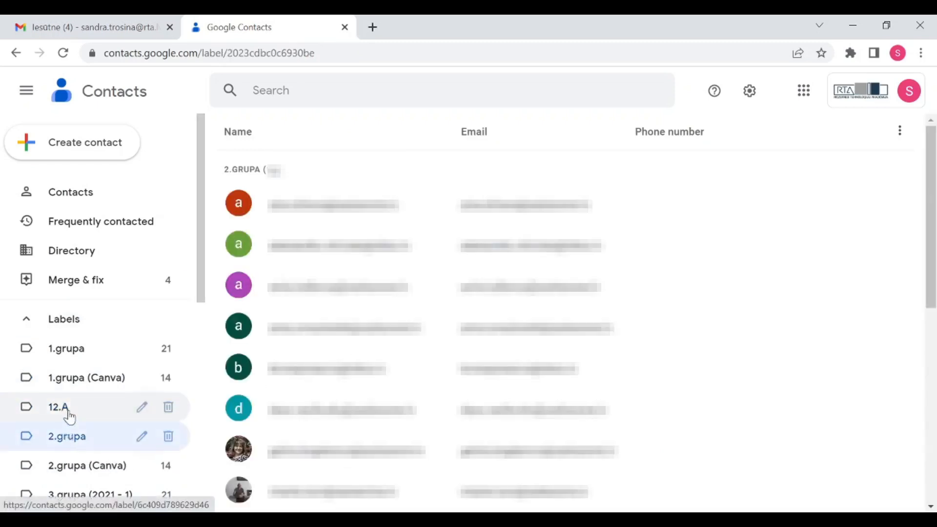
{"action": "left_click", "coordinate": [70, 416]}
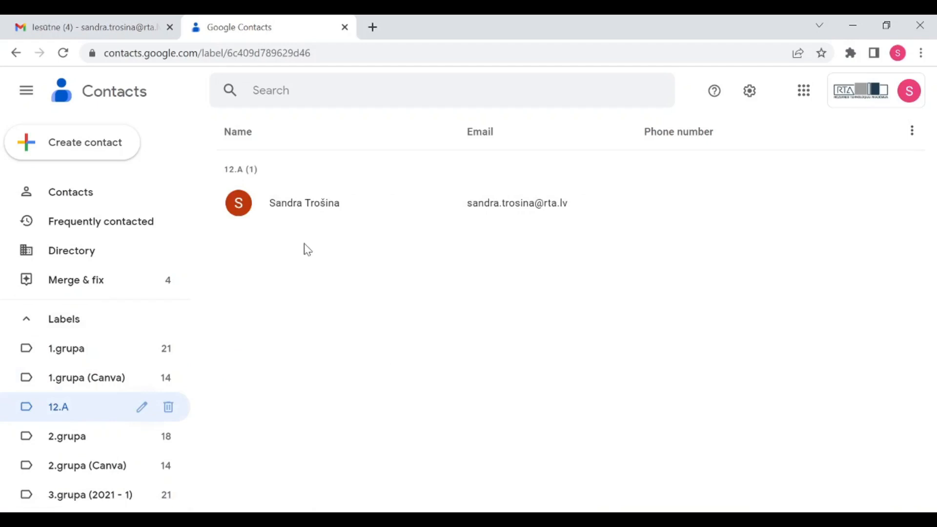
Save the contact Test Test13 with its Gmail address, then view 12.A's two members
{"action": "left_click", "coordinate": [78, 142]}
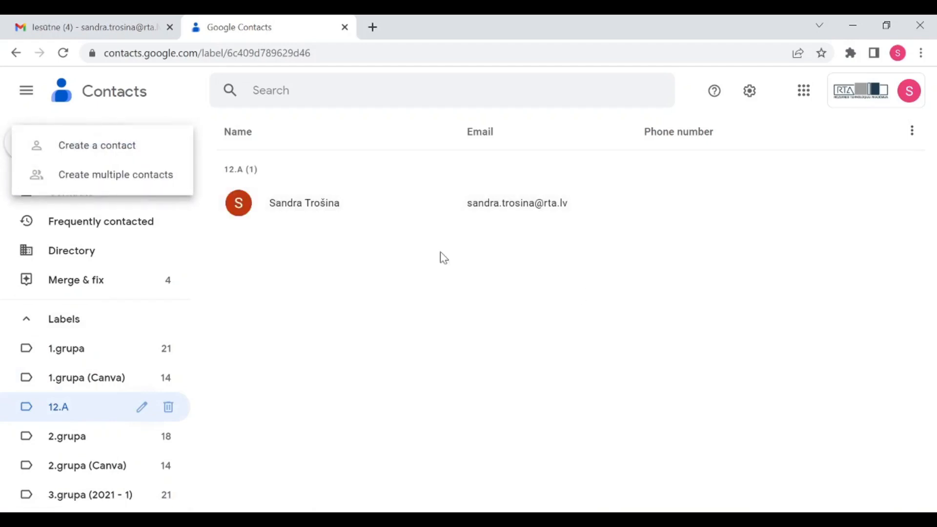
{"action": "left_click", "coordinate": [135, 151]}
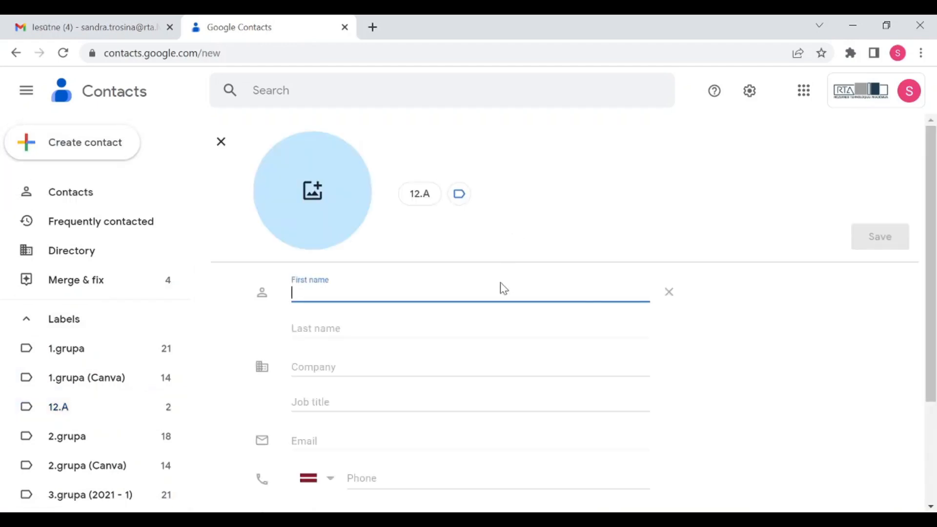
{"action": "type", "text": "Test"}
{"action": "key", "text": "Tab"}
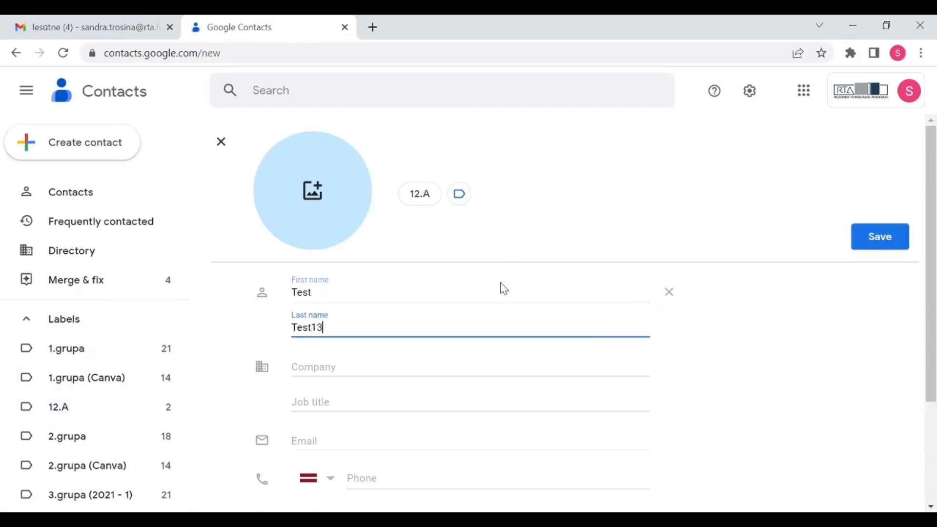
{"action": "key", "text": "Tab"}
{"action": "key", "text": "Tab"}
{"action": "key", "text": "Tab"}
{"action": "key", "text": "Tab"}
{"action": "key", "text": "Tab"}
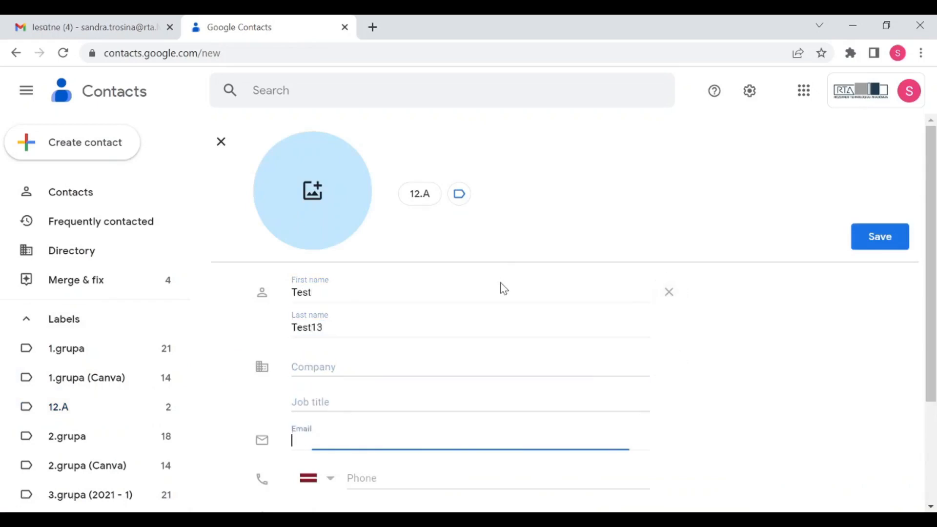
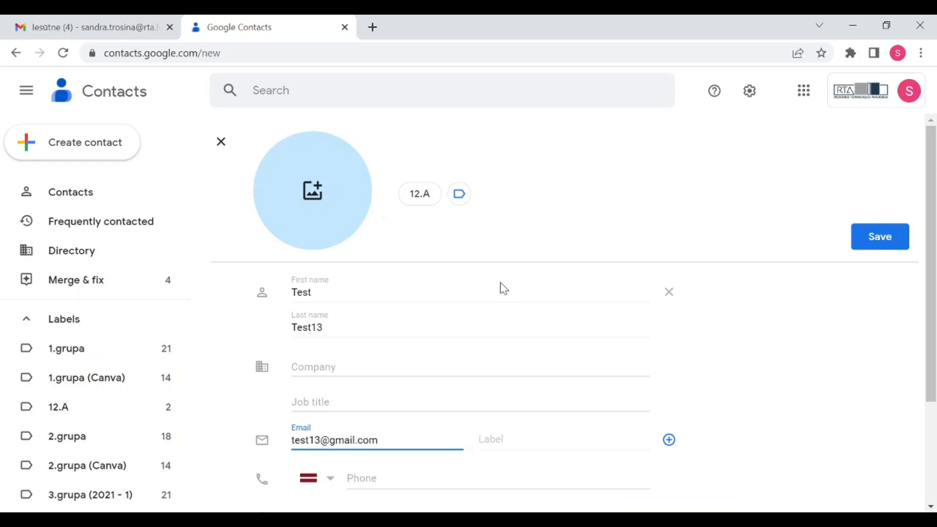
{"action": "left_click", "coordinate": [877, 246]}
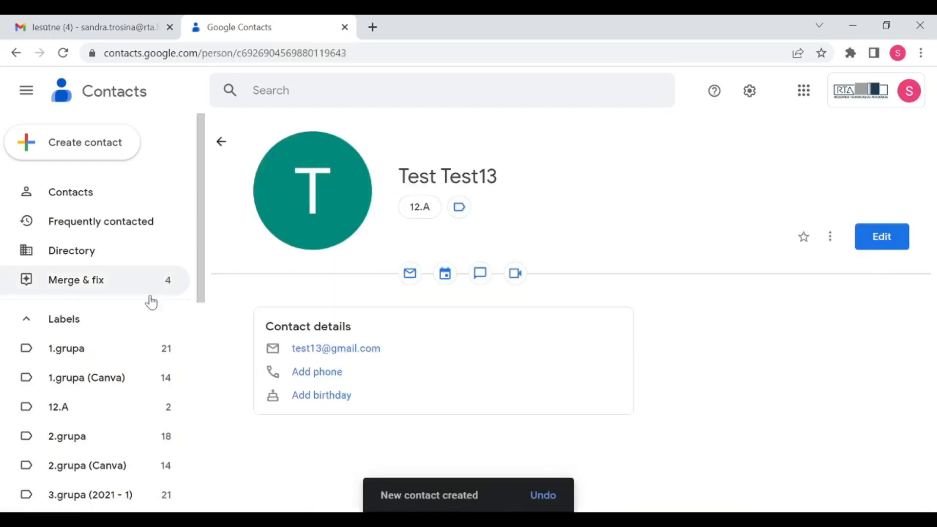
{"action": "left_click", "coordinate": [68, 410]}
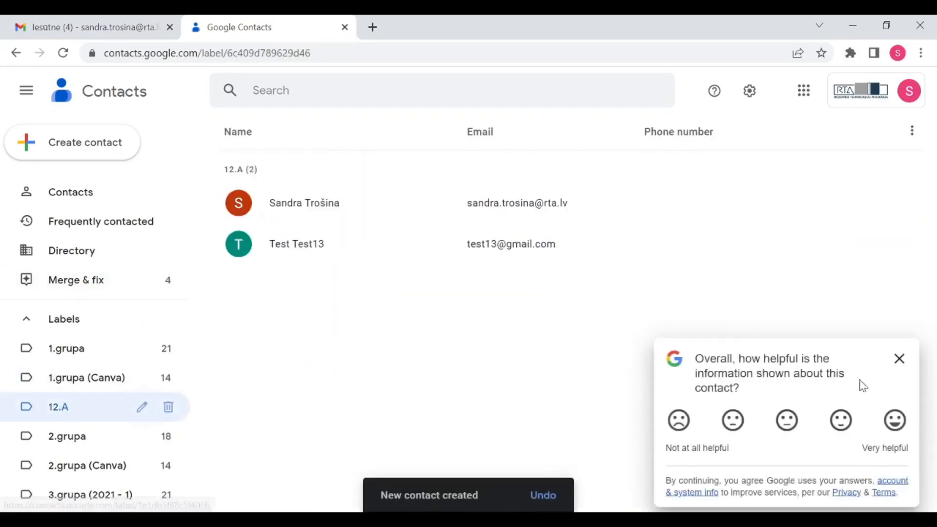
Dismiss the feedback survey, show all 182 contacts, and drag the second contact onto 12.A
{"action": "left_click", "coordinate": [899, 360]}
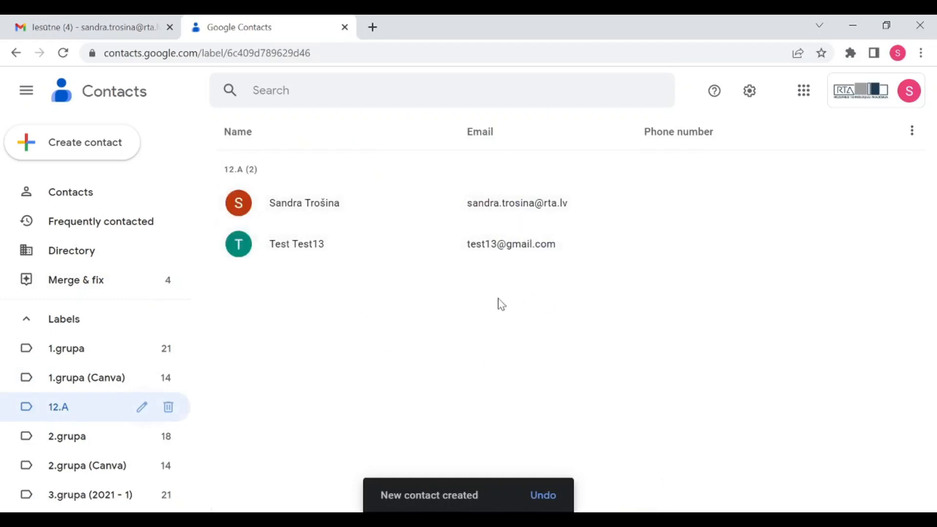
{"action": "left_click", "coordinate": [88, 195]}
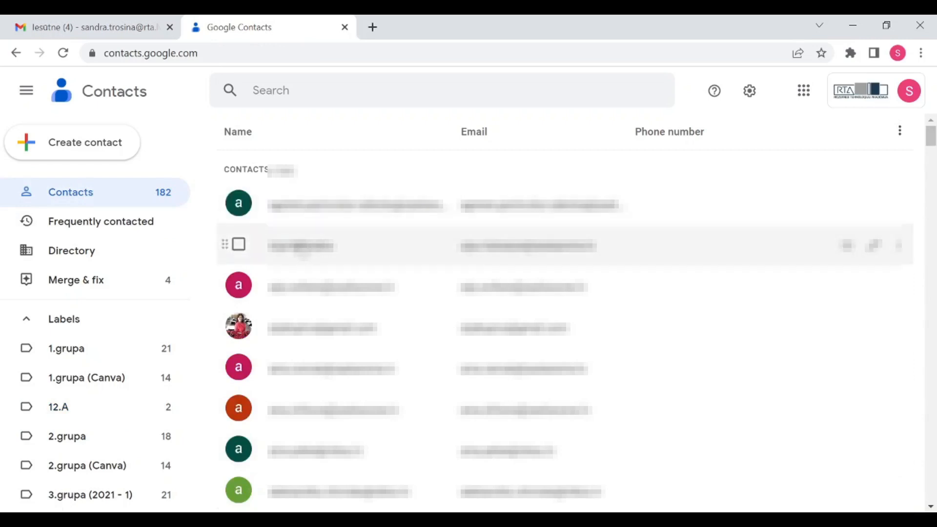
{"action": "left_click_drag", "start_coordinate": [225, 244], "coordinate": [90, 410]}
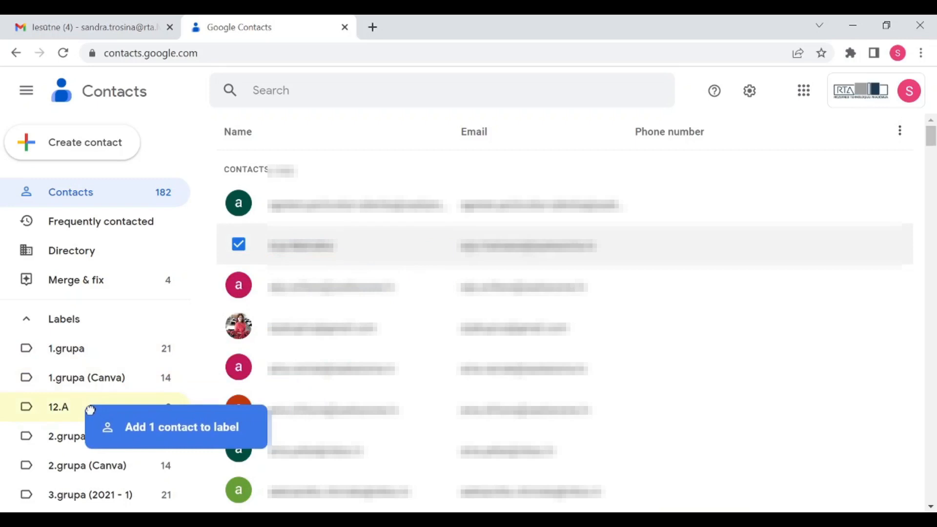
{"action": "left_click_drag", "start_coordinate": [90, 410], "coordinate": [90, 410]}
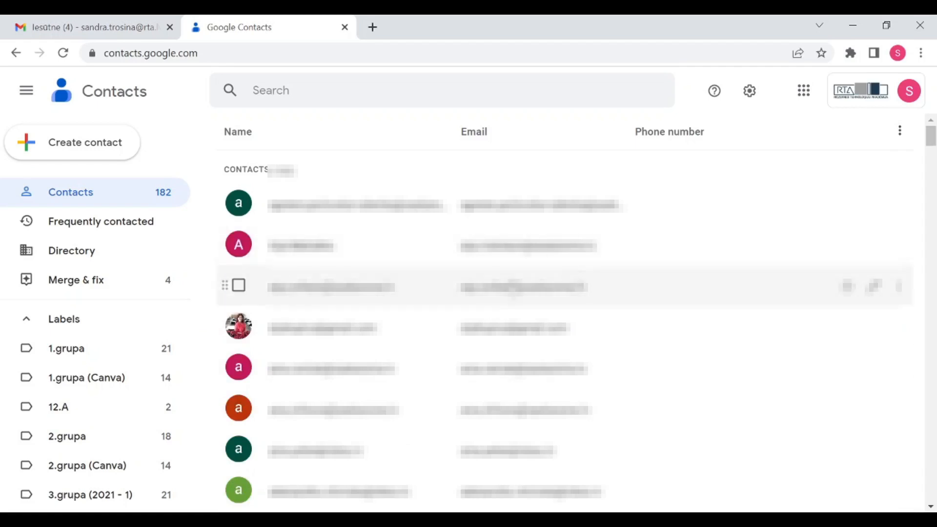
Export the 12.A (2) label's contacts as Google CSV
{"action": "scroll", "coordinate": [121, 278], "scroll_direction": "down", "scroll_amount": 8}
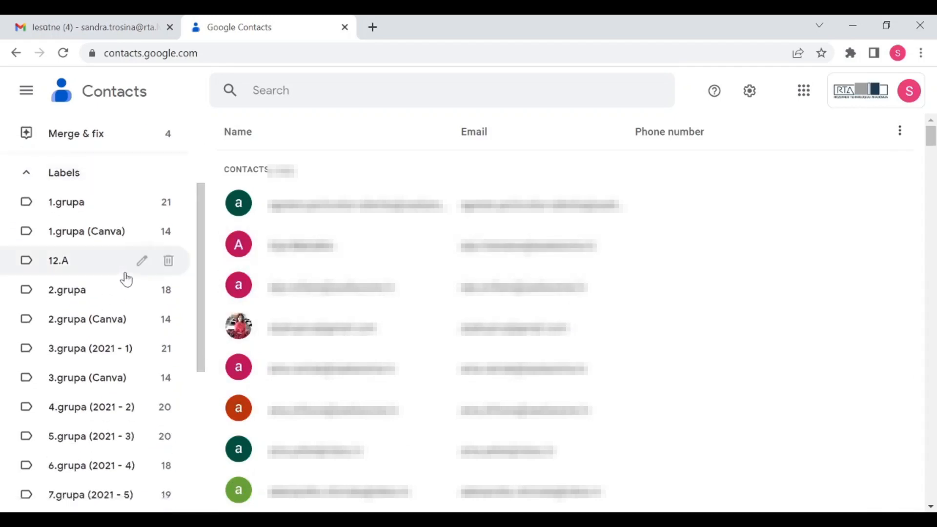
{"action": "scroll", "coordinate": [132, 272], "scroll_direction": "up", "scroll_amount": 1}
{"action": "scroll", "coordinate": [142, 299], "scroll_direction": "down", "scroll_amount": 2}
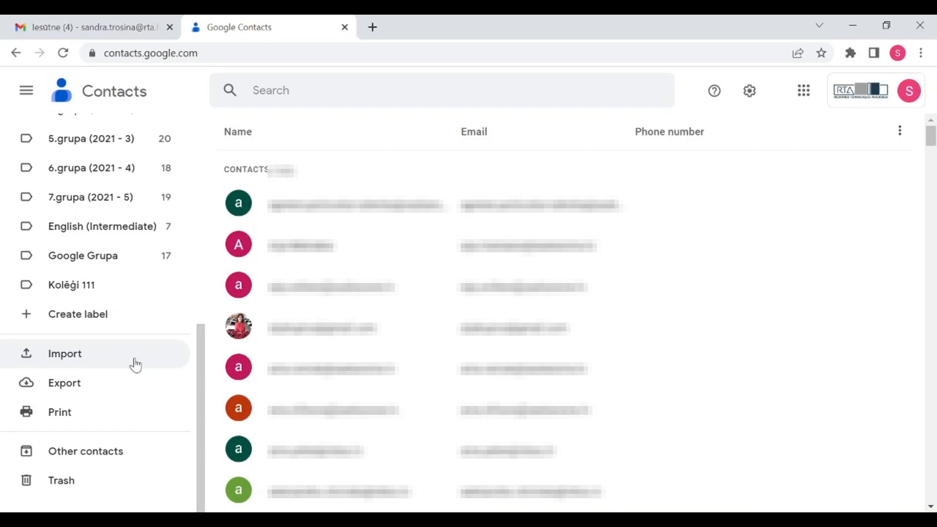
{"action": "left_click", "coordinate": [81, 391]}
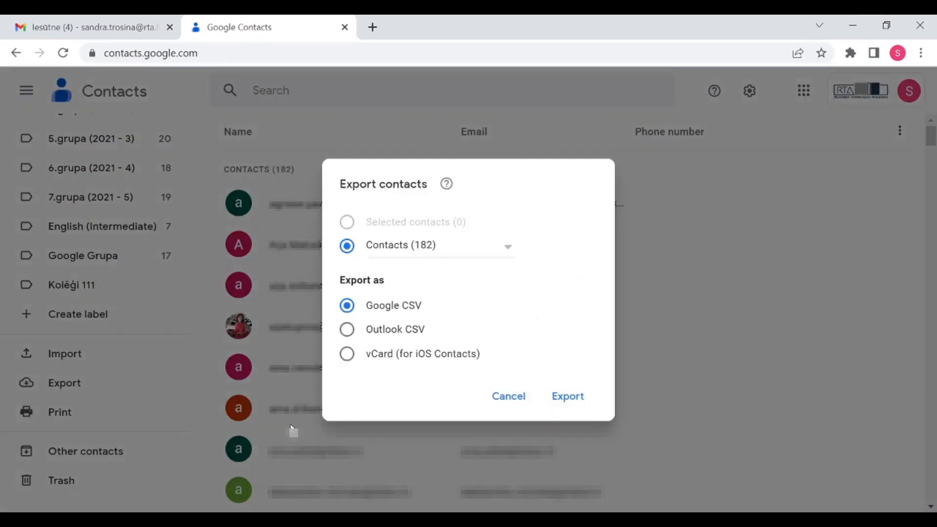
{"action": "left_click", "coordinate": [513, 251]}
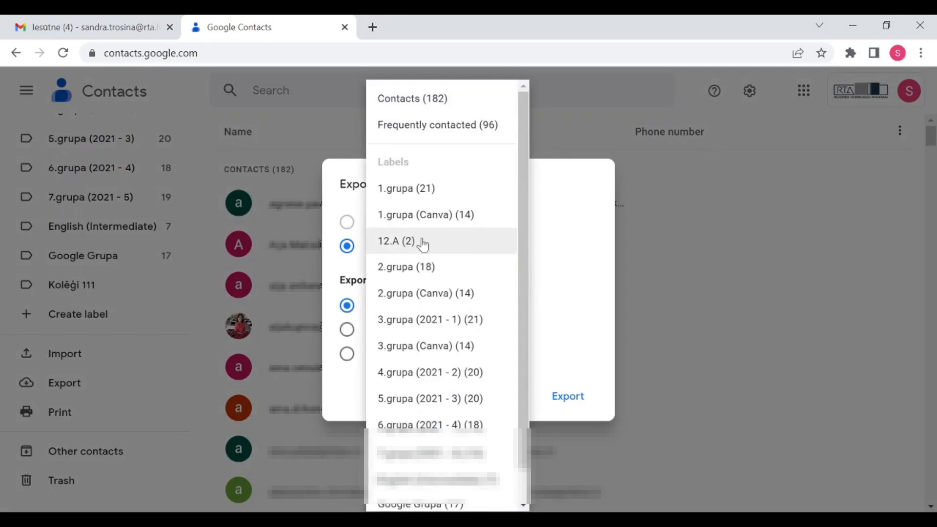
{"action": "left_click", "coordinate": [411, 243]}
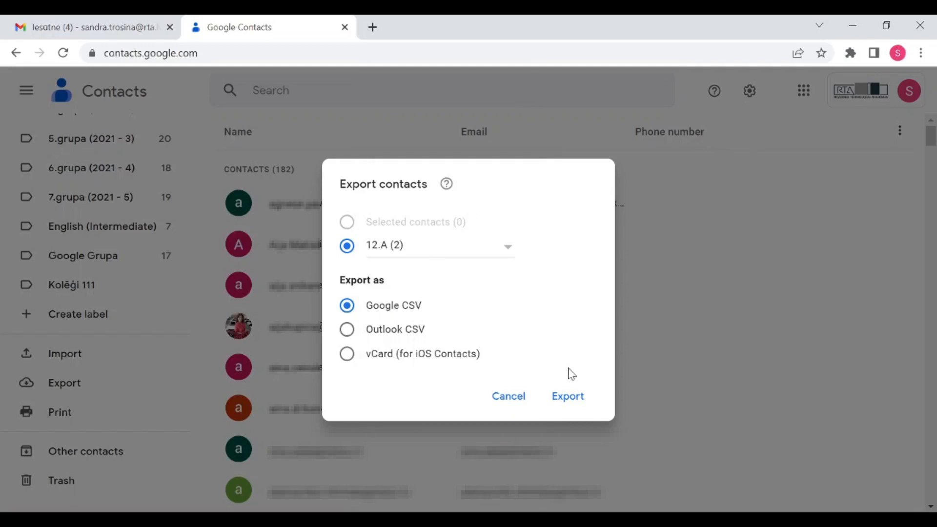
{"action": "left_click", "coordinate": [567, 401]}
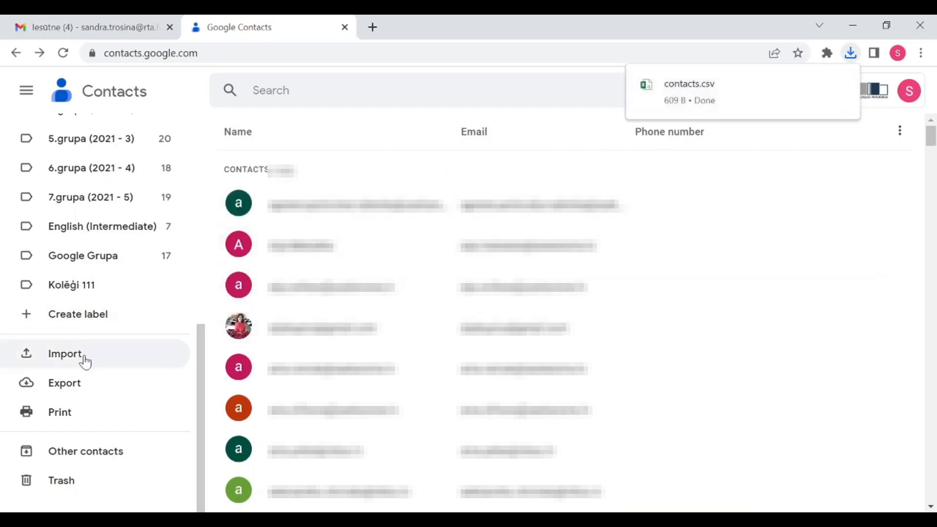
{"action": "left_click", "coordinate": [56, 355]}
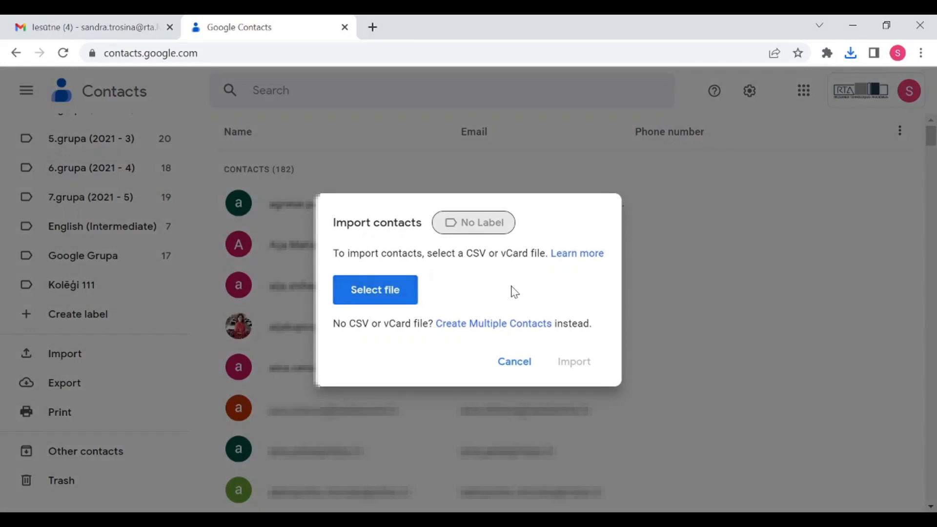
{"action": "left_click", "coordinate": [396, 295]}
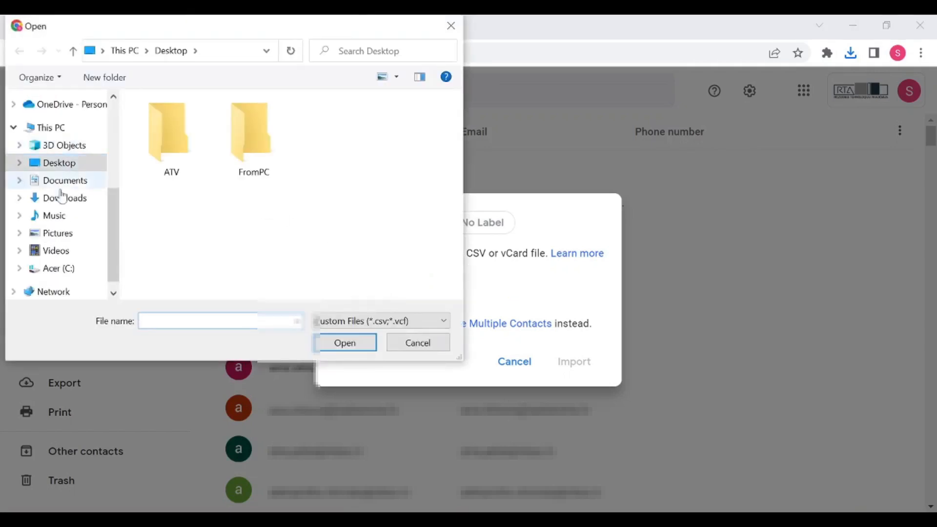
{"action": "left_click", "coordinate": [53, 199]}
{"action": "left_click", "coordinate": [175, 140]}
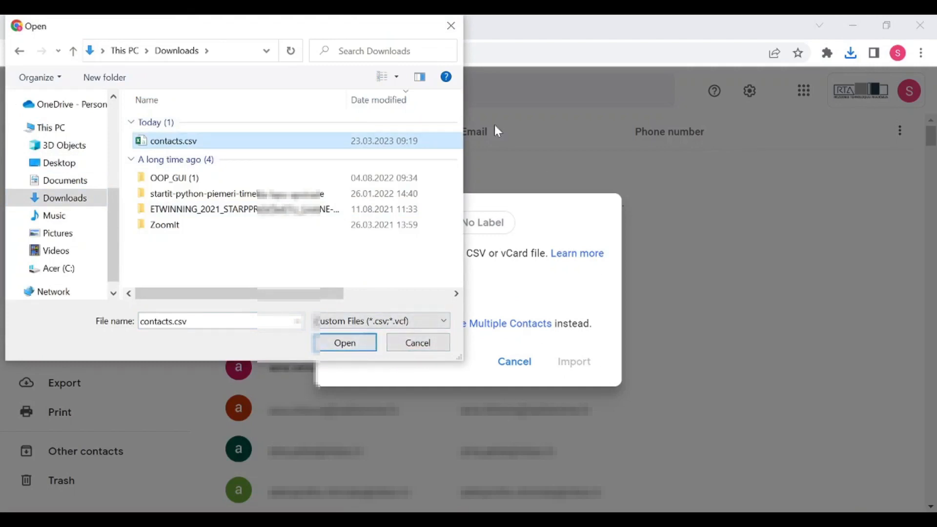
{"action": "left_click", "coordinate": [451, 25]}
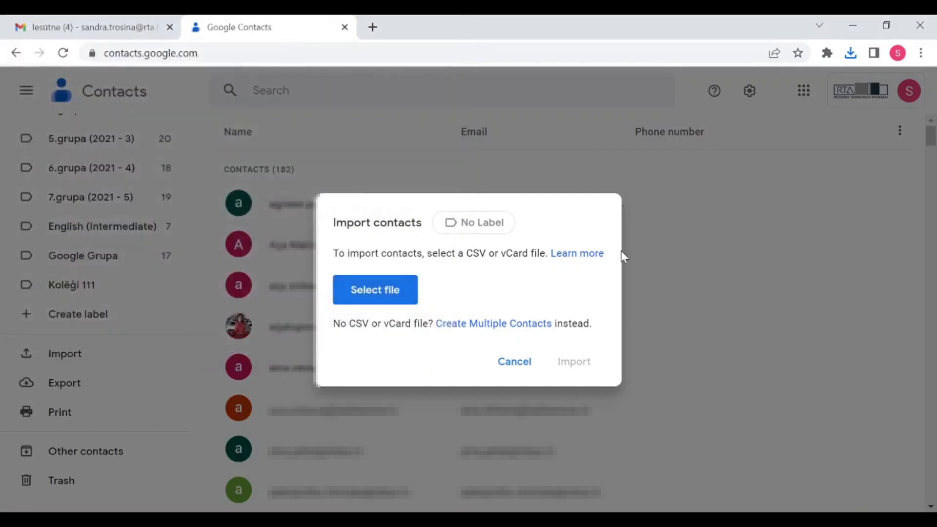
{"action": "left_click", "coordinate": [526, 366]}
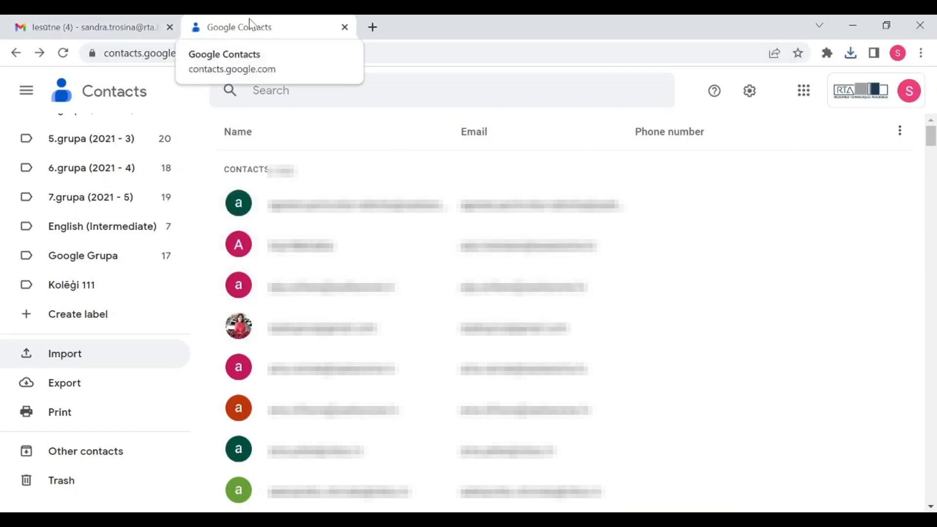
Reload the Gmail inbox and open a blank Rakstīt (Compose) message
{"action": "left_click", "coordinate": [85, 20]}
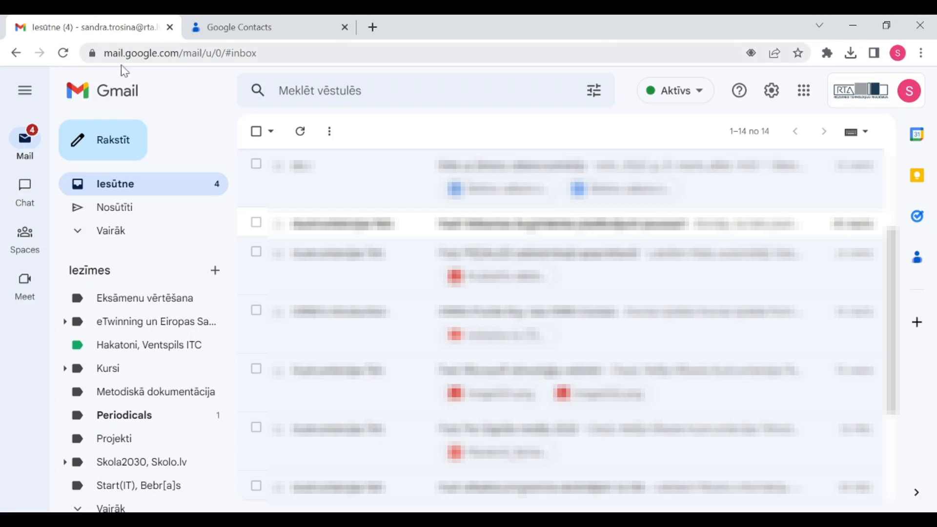
{"action": "left_click", "coordinate": [63, 54]}
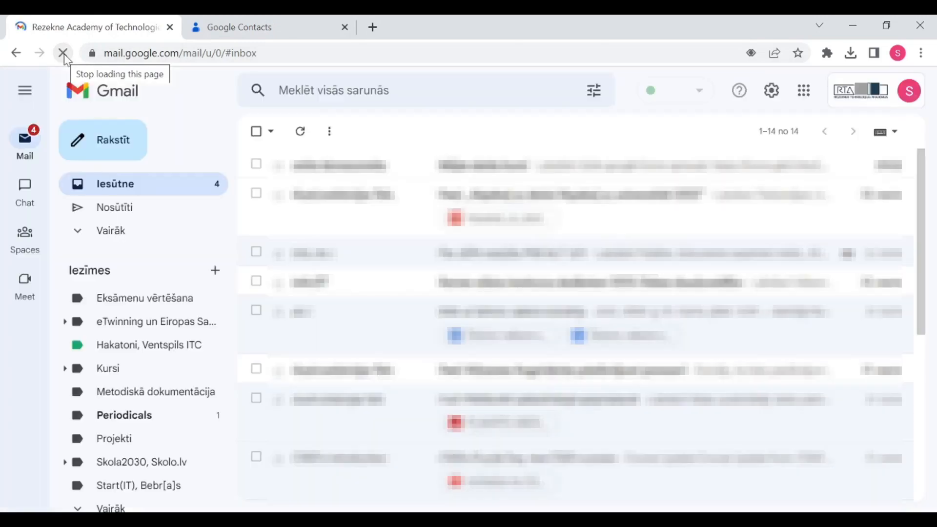
{"action": "scroll", "coordinate": [255, 242], "scroll_direction": "down", "scroll_amount": 3}
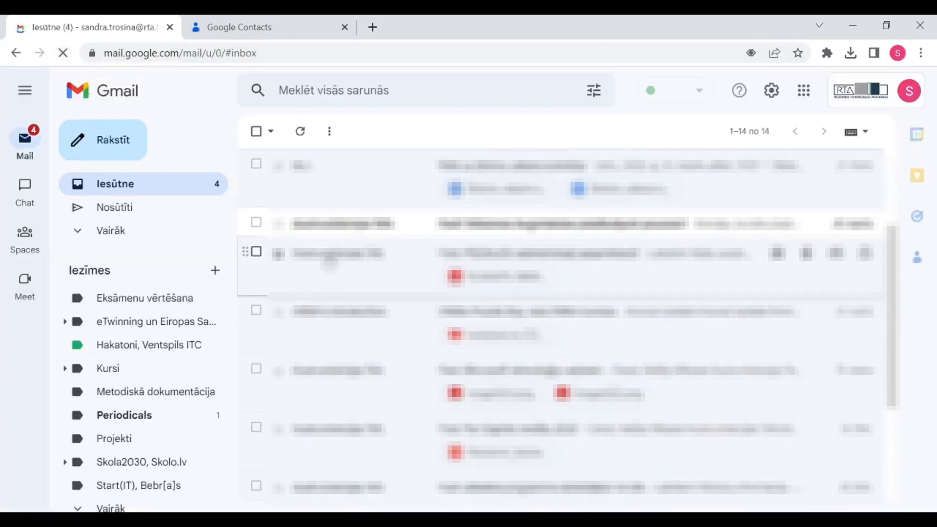
{"action": "left_click", "coordinate": [93, 139]}
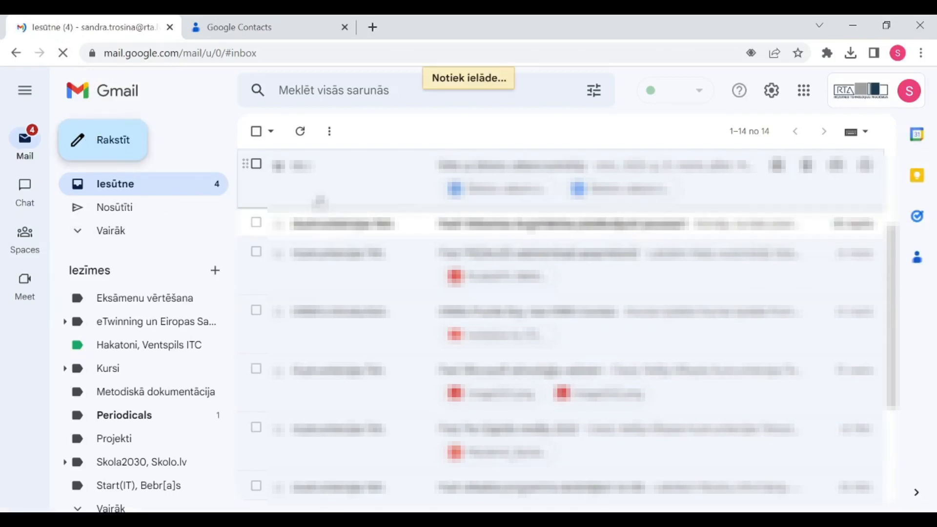
{"action": "left_click", "coordinate": [106, 141]}
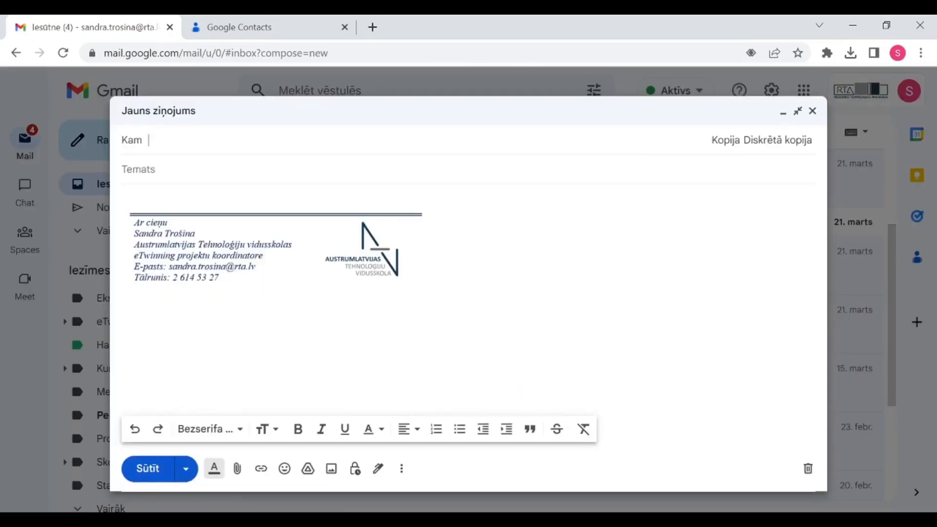
Fill Kam from the 12.A label suggestion, delete both recipient chips, and close the message
{"action": "type", "text": "12."}
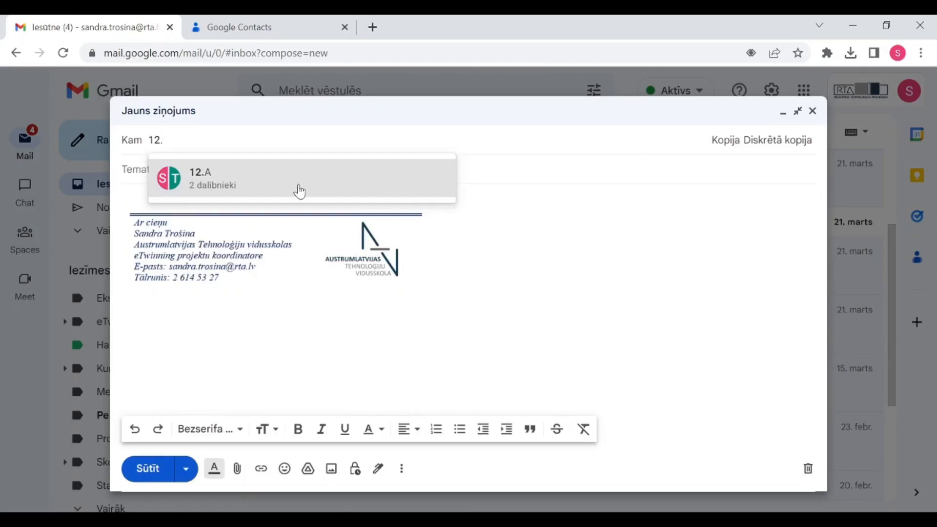
{"action": "left_click", "coordinate": [246, 190]}
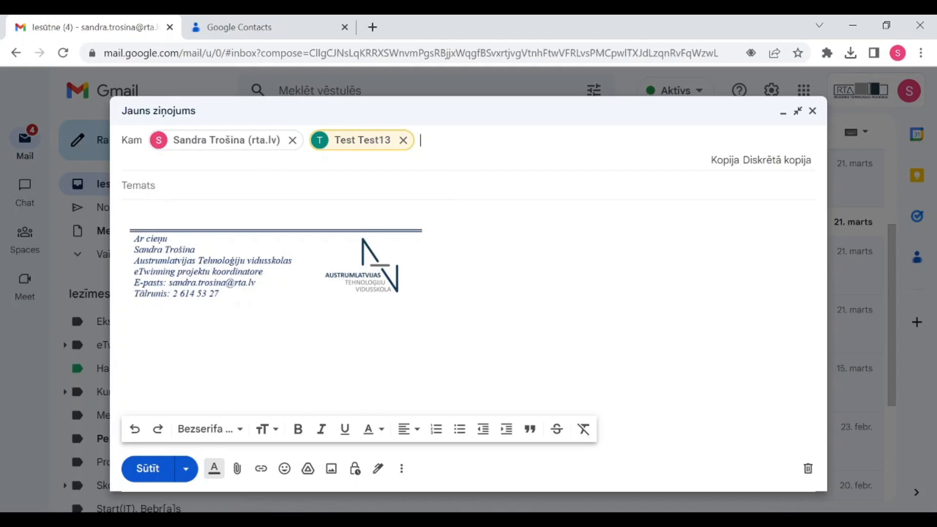
{"action": "key", "text": "BackSpace"}
{"action": "key", "text": "BackSpace"}
{"action": "key", "text": "BackSpace"}
{"action": "key", "text": "BackSpace"}
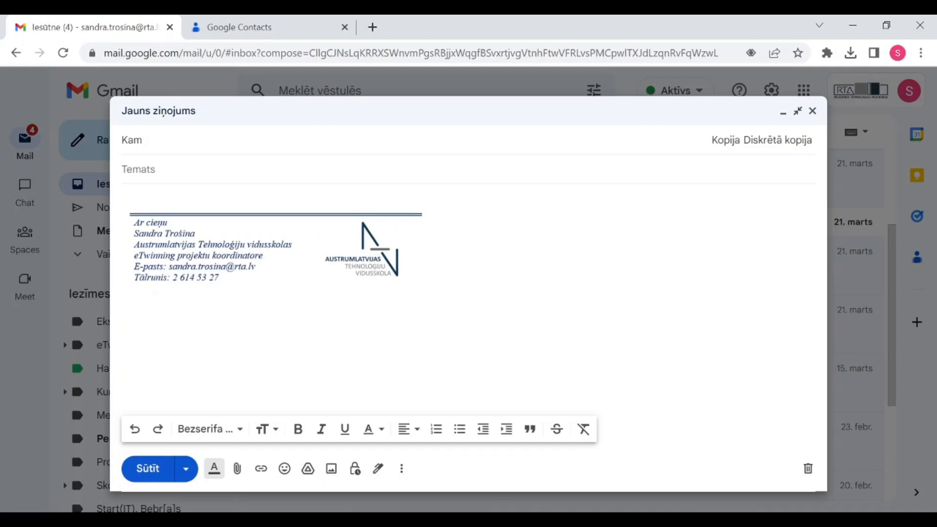
{"action": "left_click", "coordinate": [812, 112]}
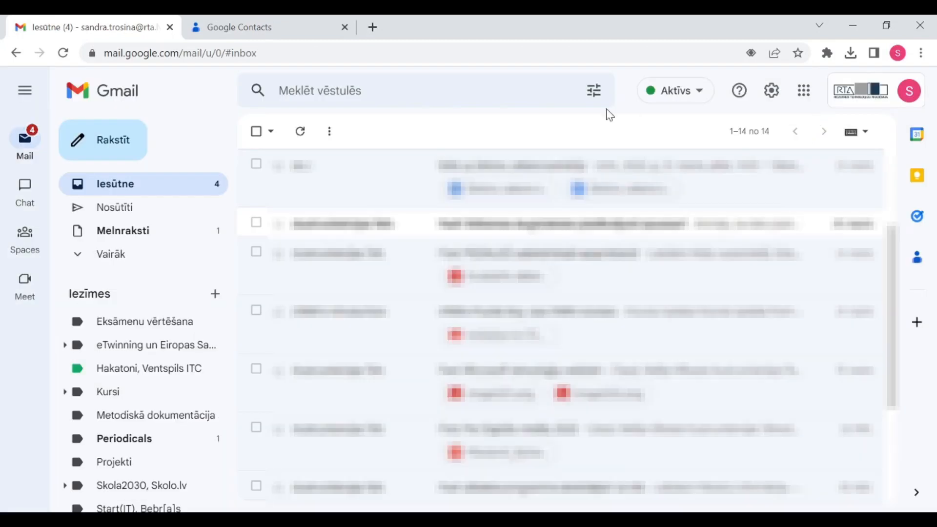
Start a blank Jauns ziņojums message in full-screen size and add a Kopija (Cc) line
{"action": "left_click", "coordinate": [94, 144]}
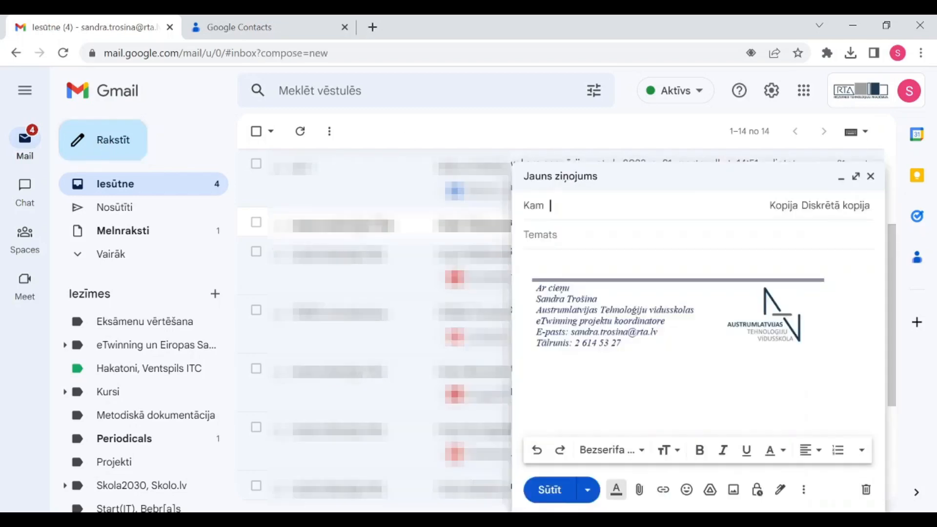
{"action": "left_click", "coordinate": [857, 187]}
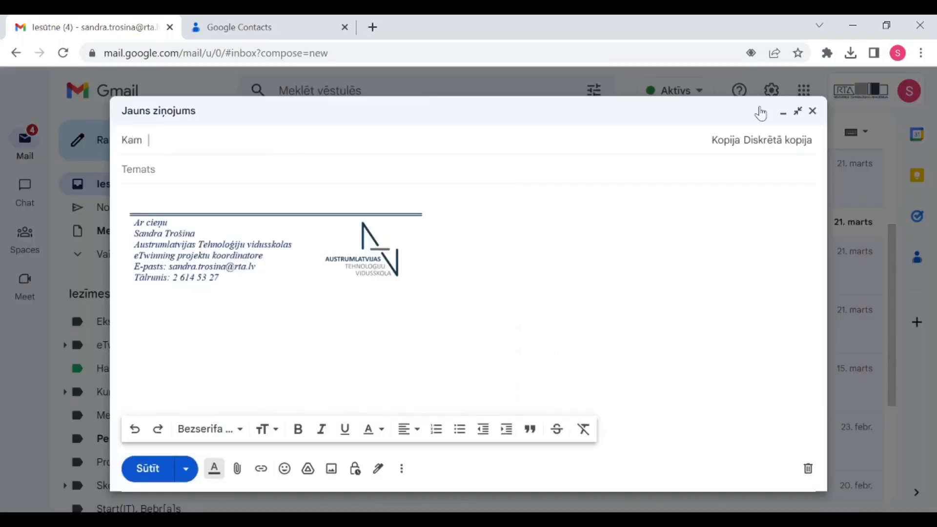
{"action": "left_click", "coordinate": [799, 111]}
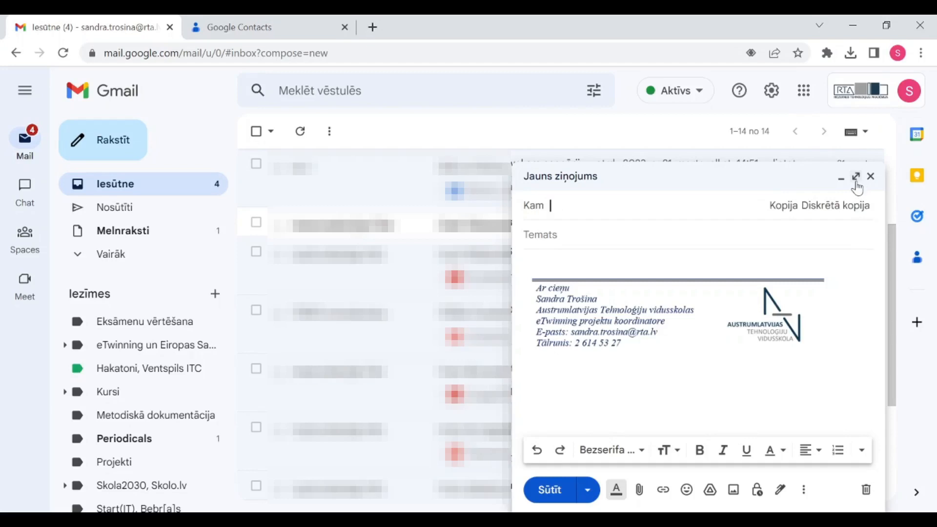
{"action": "left_click", "coordinate": [856, 181]}
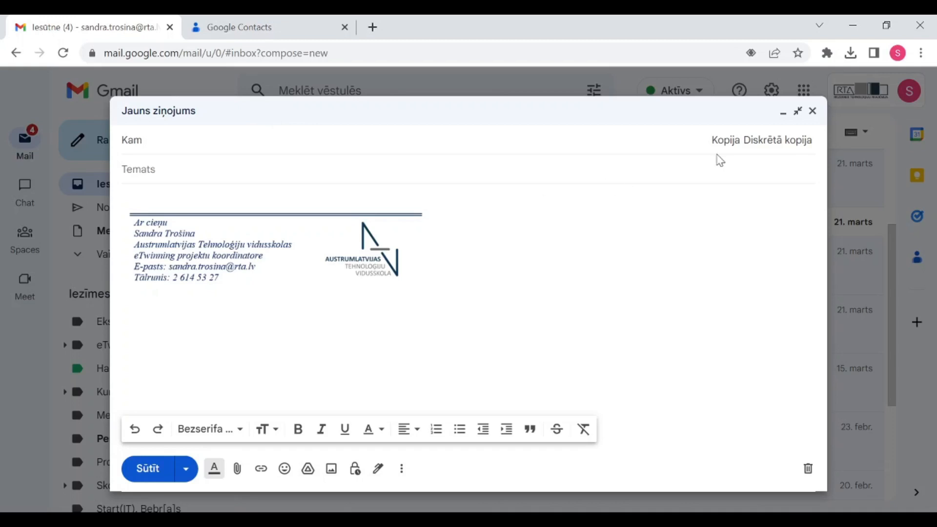
{"action": "left_click", "coordinate": [725, 141]}
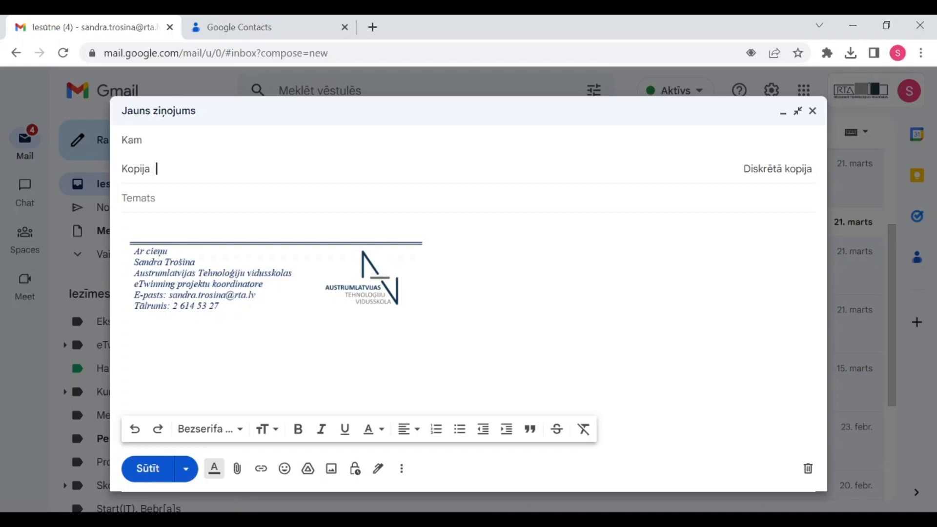
Add a Diskrētā kopija (Bcc) line and enter '12.' to add the 12.A label's two contacts
{"action": "left_click", "coordinate": [771, 171]}
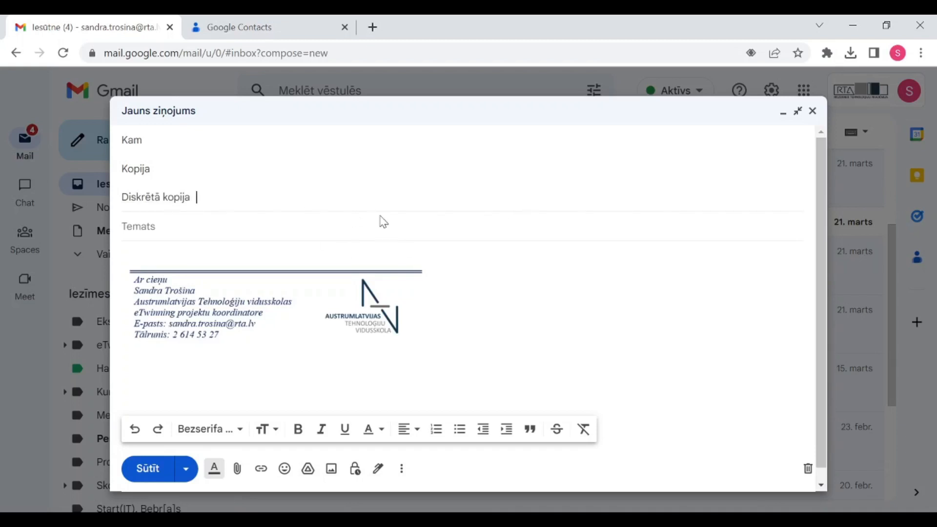
{"action": "type", "text": "12."}
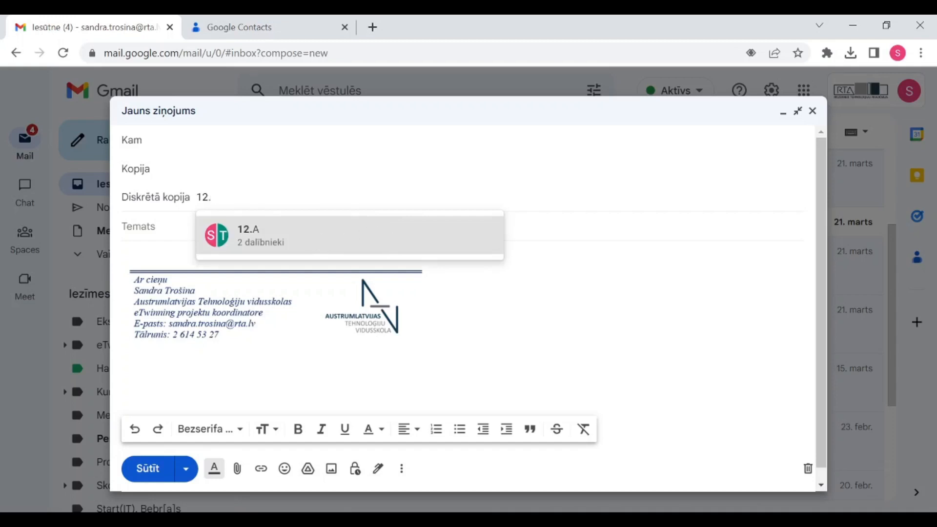
{"action": "key", "text": "Return"}
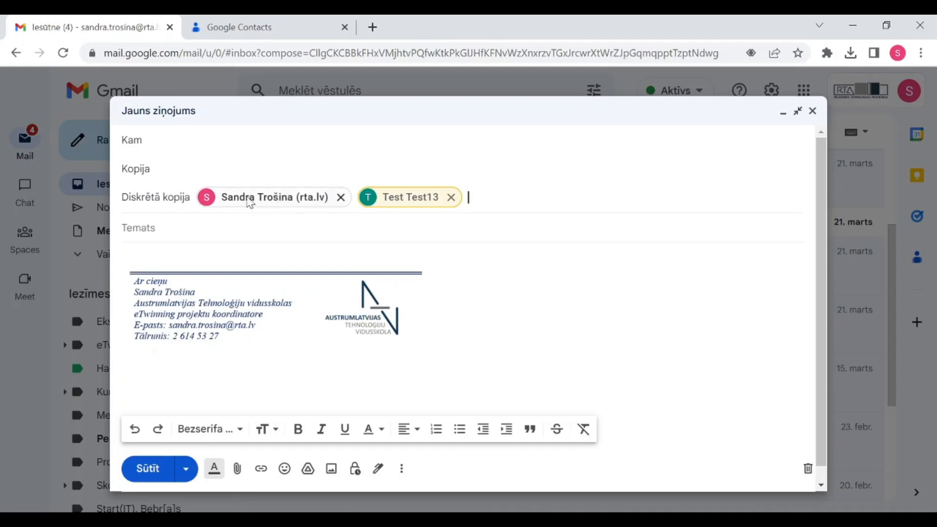
{"action": "mouse_move", "coordinate": [414, 207]}
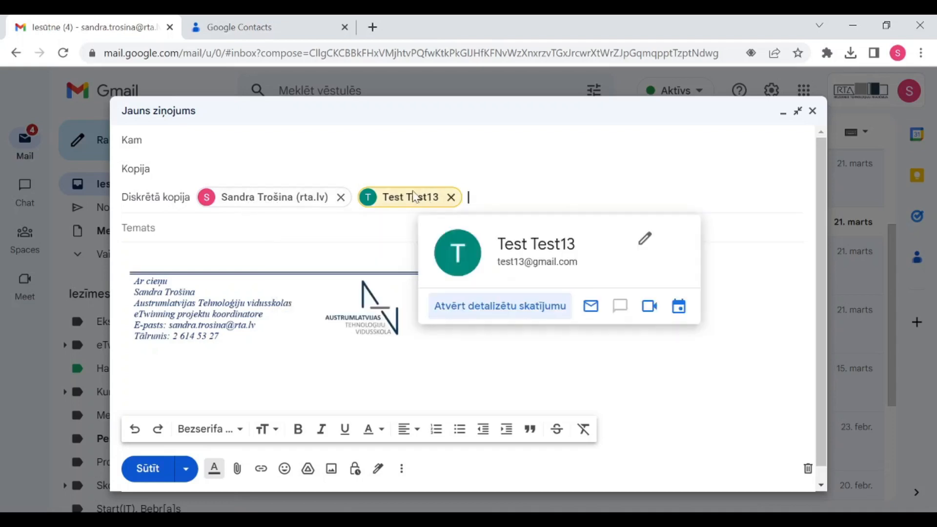
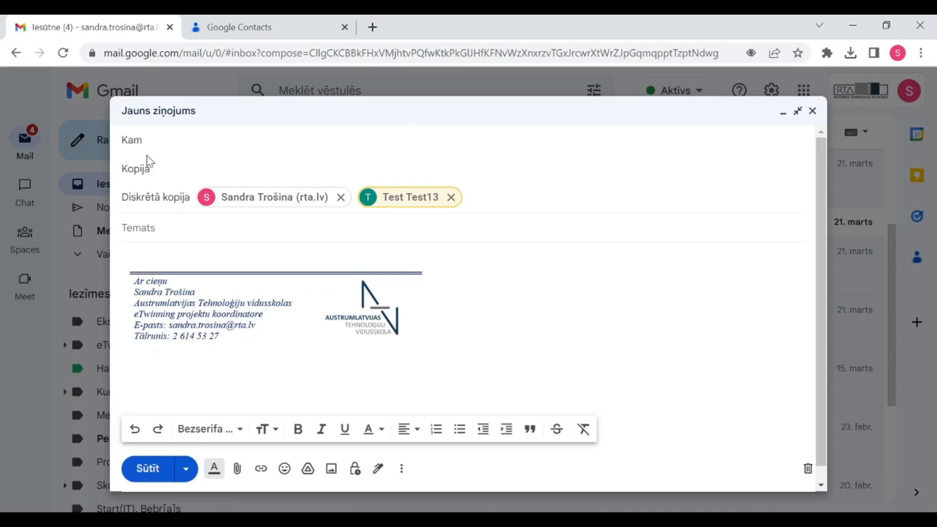
Enter the subject 'Temats 13' and body text 'Vēstules saturs', then start a new line
{"action": "left_click", "coordinate": [193, 227]}
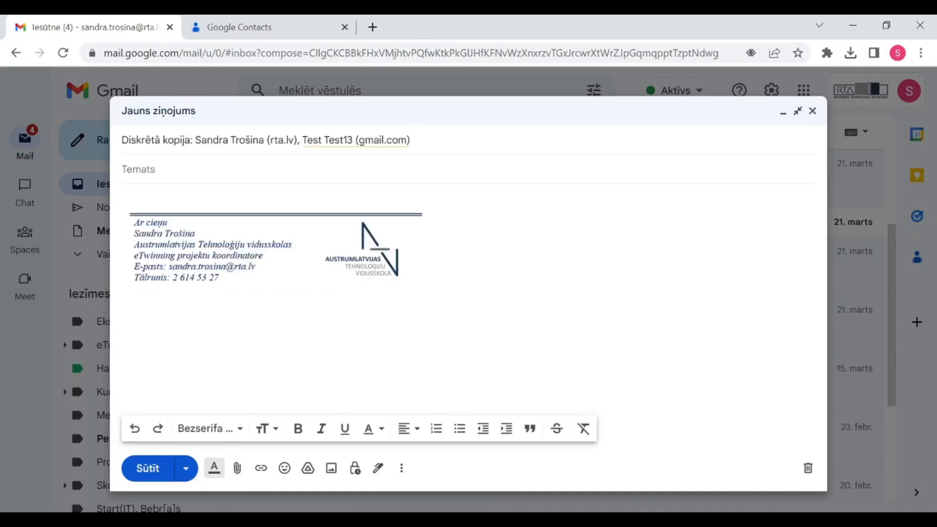
{"action": "type", "text": "Temats 13"}
{"action": "key", "text": "Tab"}
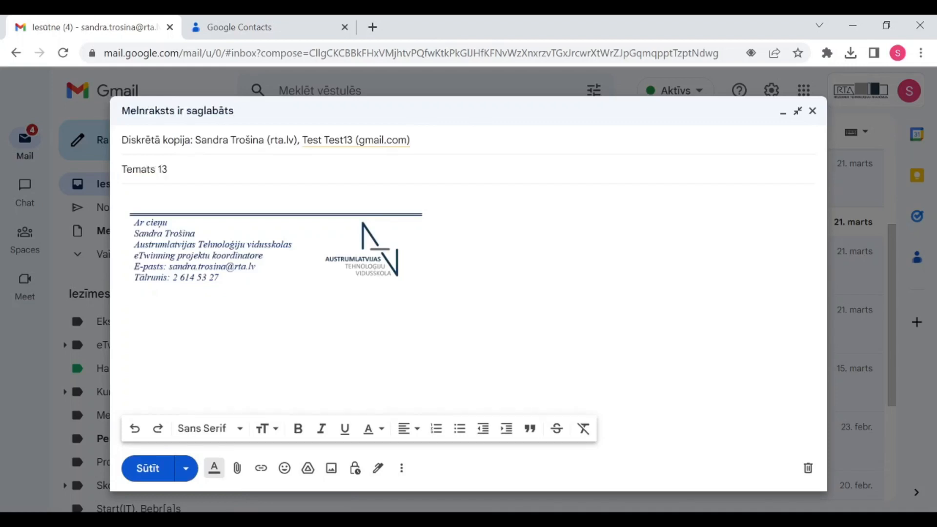
{"action": "type", "text": "Vēstules saturs"}
{"action": "key", "text": "Return"}
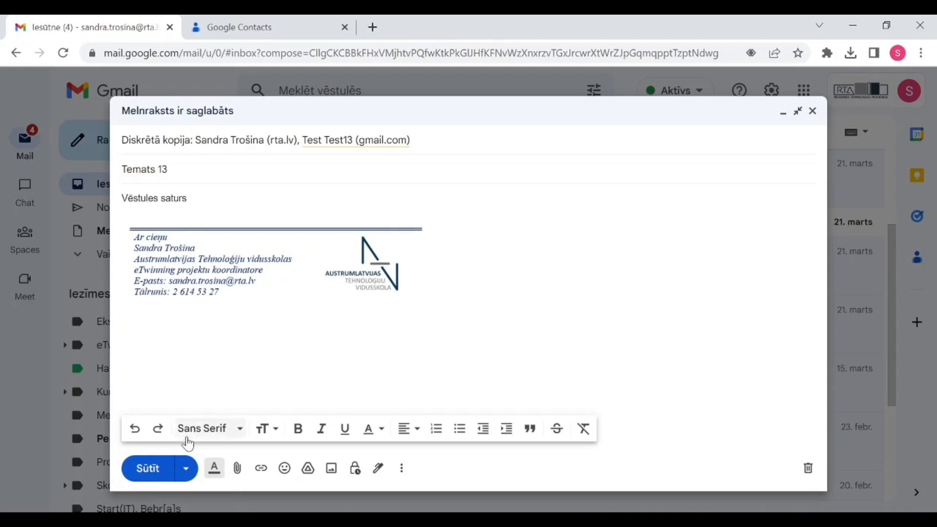
Browse the font and text size menus, leaving both unchanged
{"action": "left_click", "coordinate": [241, 437]}
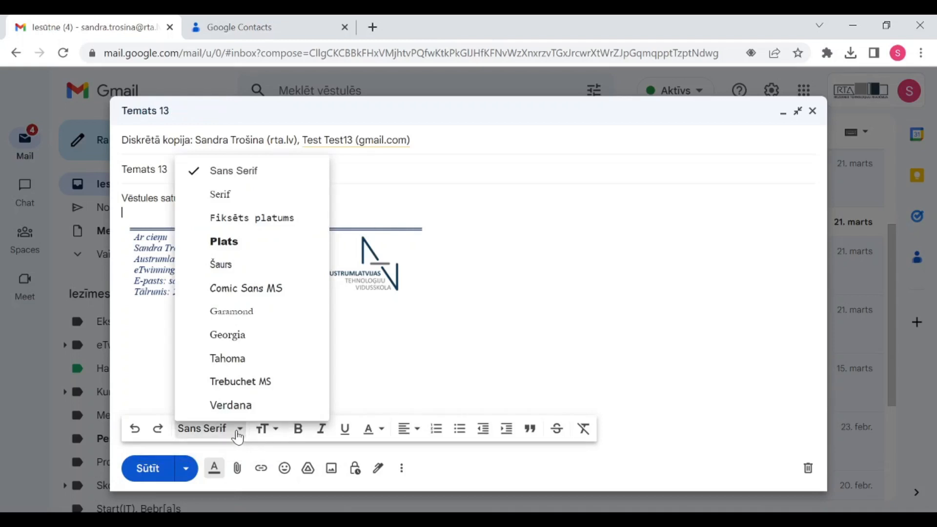
{"action": "left_click", "coordinate": [276, 438]}
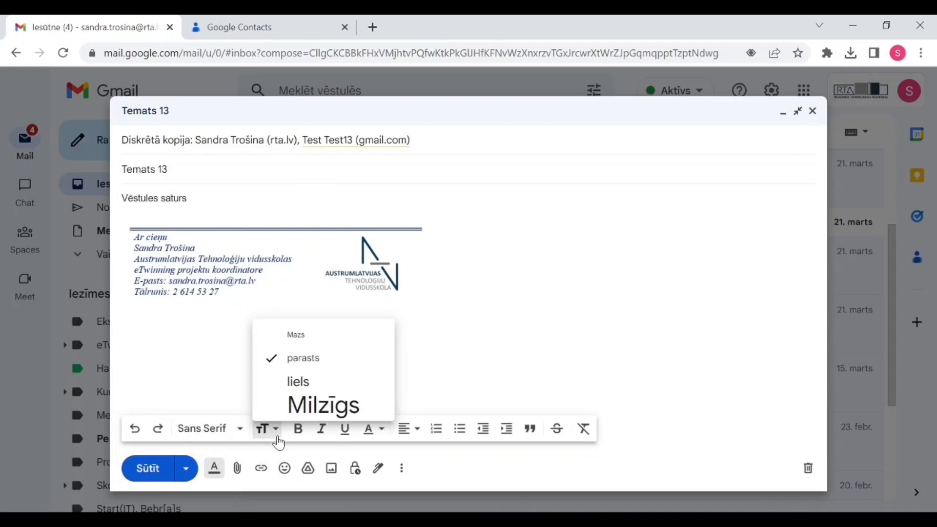
{"action": "left_click", "coordinate": [272, 429]}
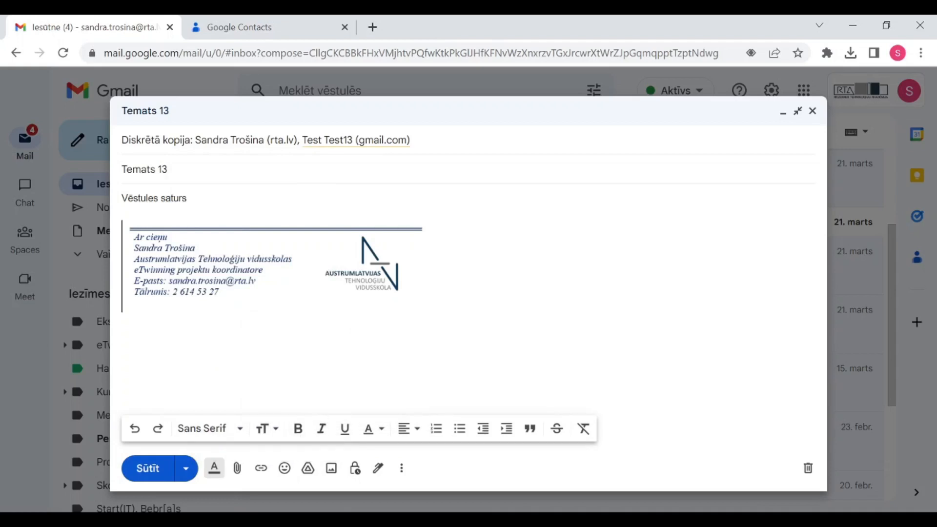
Make 'saturs' bold, italic, underlined and red, then select the line 'Vēstules saturs'
{"action": "double_click", "coordinate": [174, 198]}
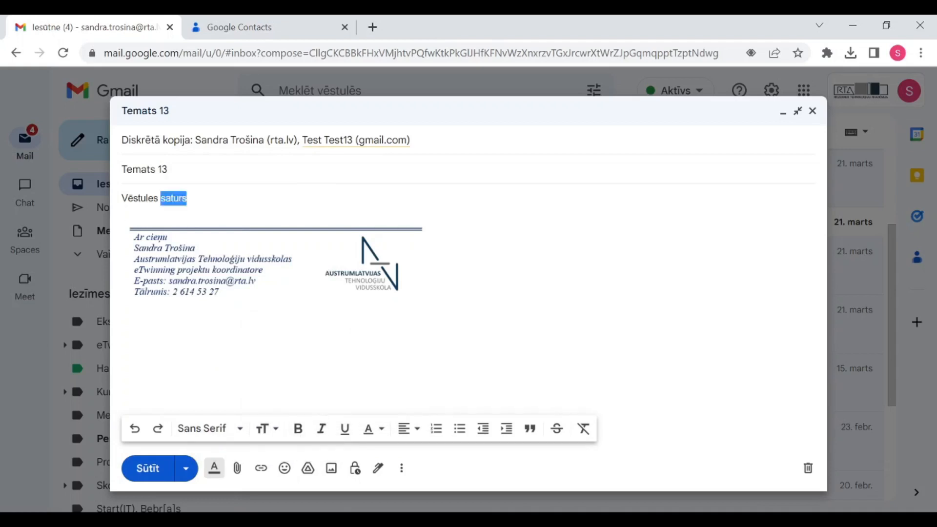
{"action": "left_click", "coordinate": [297, 430]}
{"action": "left_click", "coordinate": [321, 429]}
{"action": "left_click", "coordinate": [345, 429]}
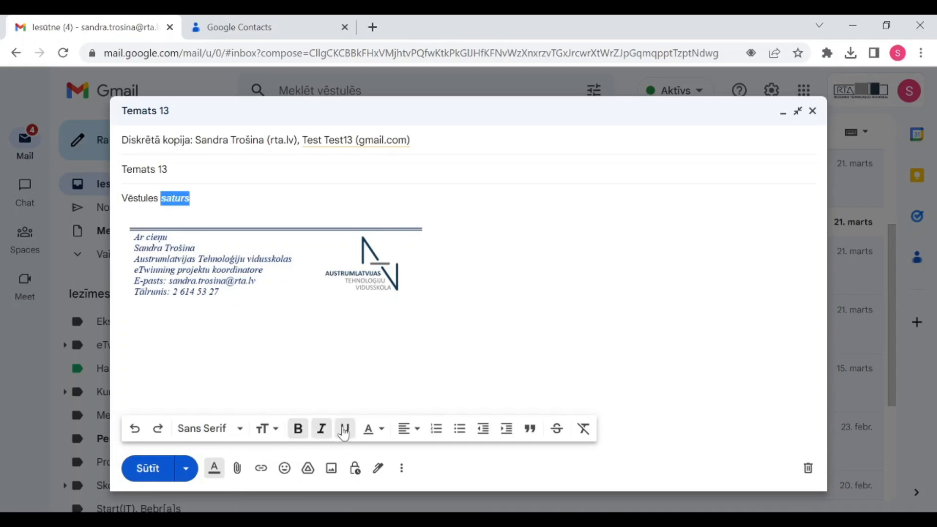
{"action": "left_click", "coordinate": [379, 432]}
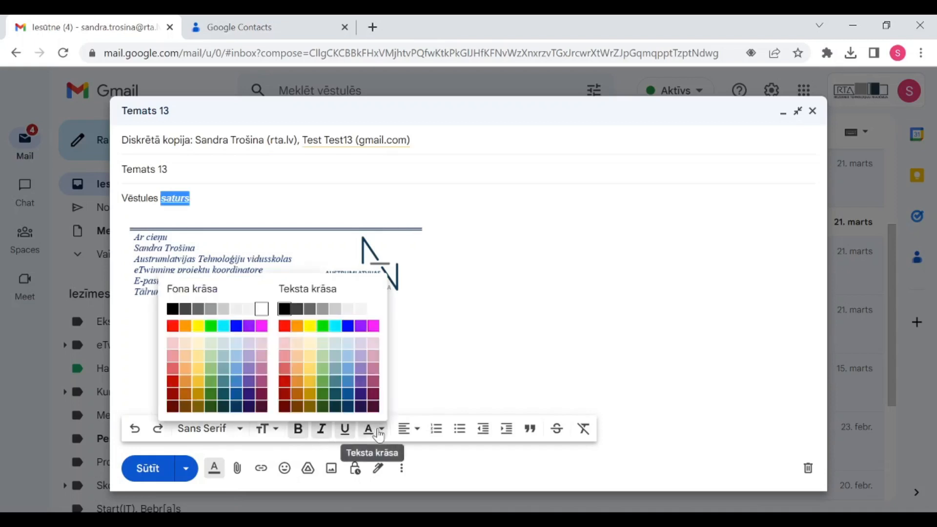
{"action": "left_click", "coordinate": [287, 329]}
{"action": "left_click", "coordinate": [123, 212]}
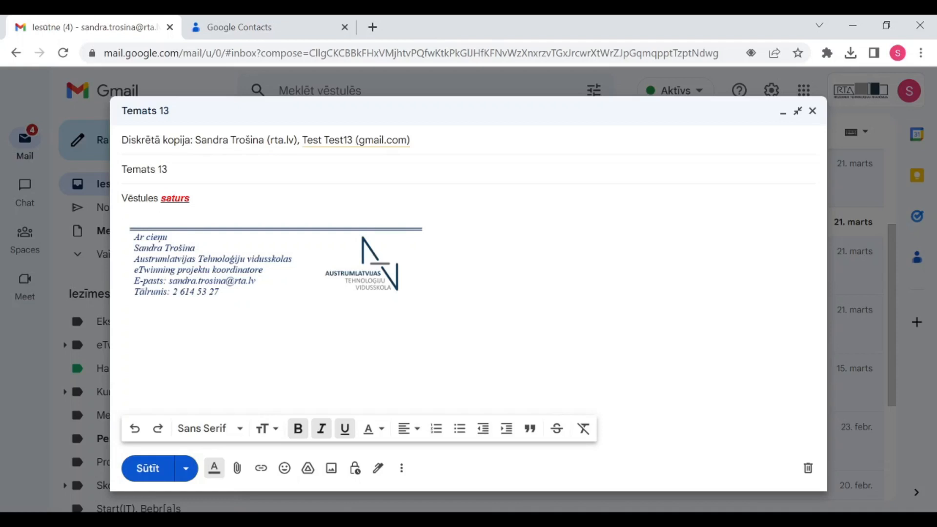
{"action": "left_click_drag", "start_coordinate": [190, 198], "coordinate": [122, 195]}
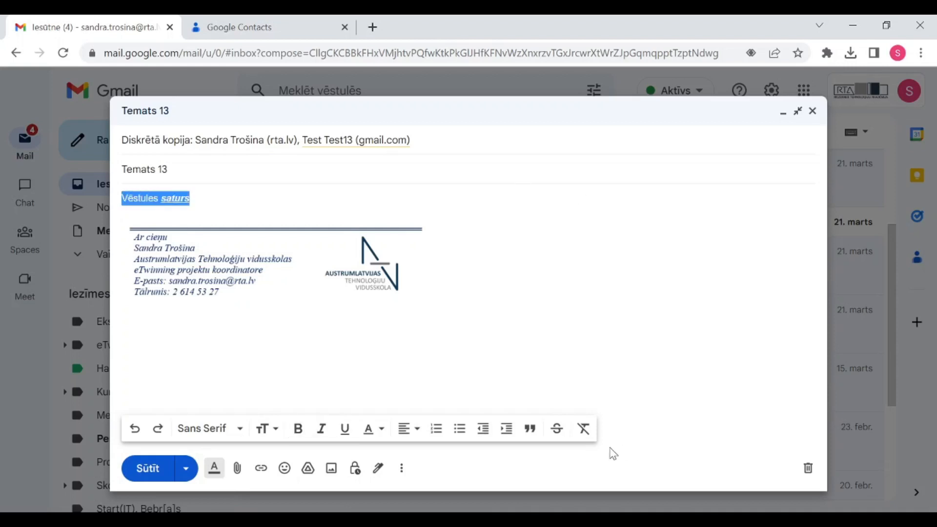
Clear all formatting from 'Vēstules saturs' and add an empty line after it
{"action": "left_click", "coordinate": [586, 429]}
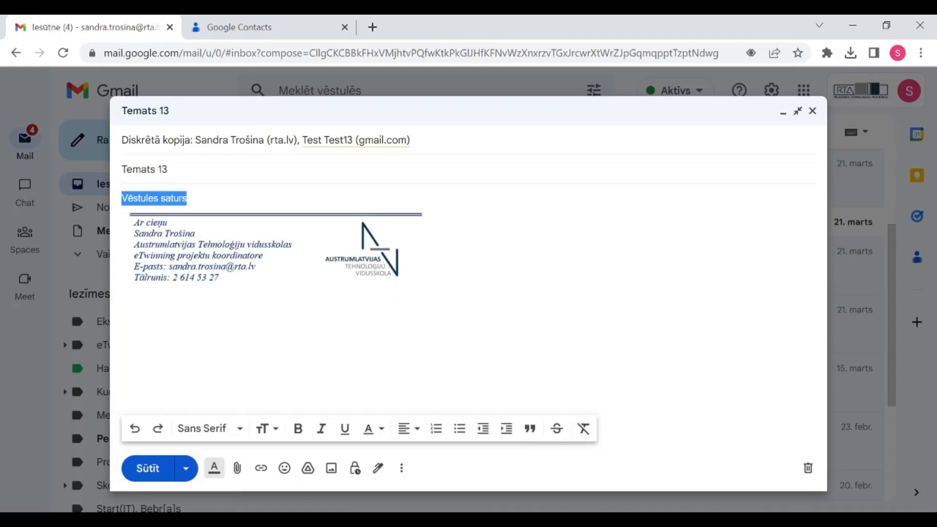
{"action": "key", "text": "End"}
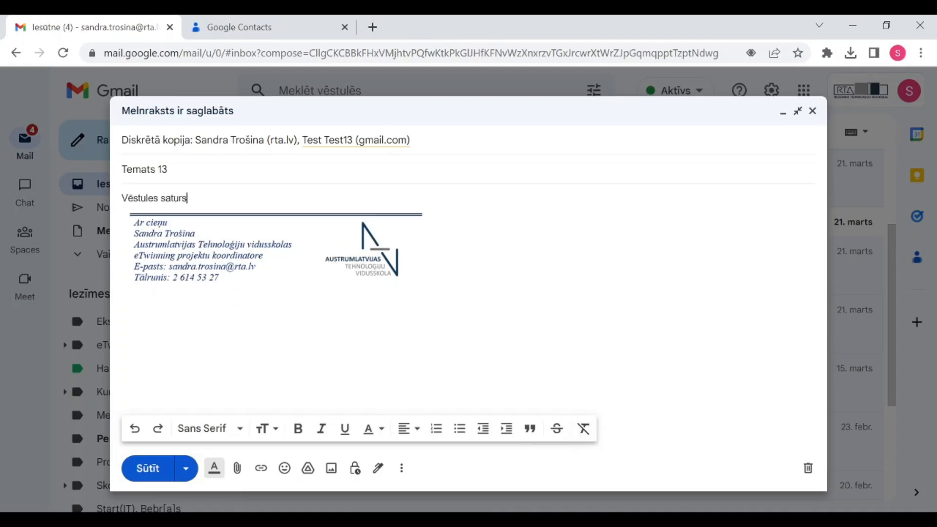
{"action": "key", "text": "Return"}
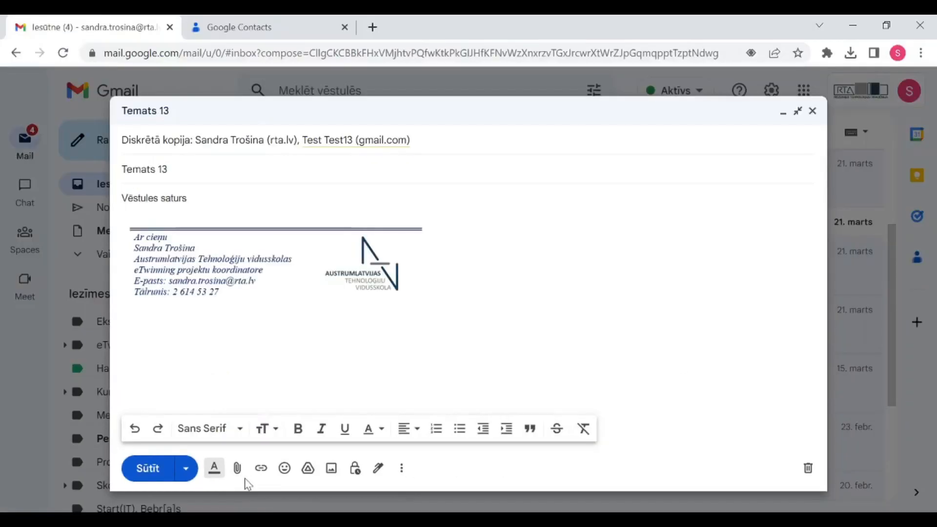
Attach contacts.csv and New Rich Text Document.rtf from the Downloads folder
{"action": "left_click", "coordinate": [246, 465]}
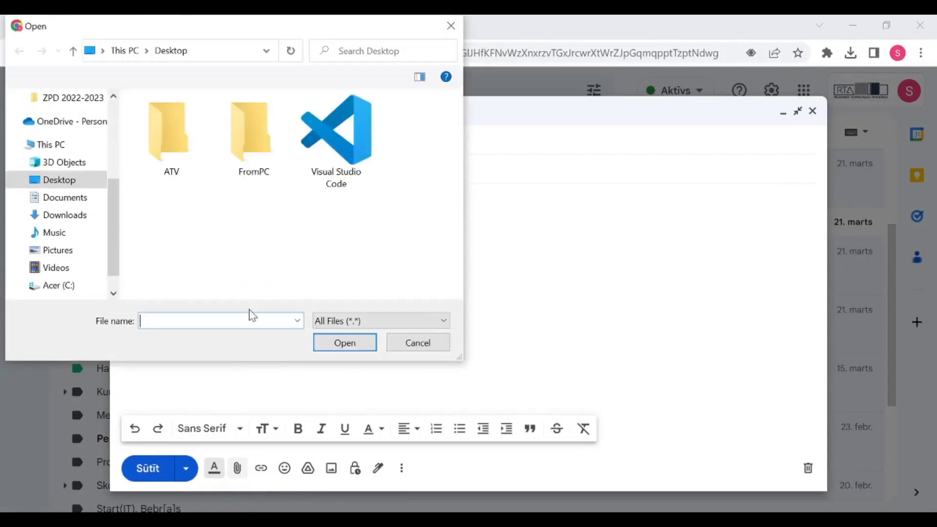
{"action": "left_click", "coordinate": [69, 215]}
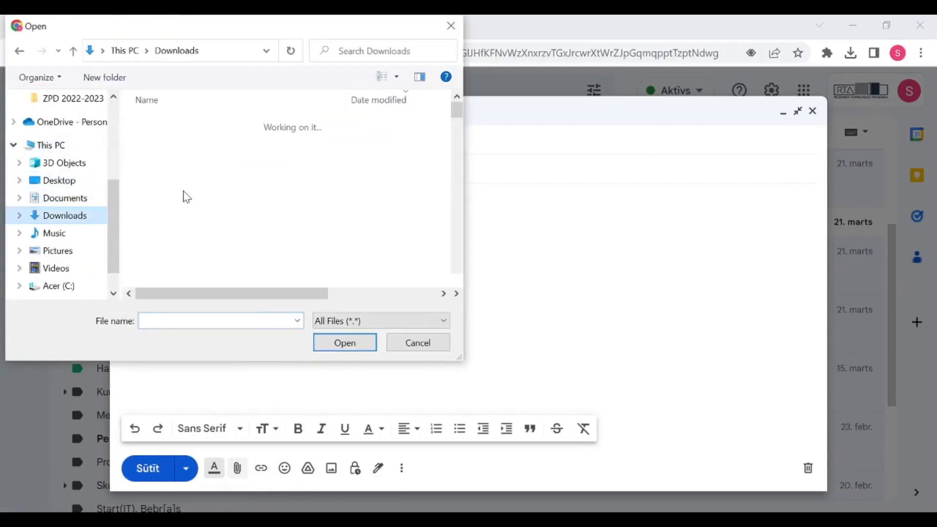
{"action": "left_click", "coordinate": [169, 141]}
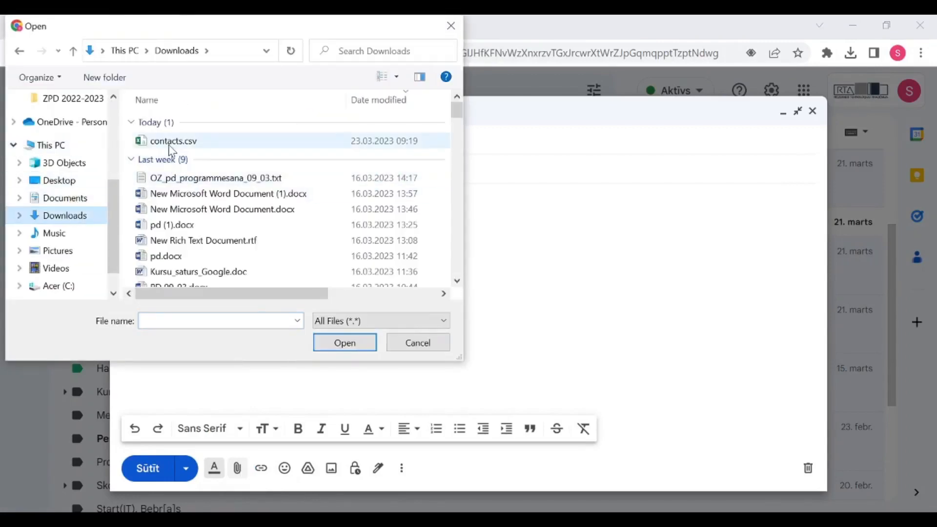
{"action": "left_click", "coordinate": [344, 341]}
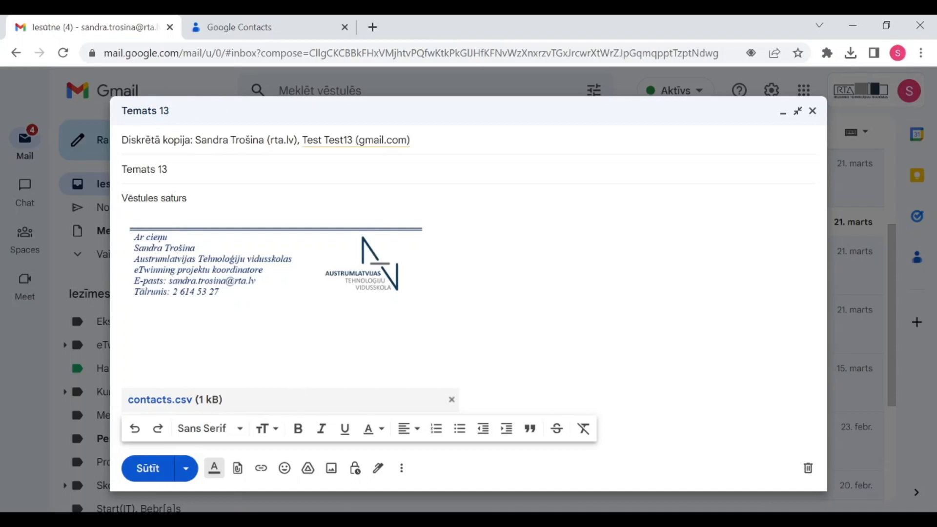
{"action": "left_click", "coordinate": [238, 470]}
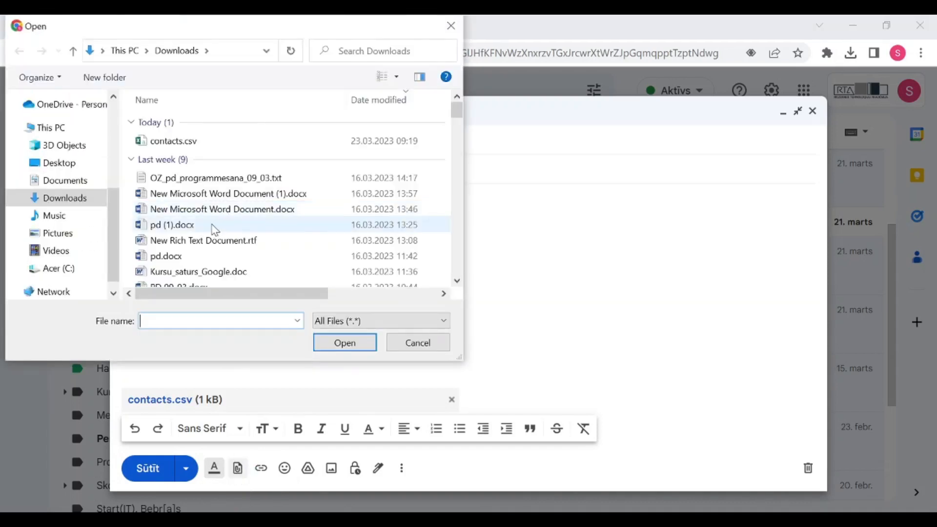
{"action": "left_click", "coordinate": [225, 248]}
{"action": "left_click", "coordinate": [331, 344]}
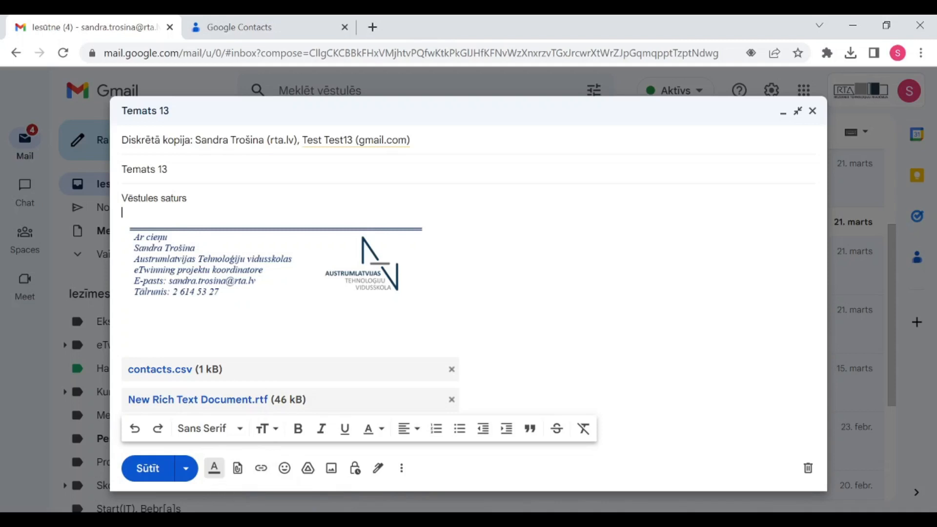
Write 'youtube.com' on its own body line and select that text
{"action": "type", "text": "youtube.com"}
{"action": "key", "text": "Return"}
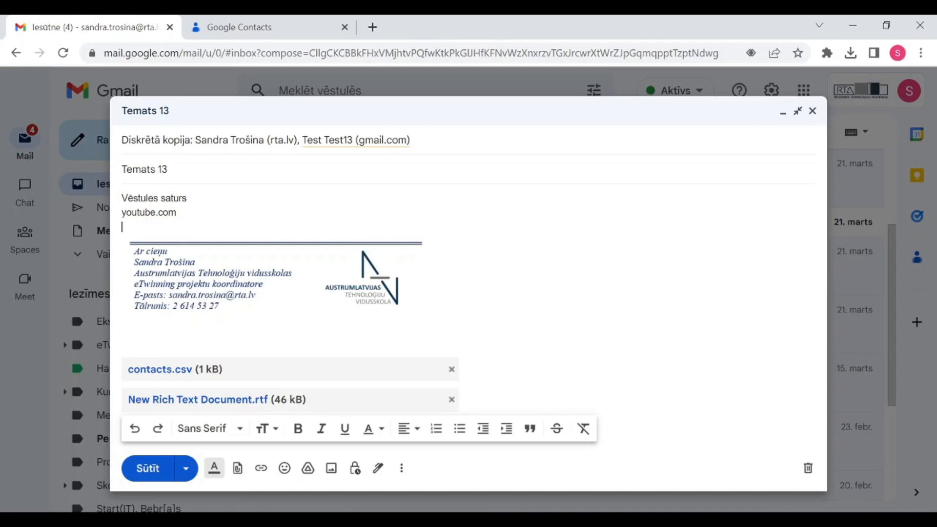
{"action": "left_click_drag", "start_coordinate": [177, 212], "coordinate": [121, 212]}
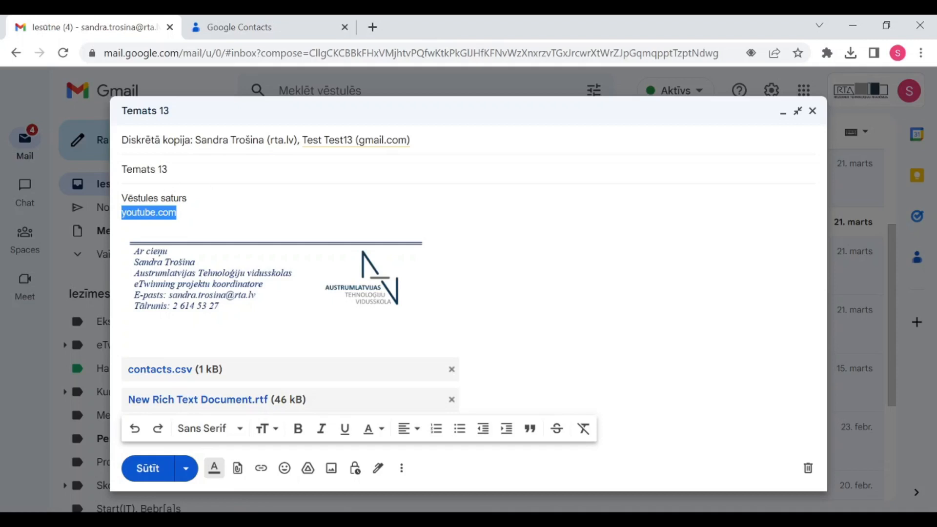
{"action": "left_click", "coordinate": [262, 469]}
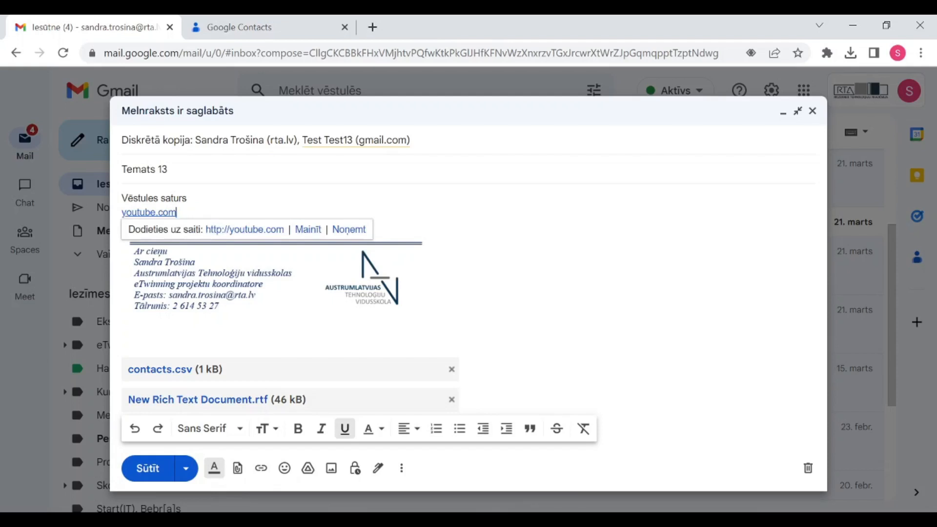
{"action": "left_click", "coordinate": [188, 198]}
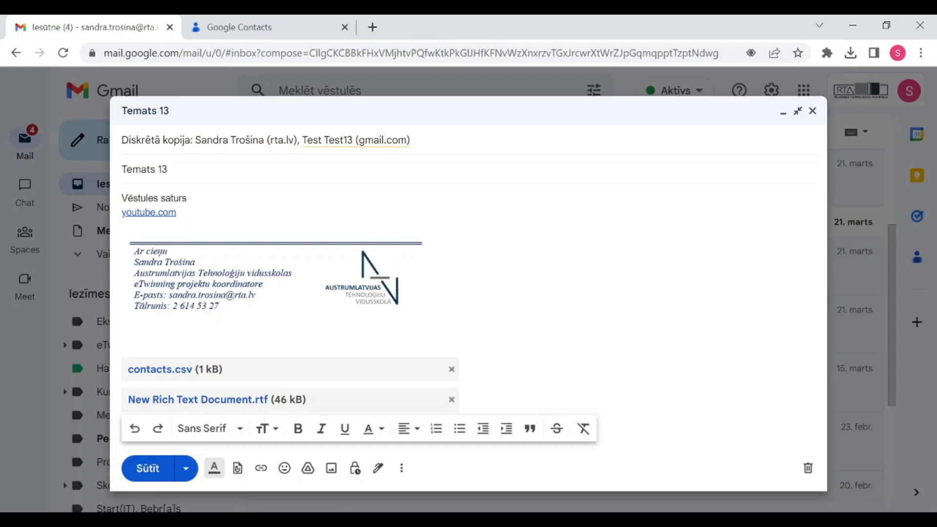
Send the Temats 13 message and reload the Iesūtne inbox
{"action": "left_click", "coordinate": [149, 474]}
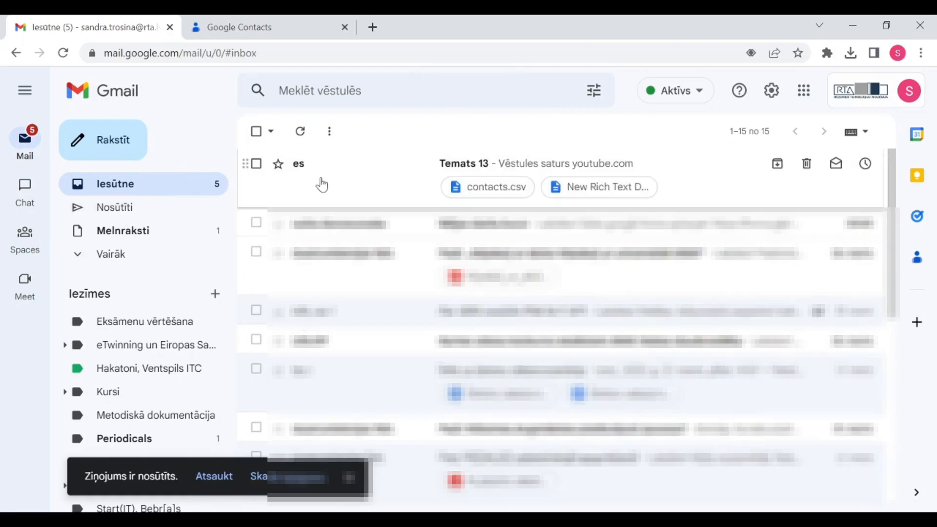
{"action": "left_click", "coordinate": [122, 186]}
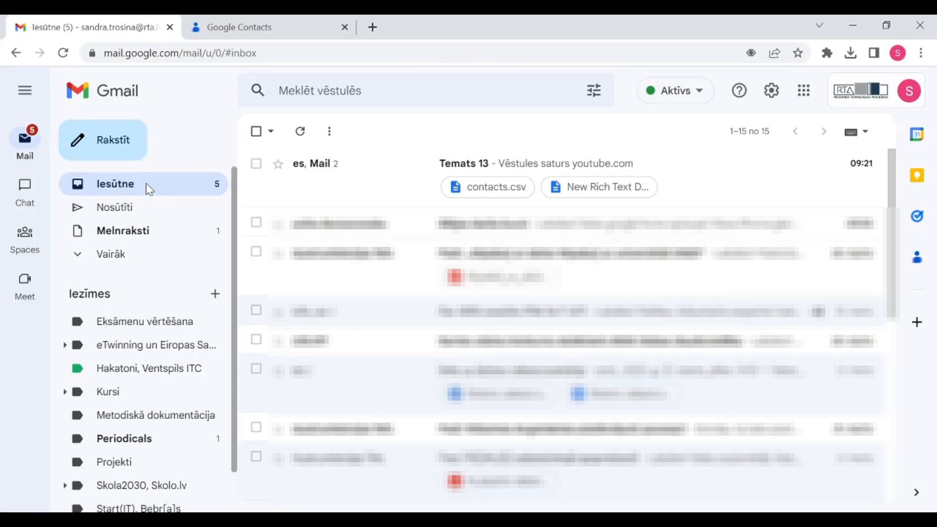
Open Temats 13 and scroll to the Mail Delivery Subsystem notice about a full inbox
{"action": "left_click", "coordinate": [337, 183]}
{"action": "scroll", "coordinate": [517, 244], "scroll_direction": "down", "scroll_amount": 6}
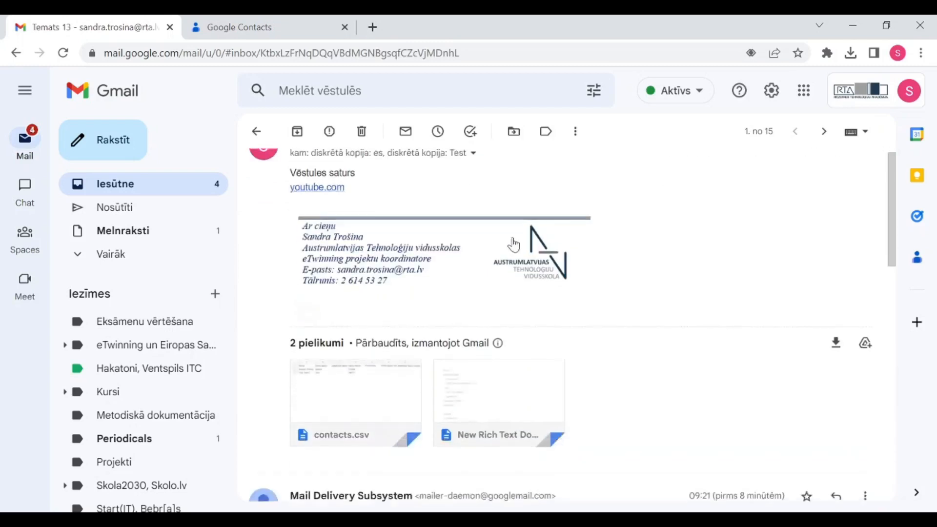
{"action": "scroll", "coordinate": [665, 236], "scroll_direction": "down", "scroll_amount": 2}
{"action": "scroll", "coordinate": [673, 247], "scroll_direction": "up", "scroll_amount": 2}
{"action": "scroll", "coordinate": [670, 247], "scroll_direction": "down", "scroll_amount": 2}
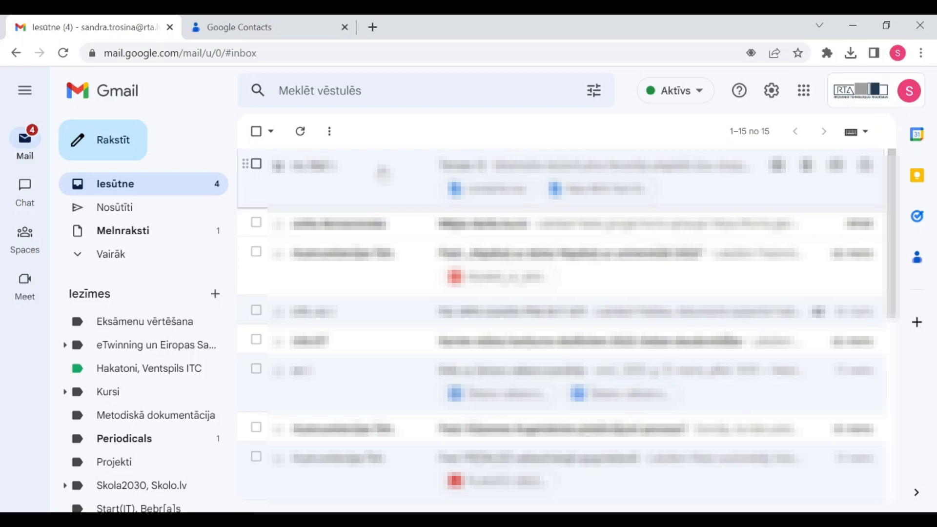
Reopen the Temats 13 conversation at the top of the inbox
{"action": "left_click", "coordinate": [383, 171]}
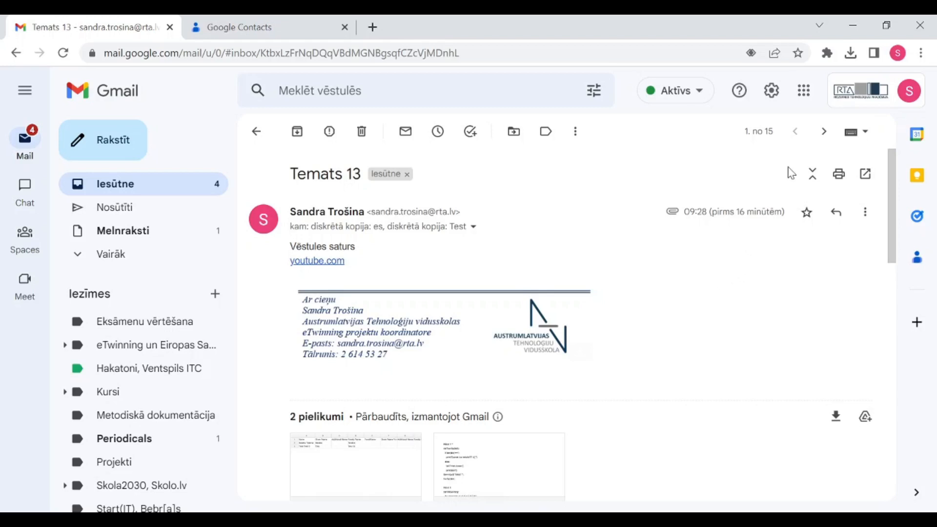
Open the full settings via 'Skatīt visus iestatījumus' and scroll to the BlueLogo signature
{"action": "left_click", "coordinate": [772, 95]}
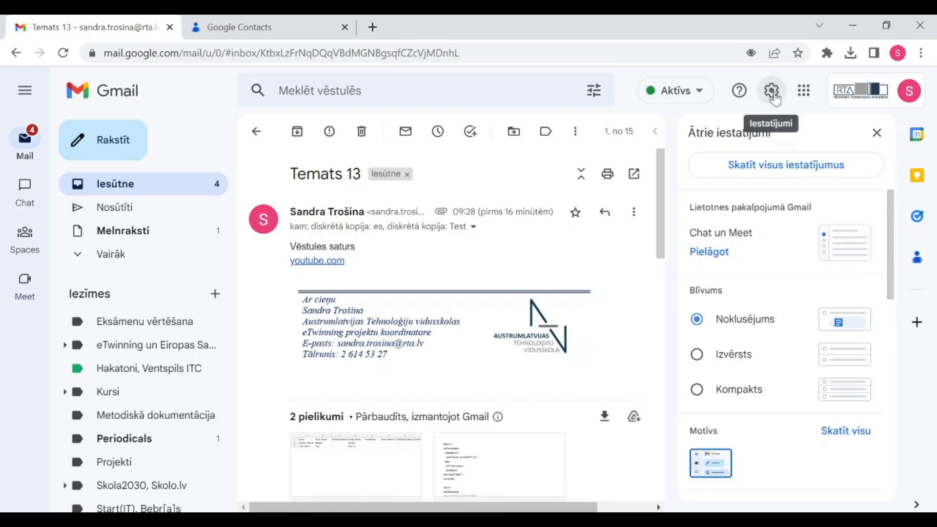
{"action": "left_click", "coordinate": [779, 169]}
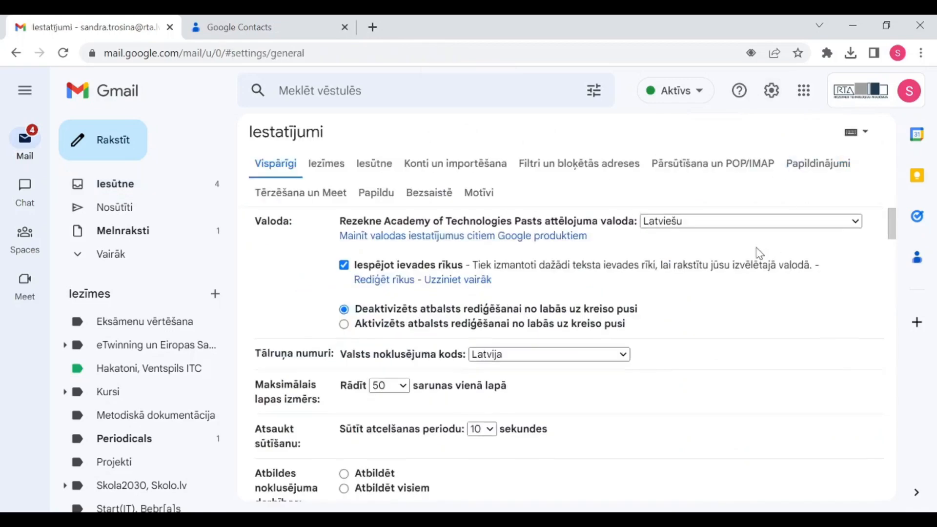
{"action": "scroll", "coordinate": [761, 251], "scroll_direction": "down", "scroll_amount": 10}
{"action": "scroll", "coordinate": [717, 249], "scroll_direction": "down", "scroll_amount": 12}
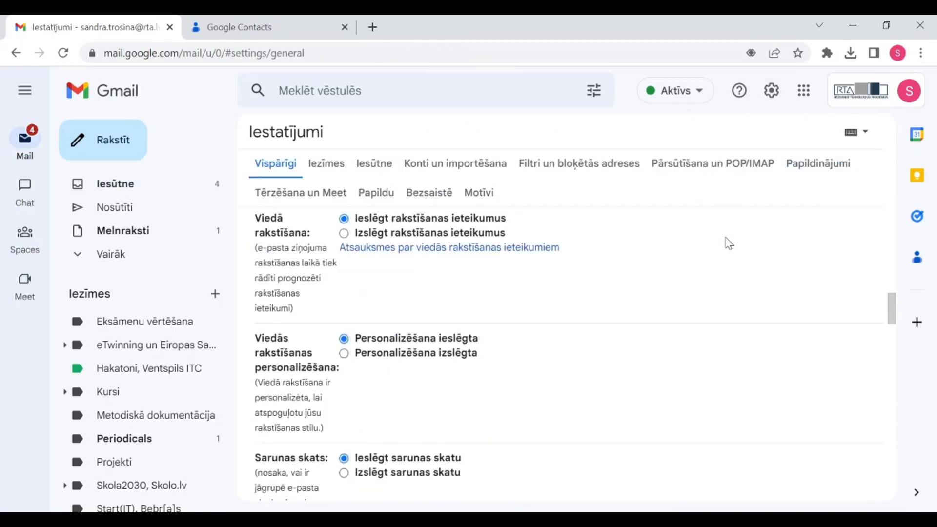
{"action": "scroll", "coordinate": [692, 263], "scroll_direction": "down", "scroll_amount": 8}
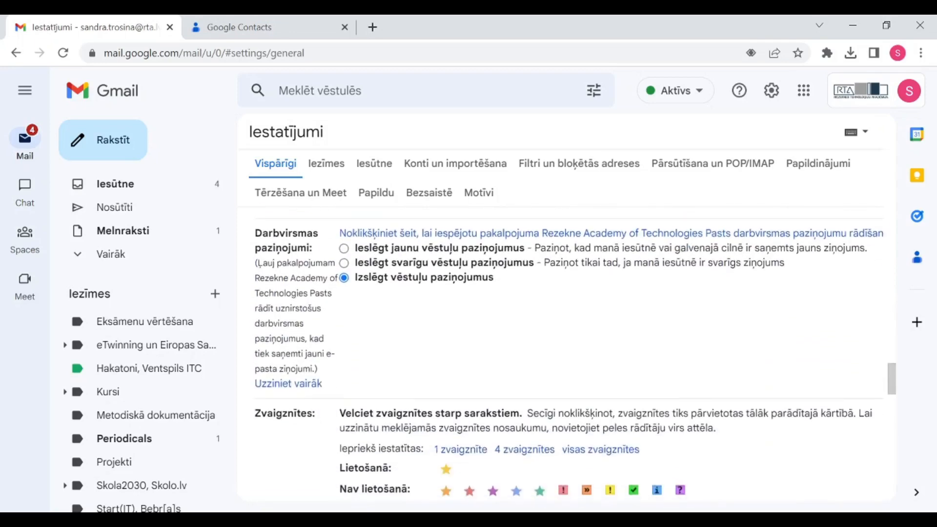
{"action": "scroll", "coordinate": [649, 293], "scroll_direction": "down", "scroll_amount": 5}
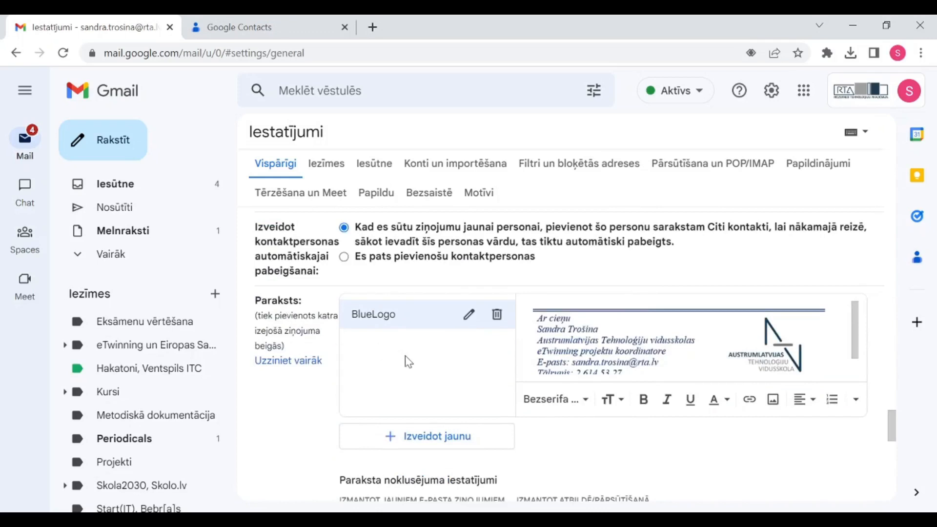
Create a new signature named 'GreenLogo'
{"action": "left_click", "coordinate": [456, 443]}
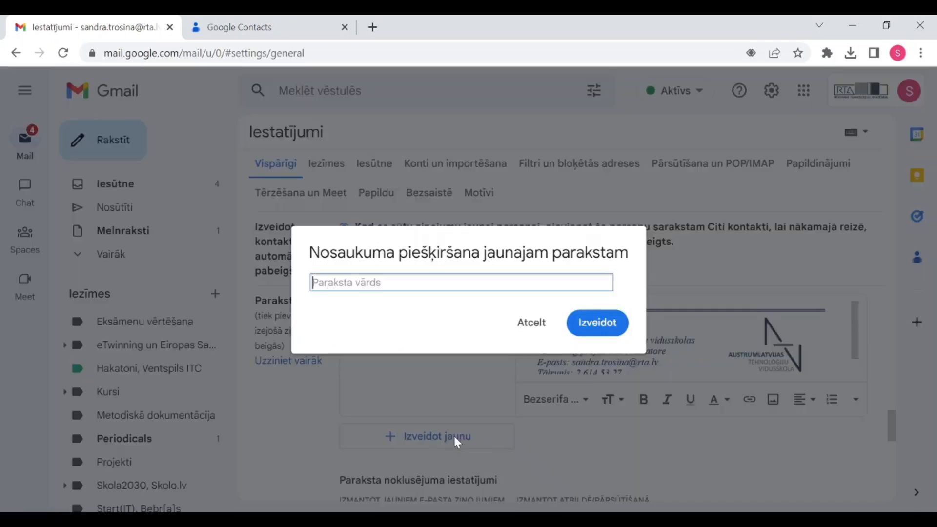
{"action": "type", "text": "Grenc"}
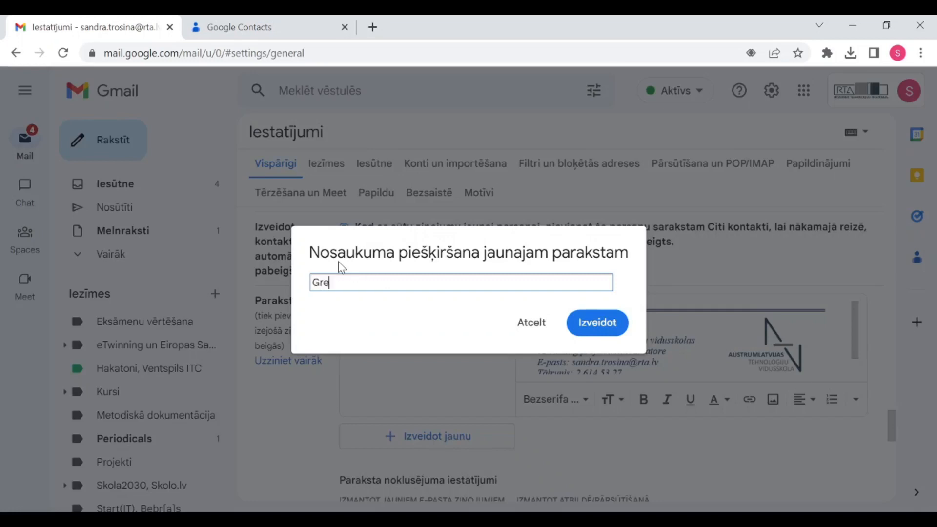
{"action": "key", "text": "BackSpace"}
{"action": "key", "text": "BackSpace"}
{"action": "type", "text": "enLogo"}
{"action": "left_click", "coordinate": [596, 322]}
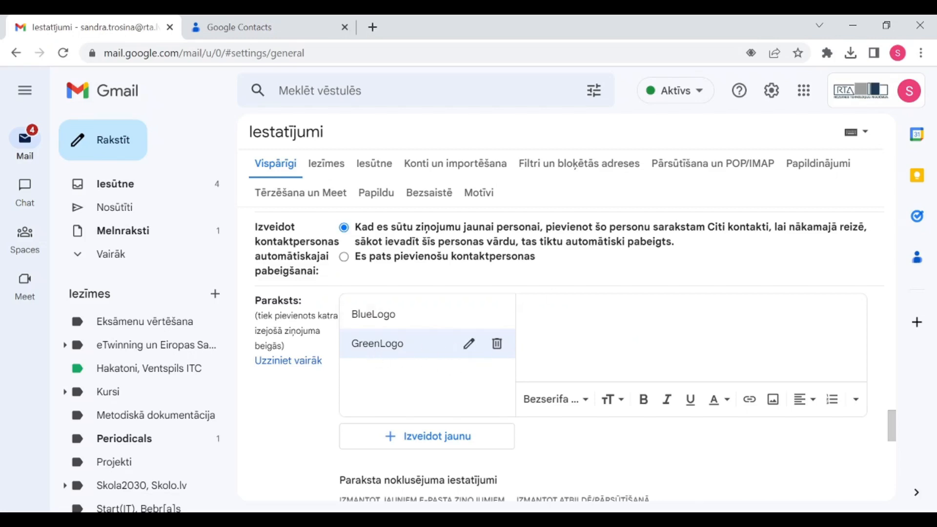
Write 'Best regards,' with the sender's first name on the next line, fixing the capital E
{"action": "type", "text": "BEst regar"}
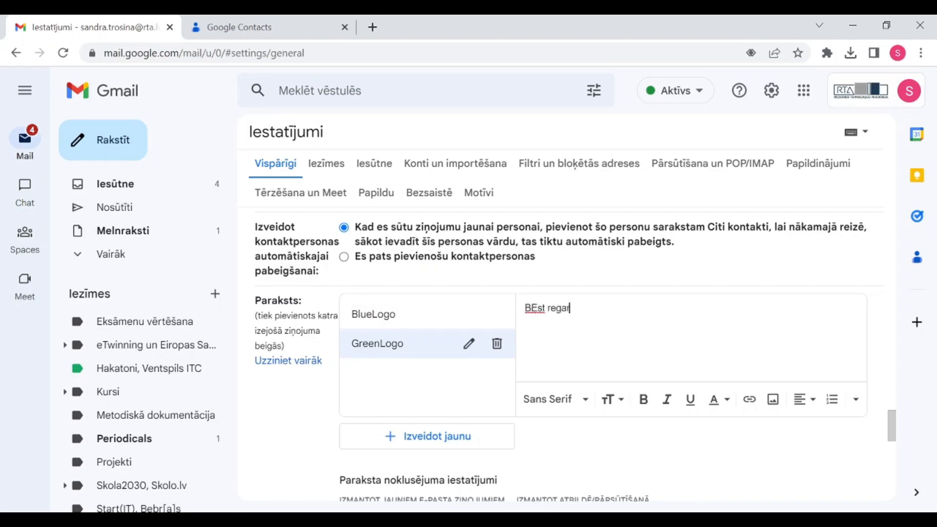
{"action": "type", "text": "ds,"}
{"action": "key", "text": "Return"}
{"action": "type", "text": "Sandra"}
{"action": "left_click", "coordinate": [535, 308]}
{"action": "key", "text": "BackSpace"}
{"action": "type", "text": "e"}
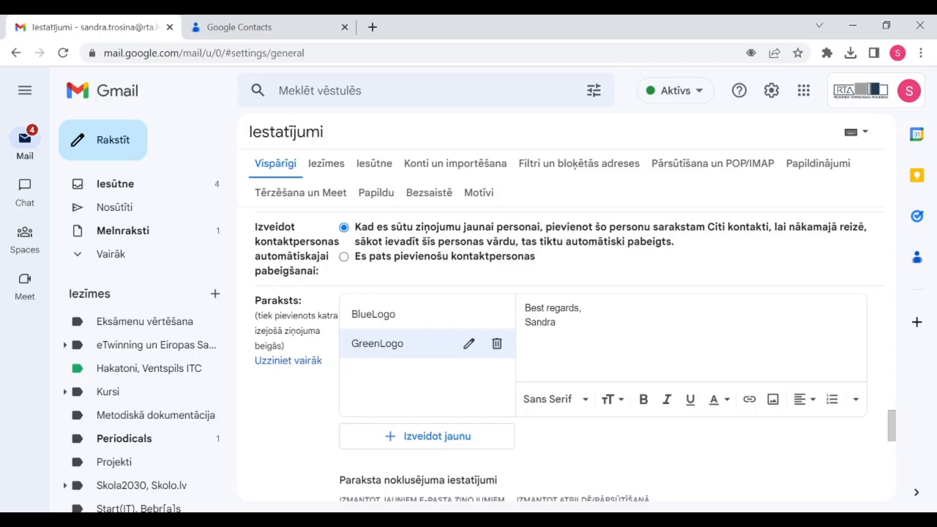
{"action": "scroll", "coordinate": [618, 346], "scroll_direction": "down", "scroll_amount": 1}
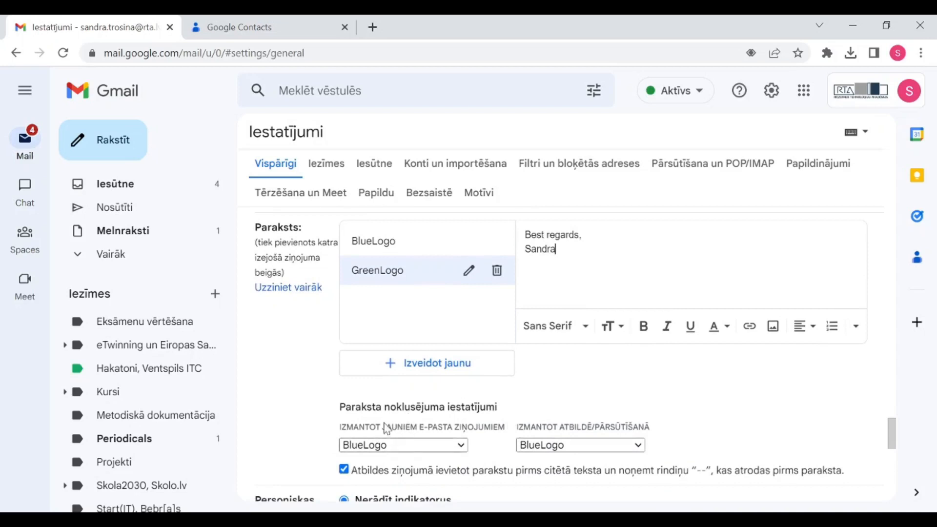
{"action": "left_click", "coordinate": [461, 445]}
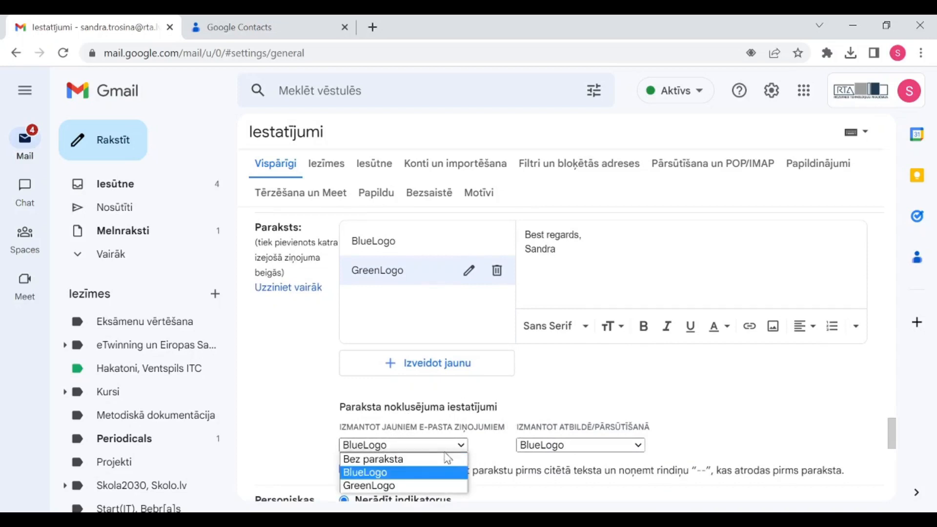
{"action": "left_click", "coordinate": [373, 474]}
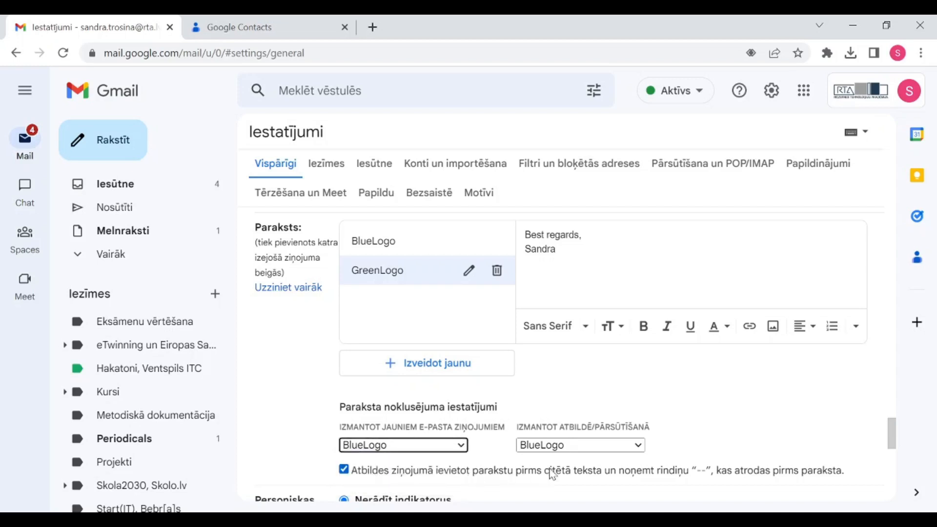
{"action": "left_click", "coordinate": [583, 445]}
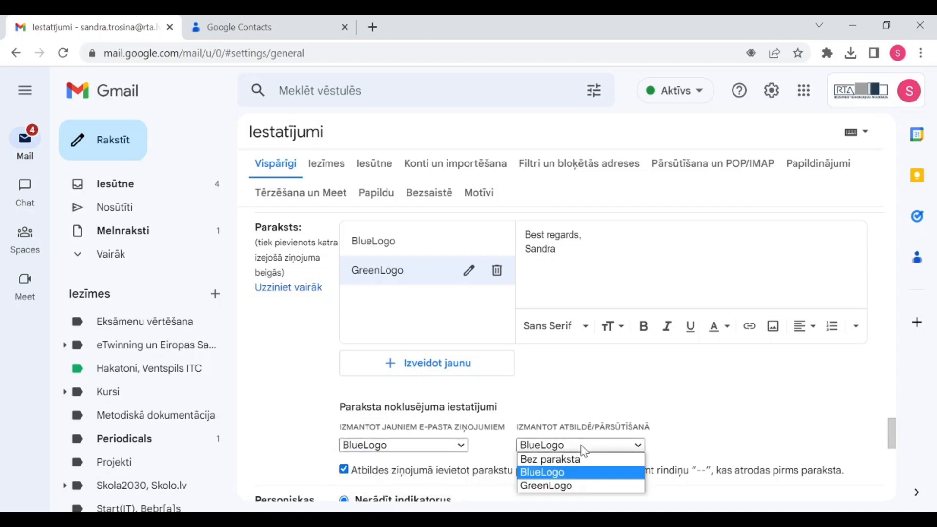
{"action": "left_click", "coordinate": [569, 474]}
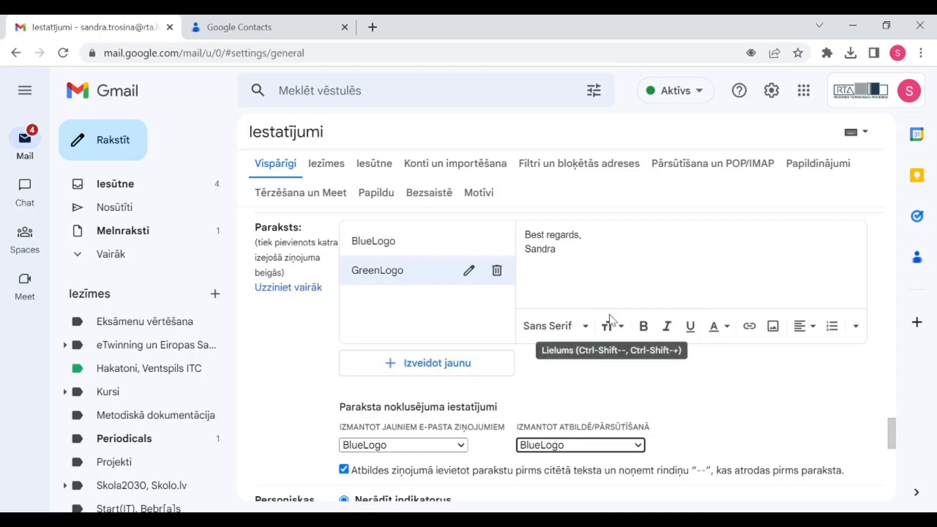
Make 'Best regards,' and the first name bold and Huge (Milzīgs) size
{"action": "left_click_drag", "start_coordinate": [558, 250], "coordinate": [536, 235]}
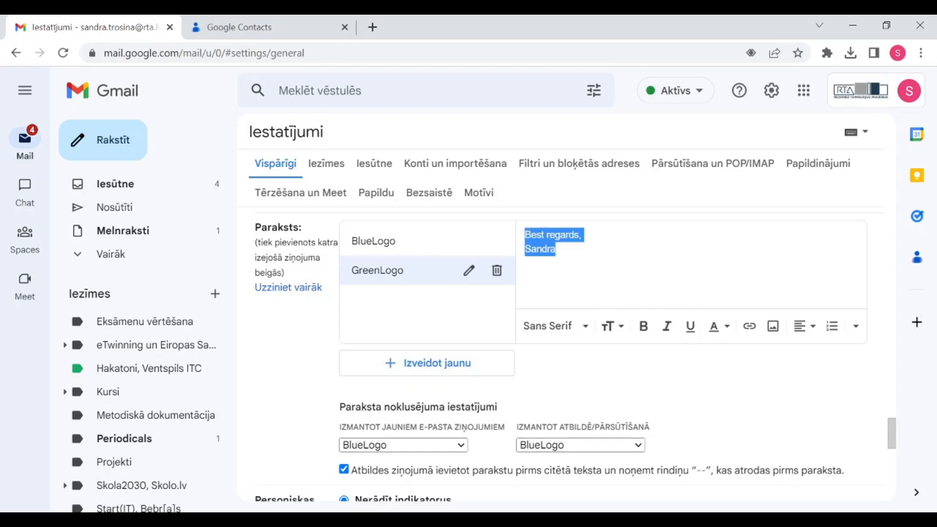
{"action": "left_click", "coordinate": [644, 326]}
{"action": "key", "text": "Right"}
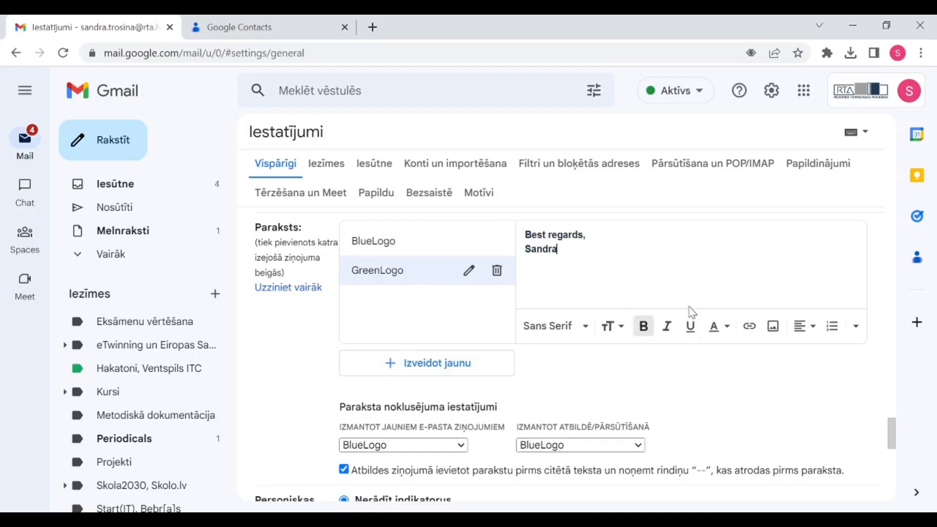
{"action": "left_click", "coordinate": [620, 326]}
{"action": "left_click", "coordinate": [732, 315]}
{"action": "left_click_drag", "start_coordinate": [558, 250], "coordinate": [531, 235]}
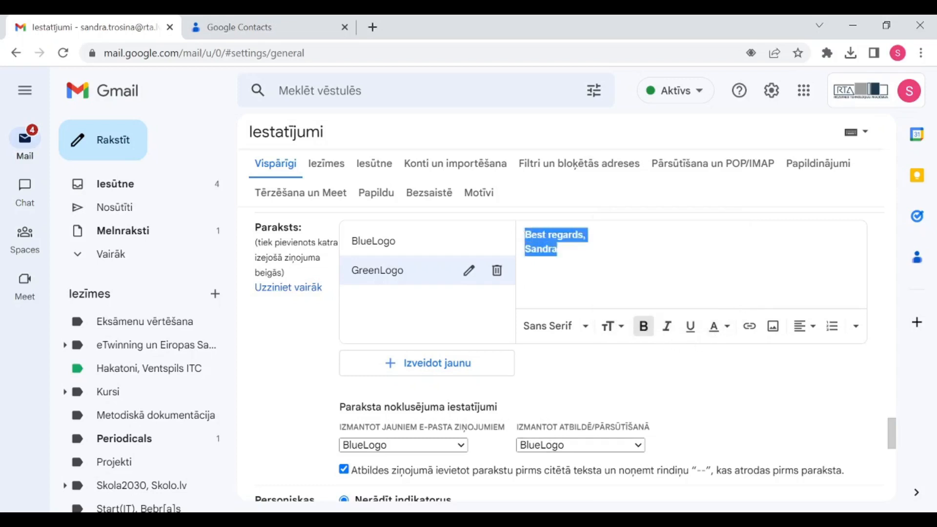
{"action": "left_click", "coordinate": [613, 326]}
{"action": "left_click", "coordinate": [669, 303]}
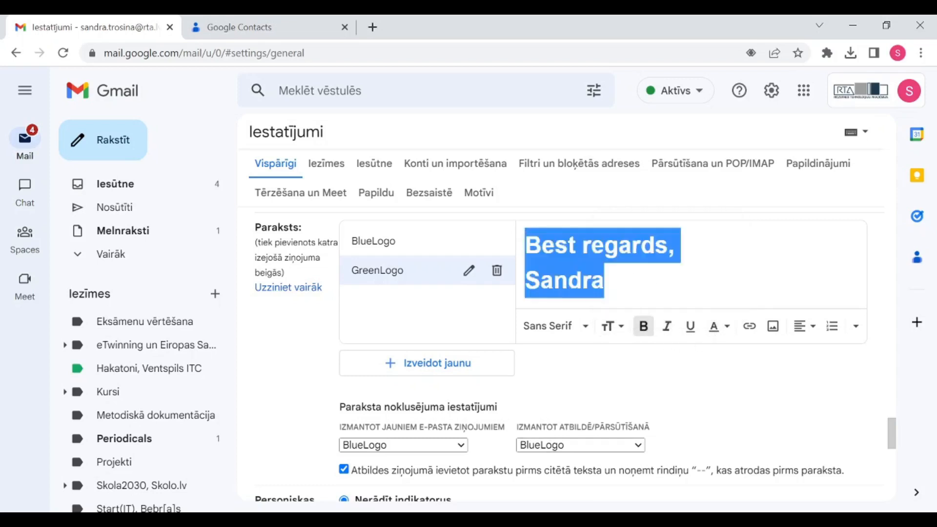
{"action": "left_click", "coordinate": [641, 245]}
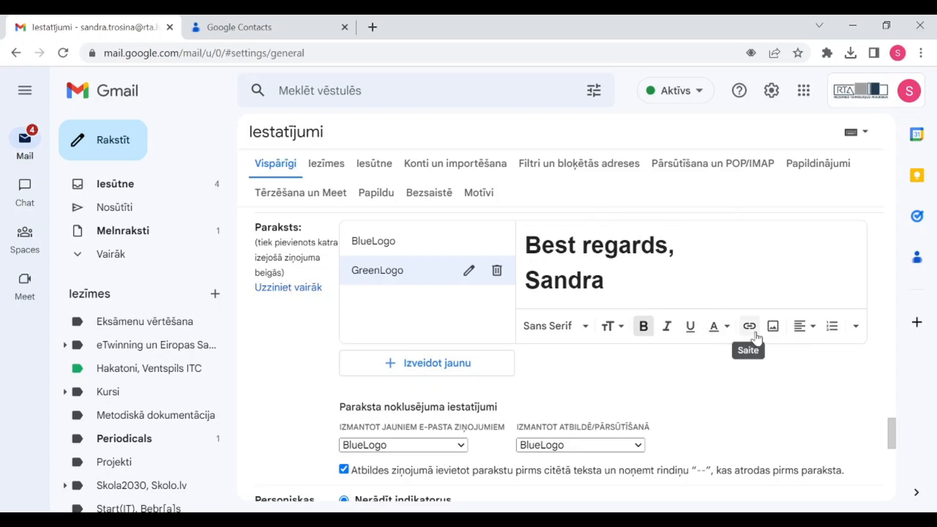
{"action": "left_click", "coordinate": [675, 245]}
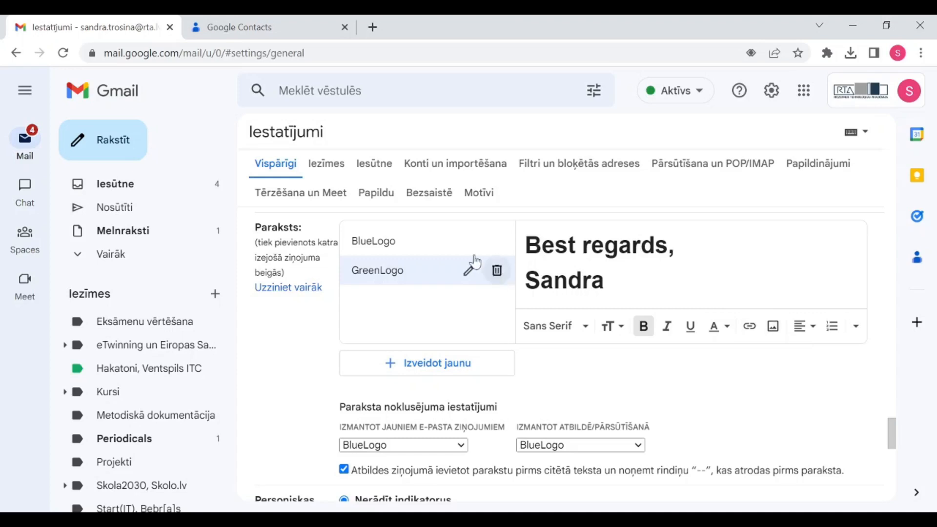
Show the BlueLogo signature and check its logo's size options without changing them
{"action": "left_click", "coordinate": [383, 242]}
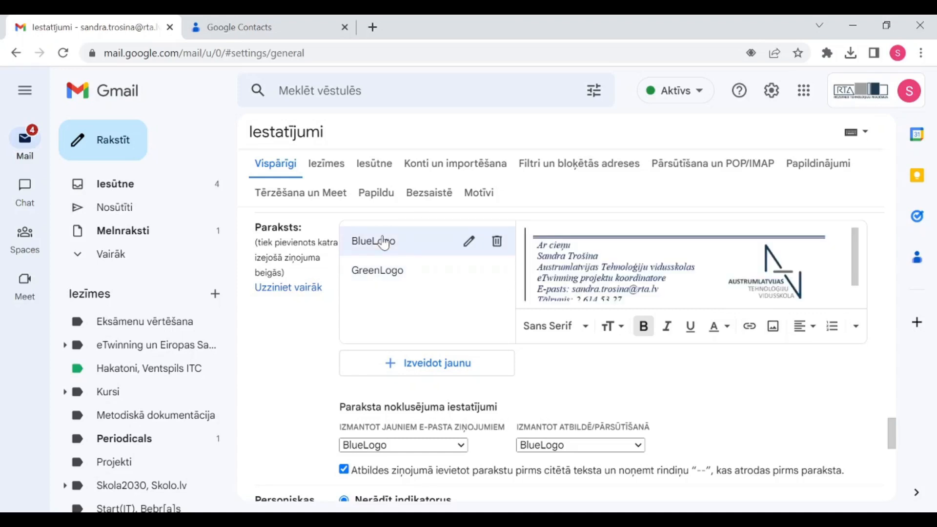
{"action": "left_click", "coordinate": [792, 257]}
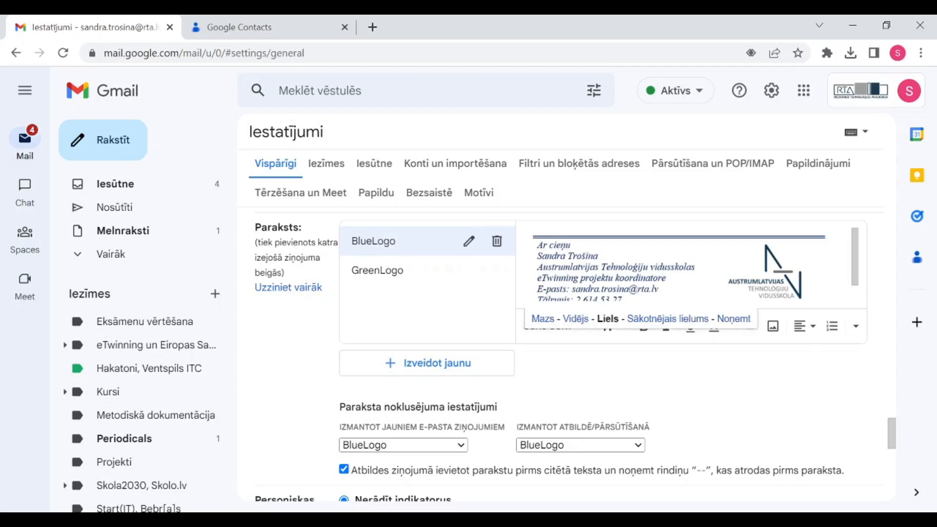
{"action": "key", "text": "Right"}
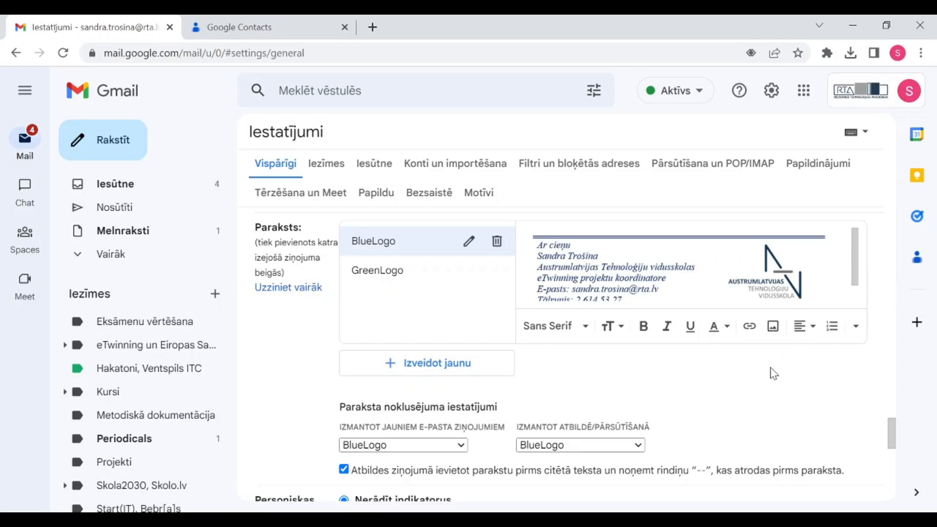
Head back to the inbox and answer the prompt about unsaved signature changes
{"action": "scroll", "coordinate": [747, 346], "scroll_direction": "down", "scroll_amount": 5}
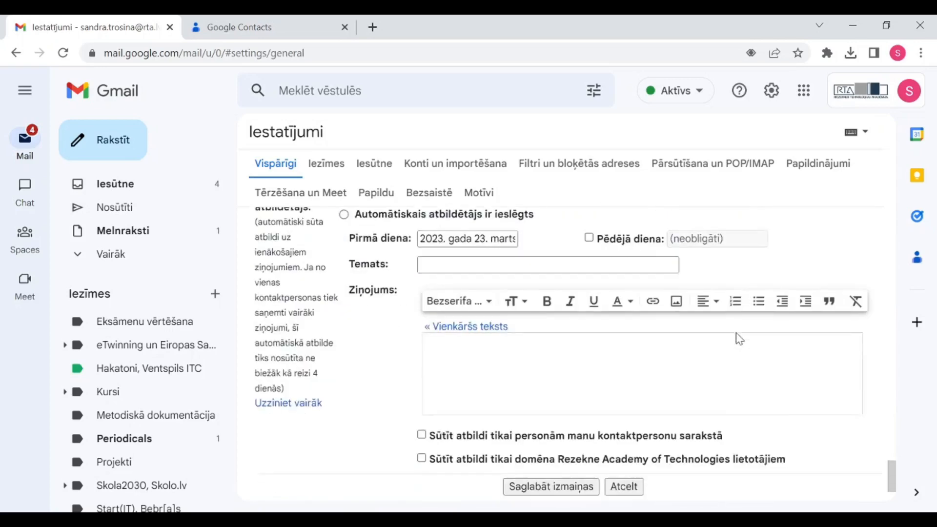
{"action": "scroll", "coordinate": [739, 341], "scroll_direction": "down", "scroll_amount": 2}
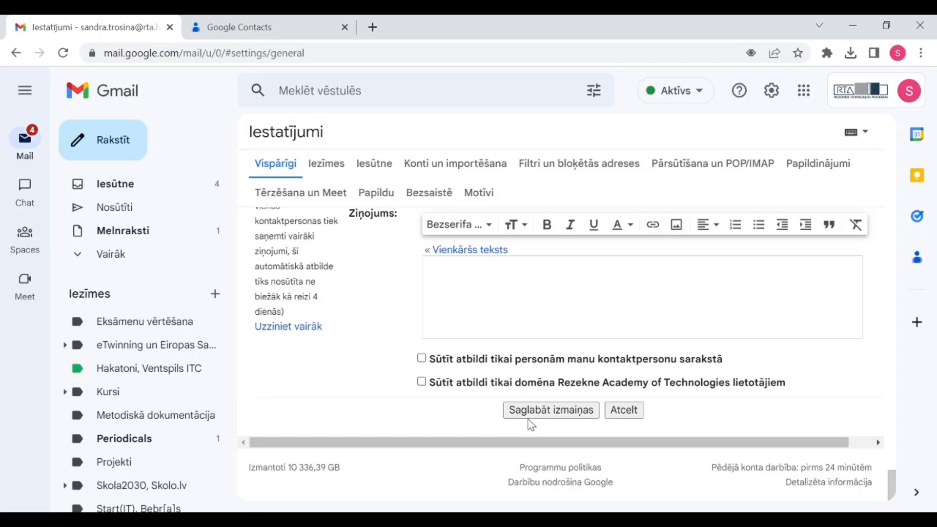
{"action": "left_click", "coordinate": [116, 184]}
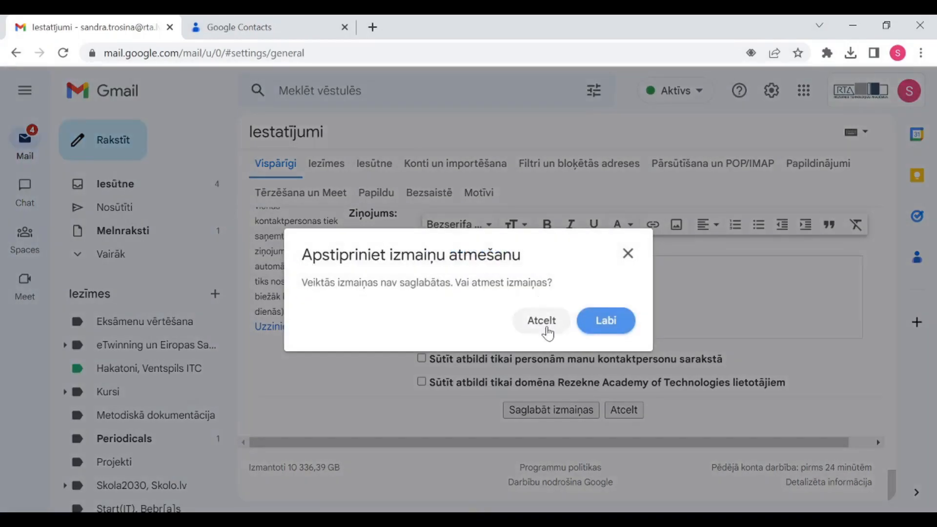
{"action": "left_click", "coordinate": [623, 325]}
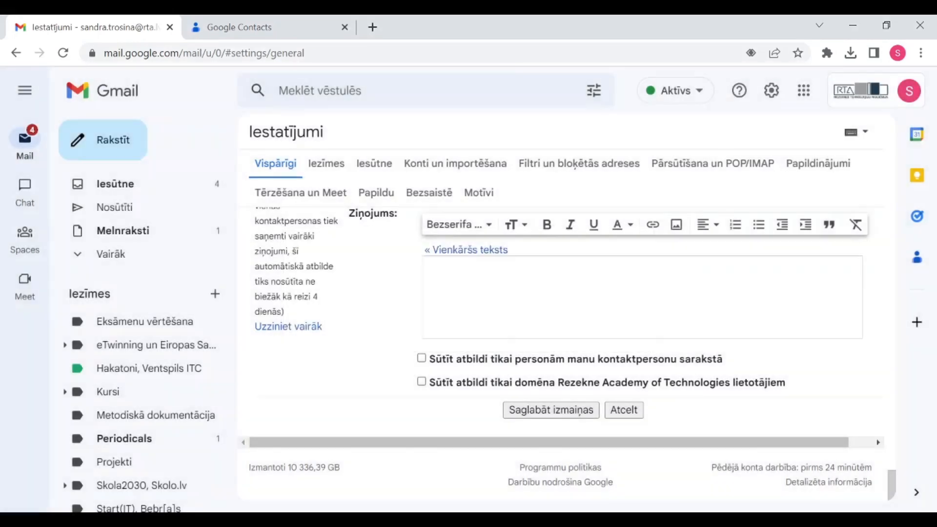